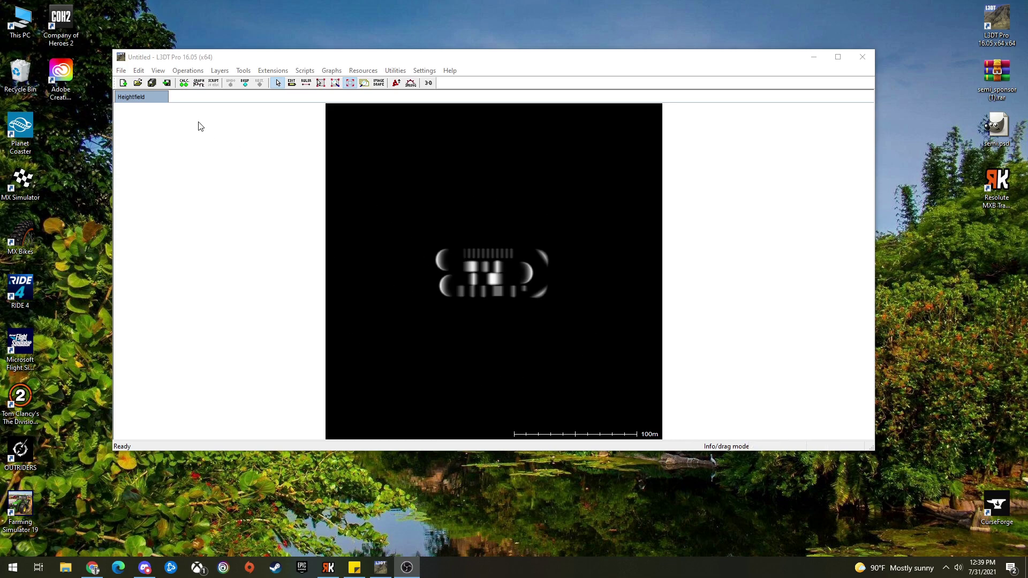
# Step: Start exporting the active heightfield map layer
pyautogui.click(122, 71)
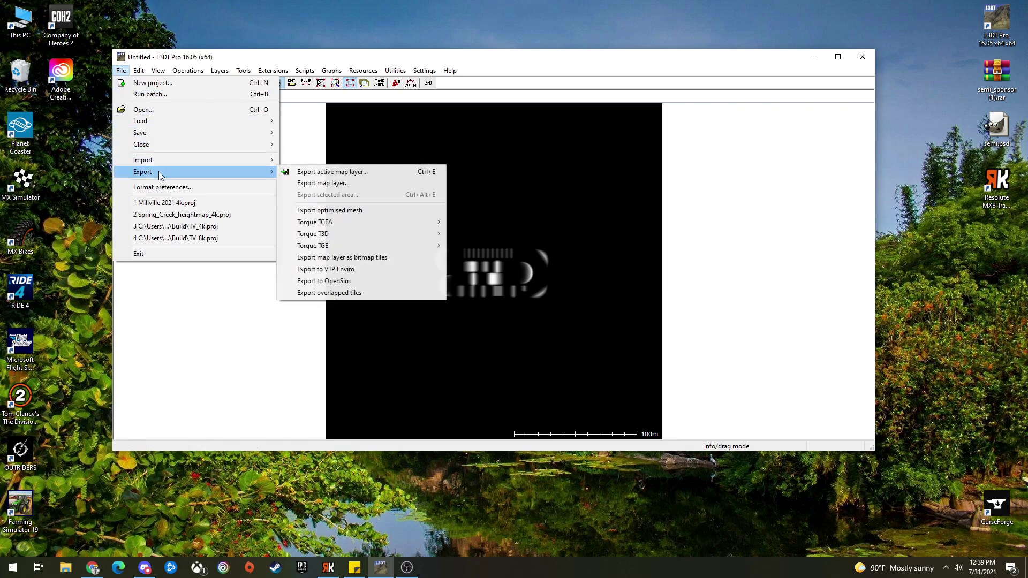
pyautogui.click(318, 146)
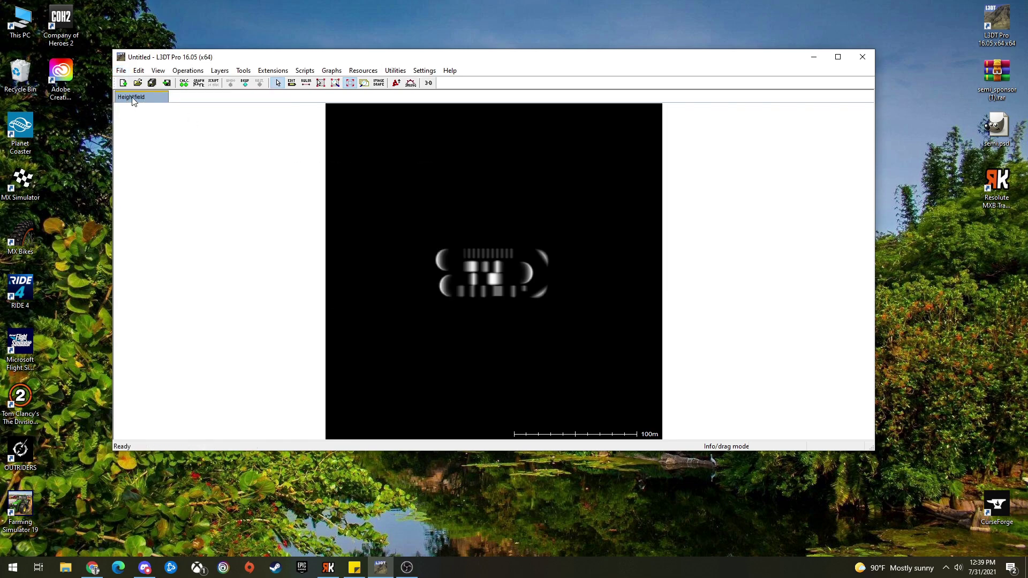
pyautogui.click(122, 71)
pyautogui.moveTo(148, 173)
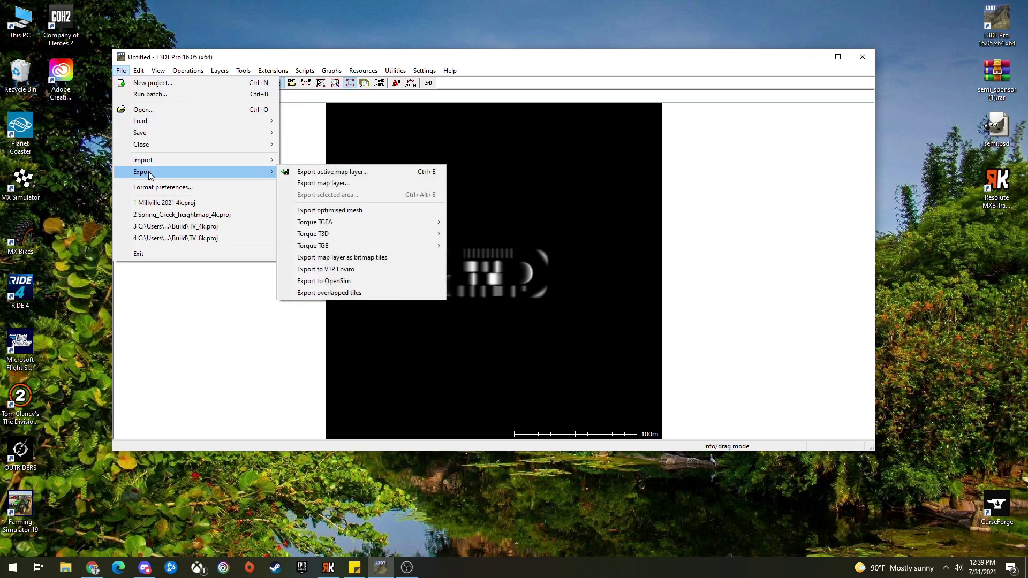
pyautogui.click(335, 172)
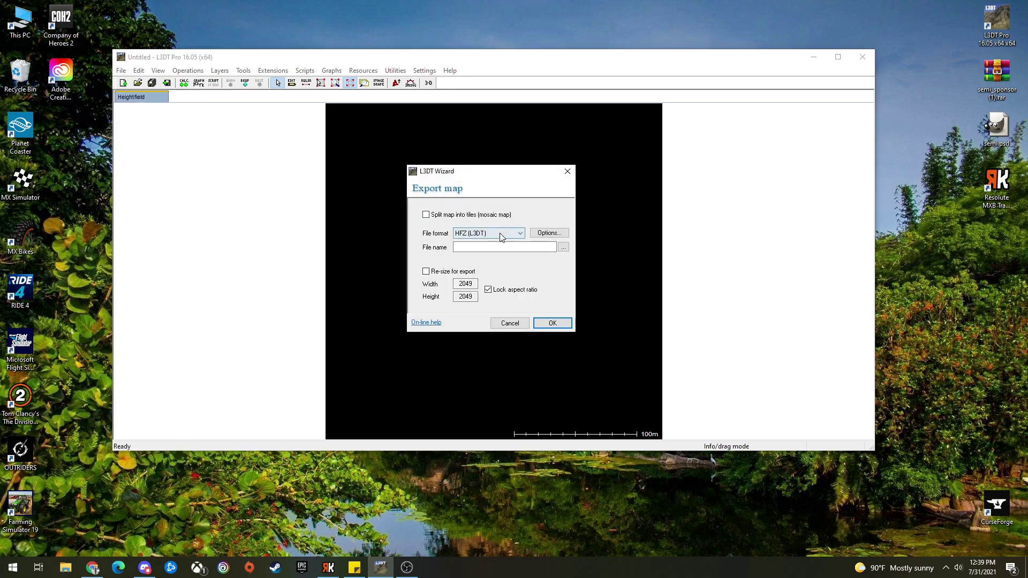
# Step: Set the export format to PNG and choose the output file in the desktop's Object Test Track folder
pyautogui.click(501, 237)
pyautogui.click(476, 363)
pyautogui.click(564, 248)
pyautogui.click(561, 316)
pyautogui.click(819, 449)
pyautogui.click(546, 289)
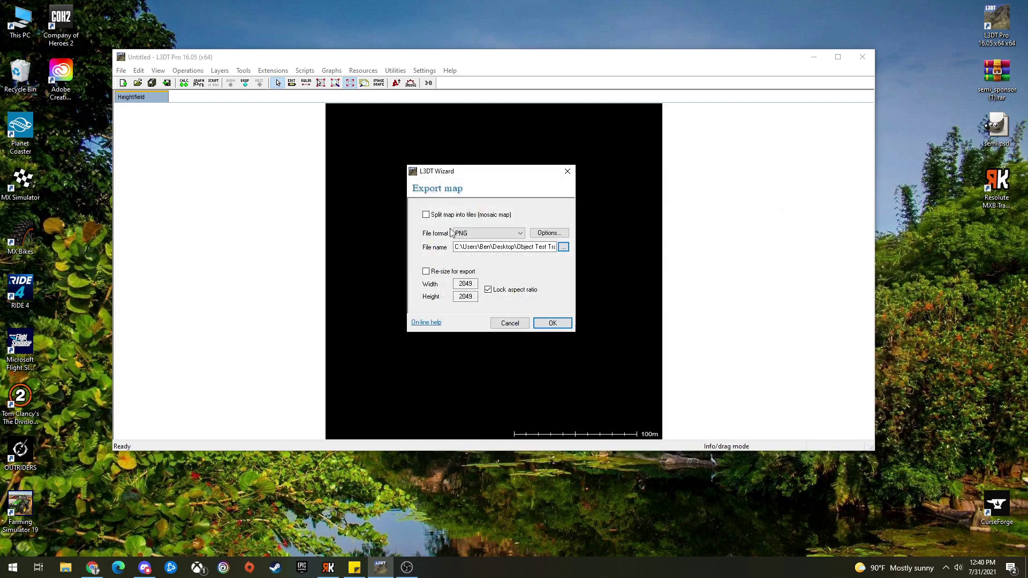
# Step: Check the export width and height and export the heightfield without re-sizing it
pyautogui.moveTo(479, 171); pyautogui.dragTo(473, 173)
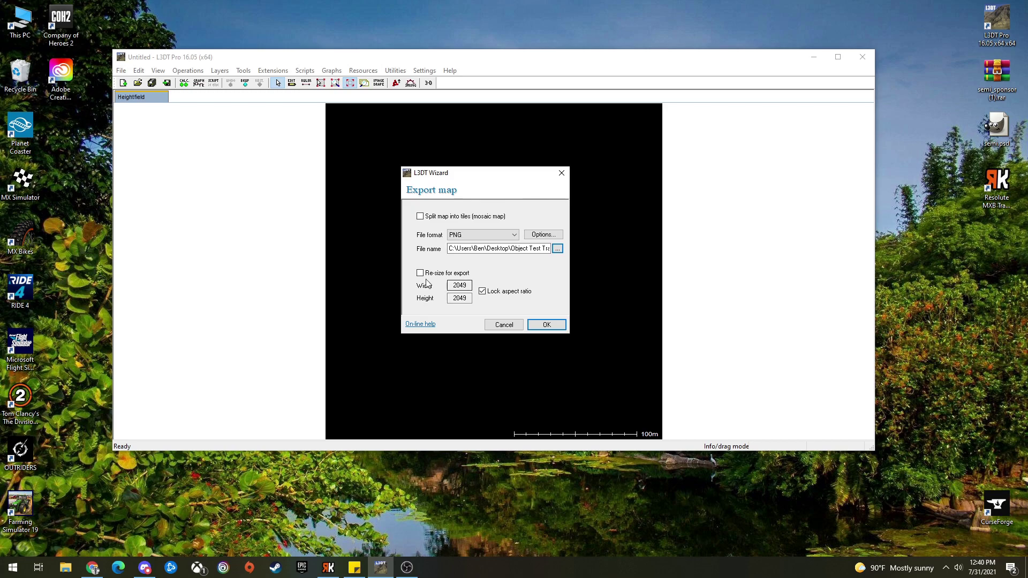
pyautogui.moveTo(466, 285); pyautogui.dragTo(452, 286)
pyautogui.click(482, 290)
pyautogui.doubleClick(467, 287)
pyautogui.doubleClick(467, 298)
pyautogui.click(546, 325)
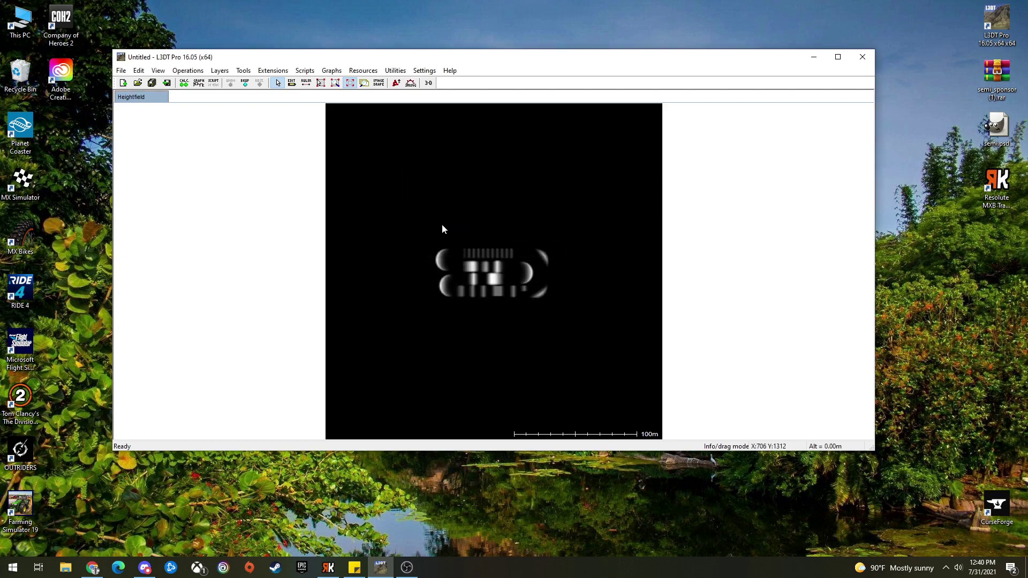
# Step: Minimise L3DT and launch Blender
pyautogui.click(814, 57)
pyautogui.press('super')
pyautogui.write('blend')
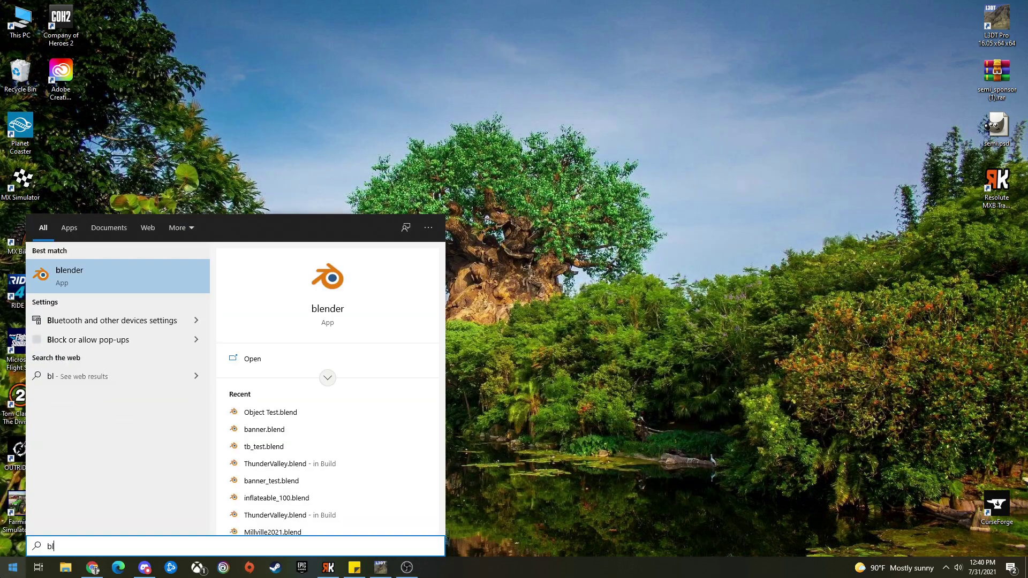
pyautogui.press('Return')
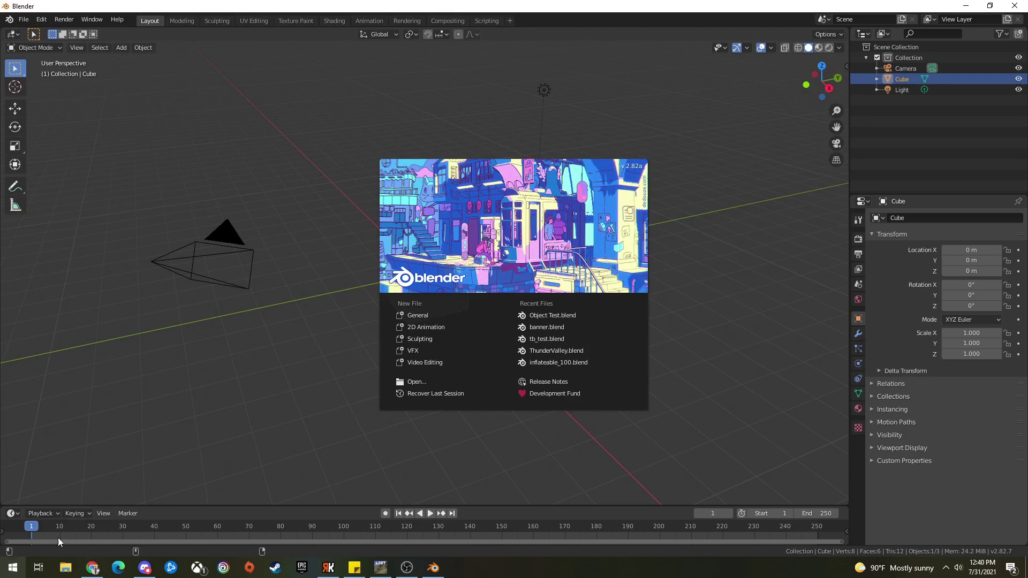
# Step: Dismiss the splash screen and delete the default camera, cube and light from the scene
pyautogui.click(942, 101)
pyautogui.press('a')
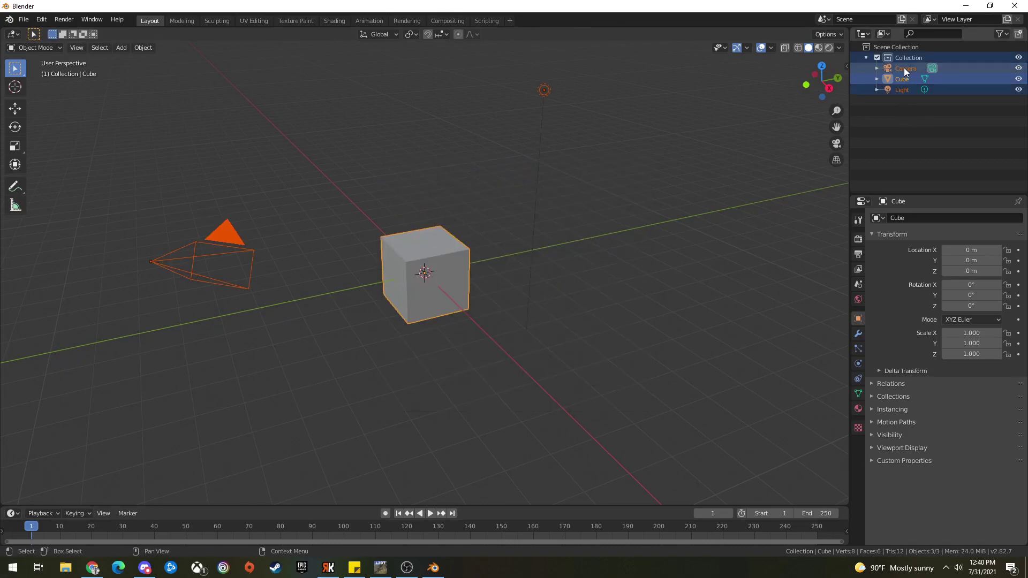
pyautogui.rightClick(903, 67)
pyautogui.click(870, 95)
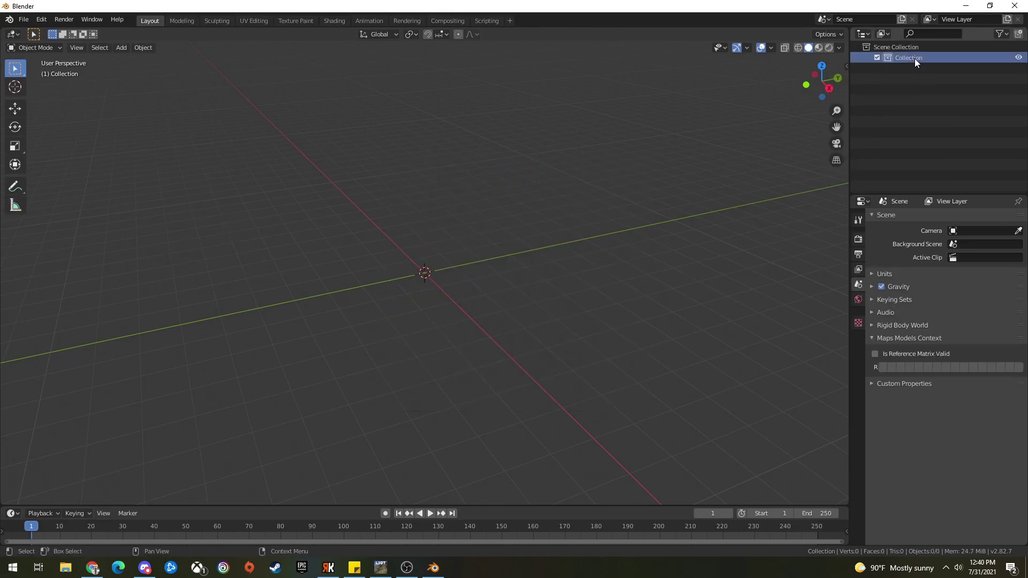
pyautogui.click(924, 85)
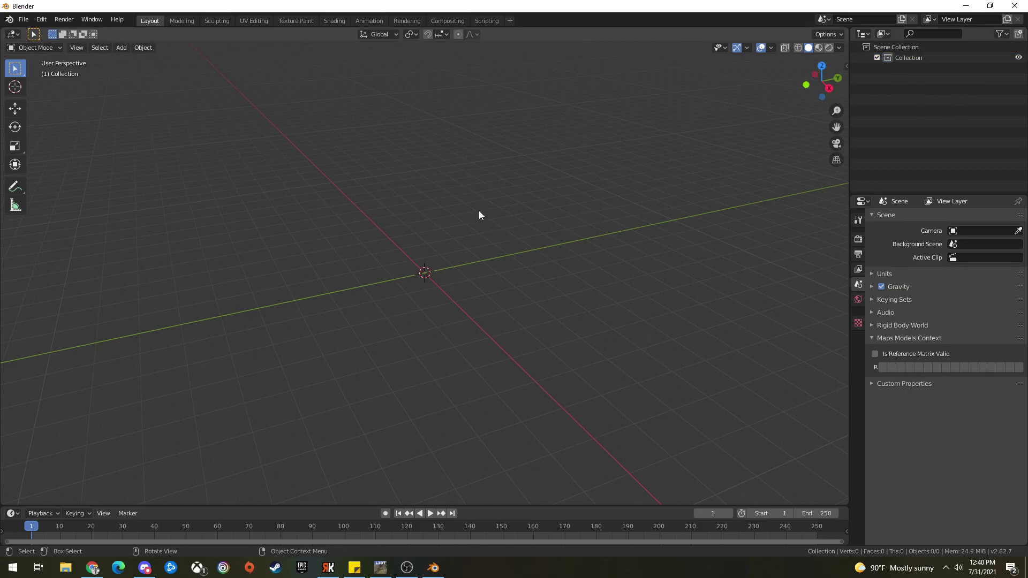
# Step: Add a plane mesh at the origin and show its transform values in the viewport
pyautogui.moveTo(573, 233); pyautogui.dragTo(512, 280, button='middle')
pyautogui.keyDown('shift'); pyautogui.moveTo(636, 270); pyautogui.dragTo(497, 324, button='middle'); pyautogui.keyUp('shift')
pyautogui.scroll(-6, 471, 326)
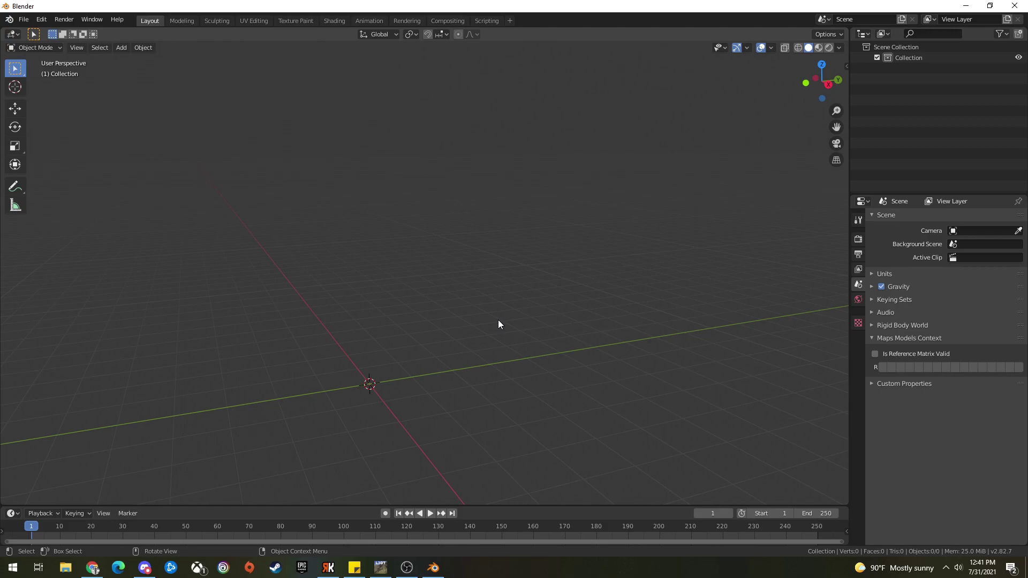
pyautogui.click(24, 20)
pyautogui.hotkey('shift', 'a')
pyautogui.moveTo(423, 354)
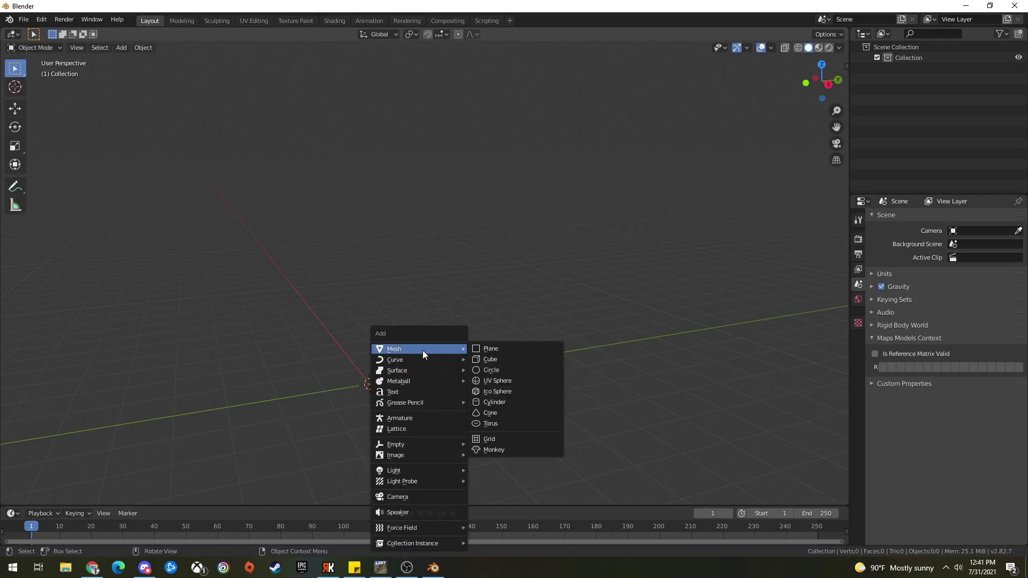
pyautogui.click(505, 351)
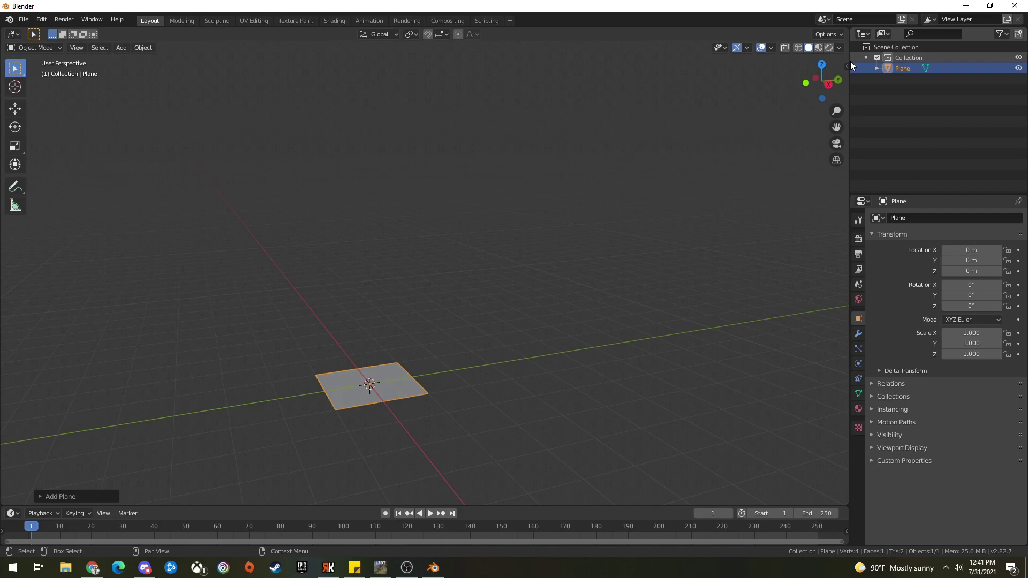
pyautogui.press('n')
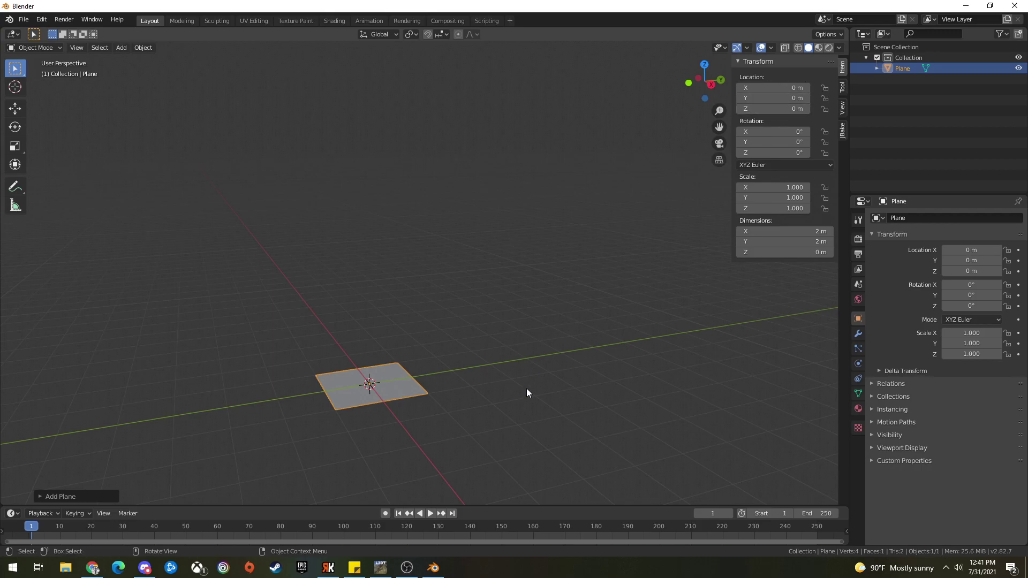
# Step: Switch to Resolute MXB Track Builder Helper and check the track's map scale sizes in X and Z
pyautogui.click(328, 568)
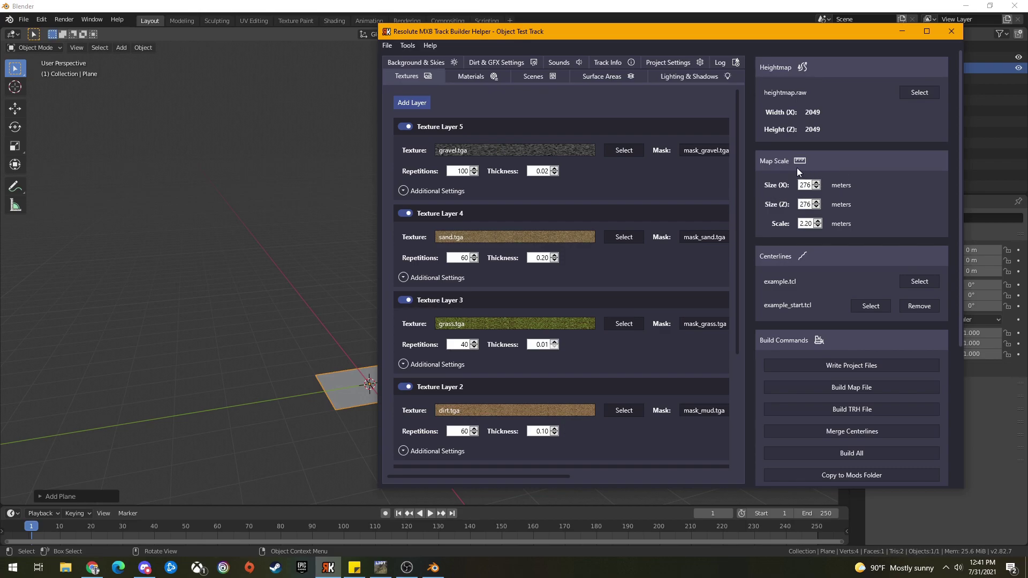
pyautogui.moveTo(472, 36); pyautogui.dragTo(398, 53)
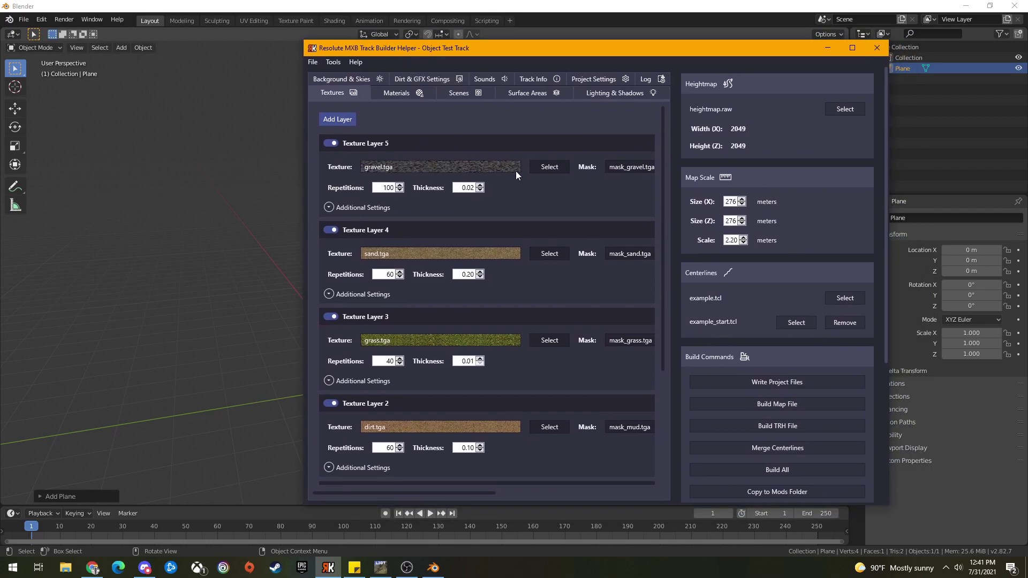
pyautogui.doubleClick(726, 202)
pyautogui.doubleClick(733, 221)
pyautogui.doubleClick(727, 240)
pyautogui.click(694, 185)
pyautogui.doubleClick(733, 202)
pyautogui.doubleClick(732, 222)
pyautogui.click(827, 48)
# Step: Set the plane's X and Y dimensions to 276 m each in Blender
pyautogui.keyDown('shift'); pyautogui.moveTo(512, 329); pyautogui.dragTo(438, 362, button='middle'); pyautogui.keyUp('shift')
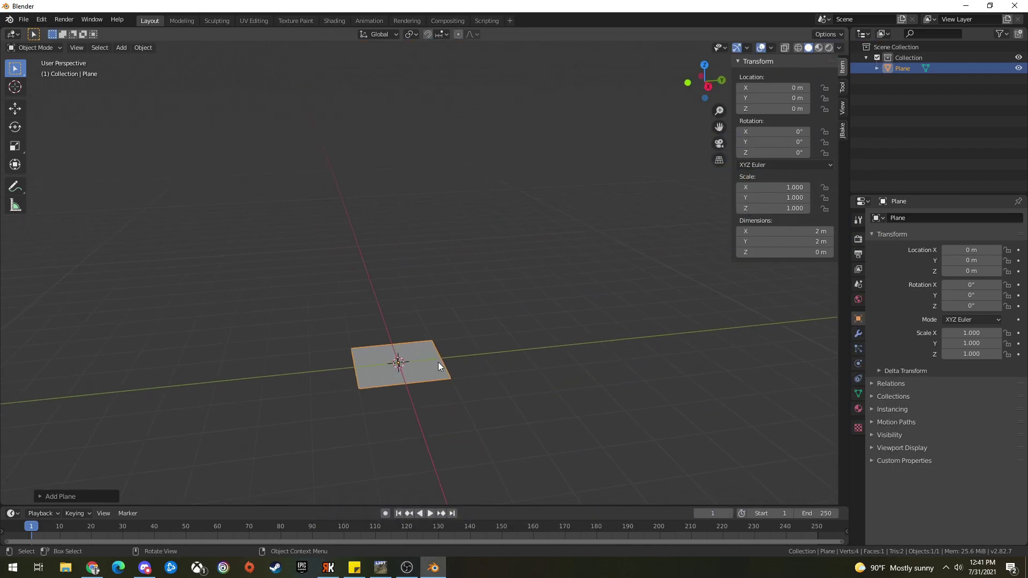
pyautogui.click(793, 232)
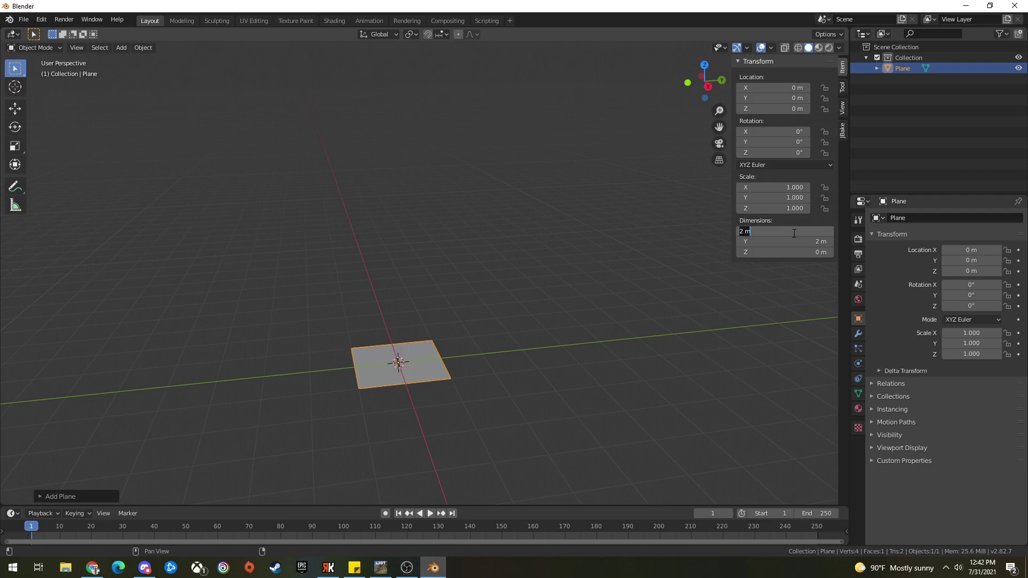
pyautogui.write('276')
pyautogui.press('Tab')
pyautogui.write('2')
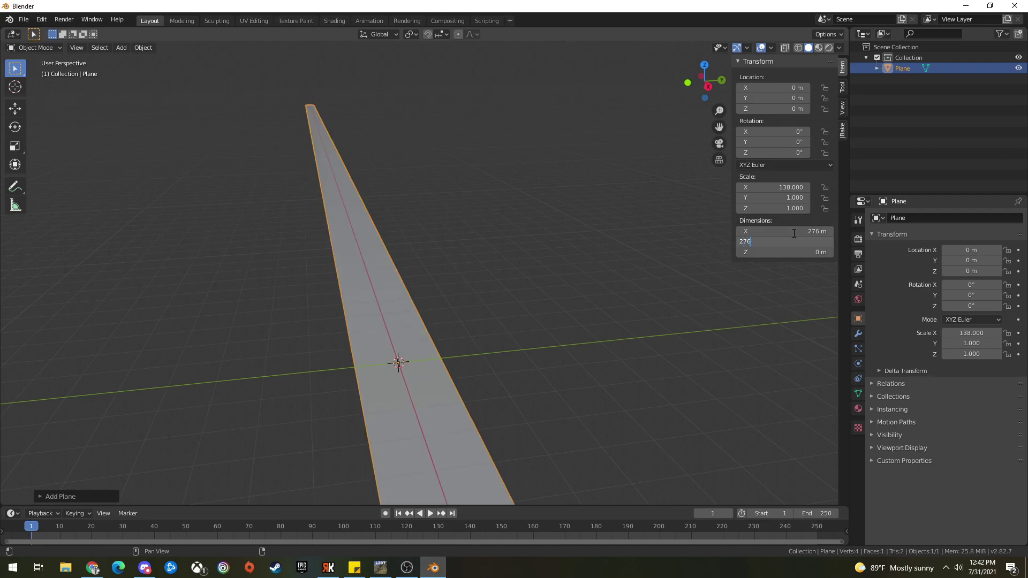
pyautogui.write('76')
pyautogui.press('Return')
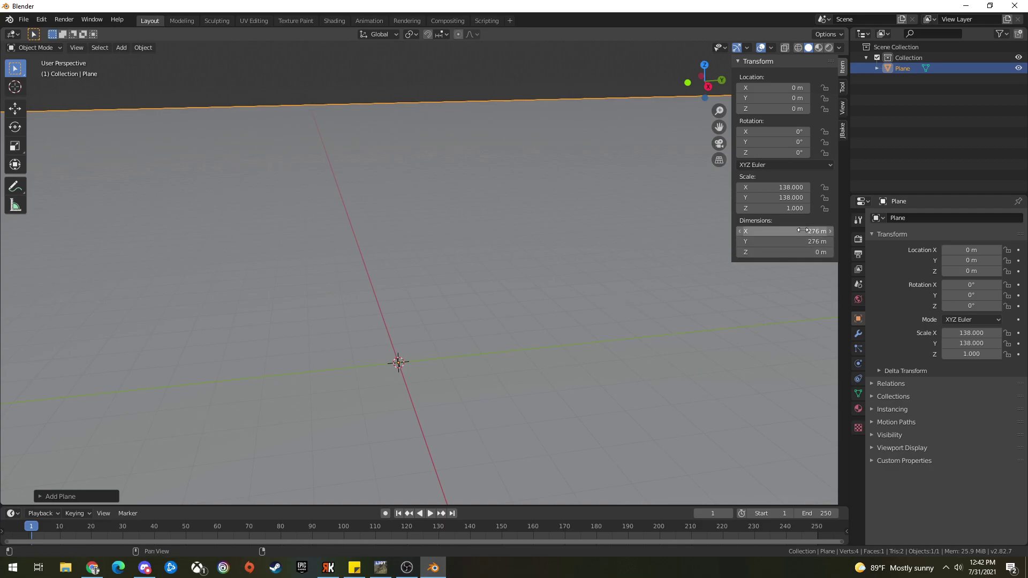
# Step: Set the plane's X and Y location to 276/2 each so its corner sits at the world origin
pyautogui.moveTo(352, 370); pyautogui.dragTo(422, 371, button='middle')
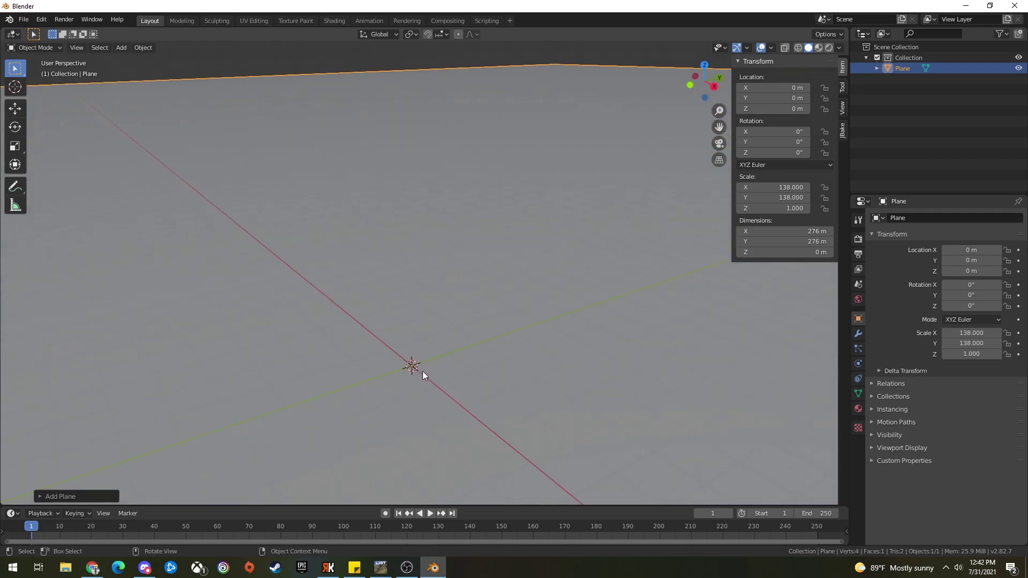
pyautogui.click(788, 87)
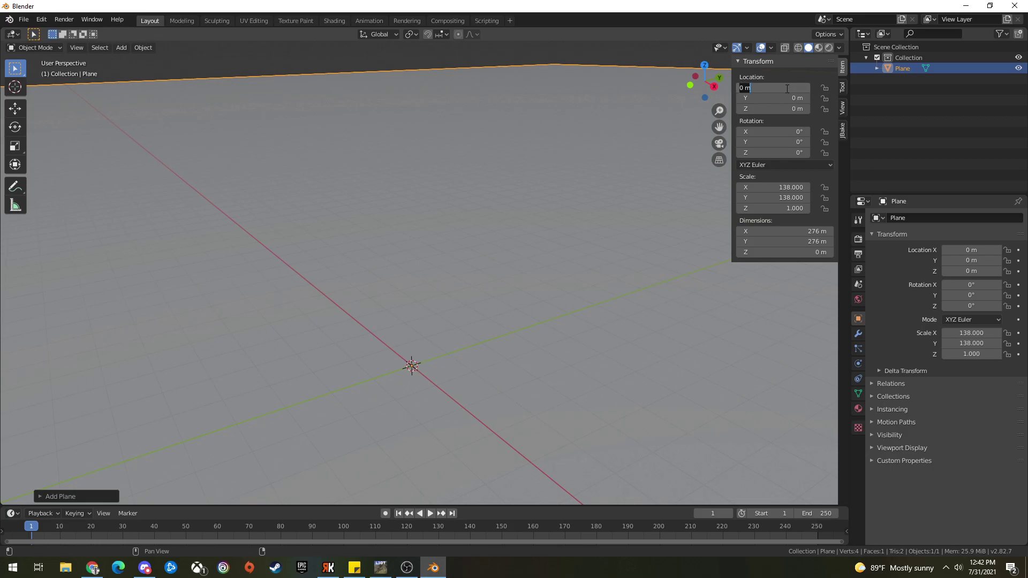
pyautogui.write('276/2')
pyautogui.press('Tab')
pyautogui.write('2')
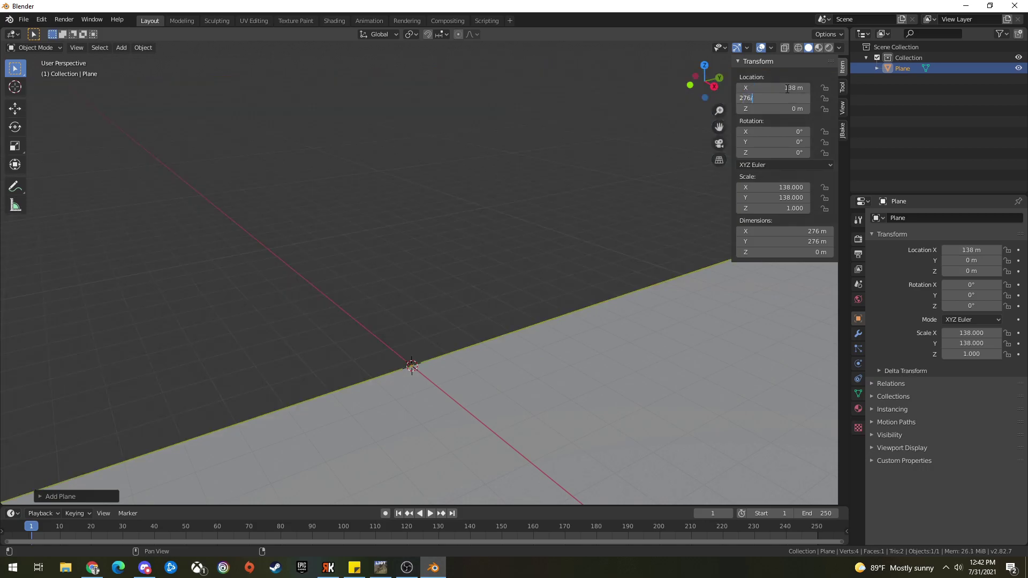
pyautogui.write('76/2')
pyautogui.press('Return')
pyautogui.moveTo(266, 318); pyautogui.dragTo(482, 308, button='middle')
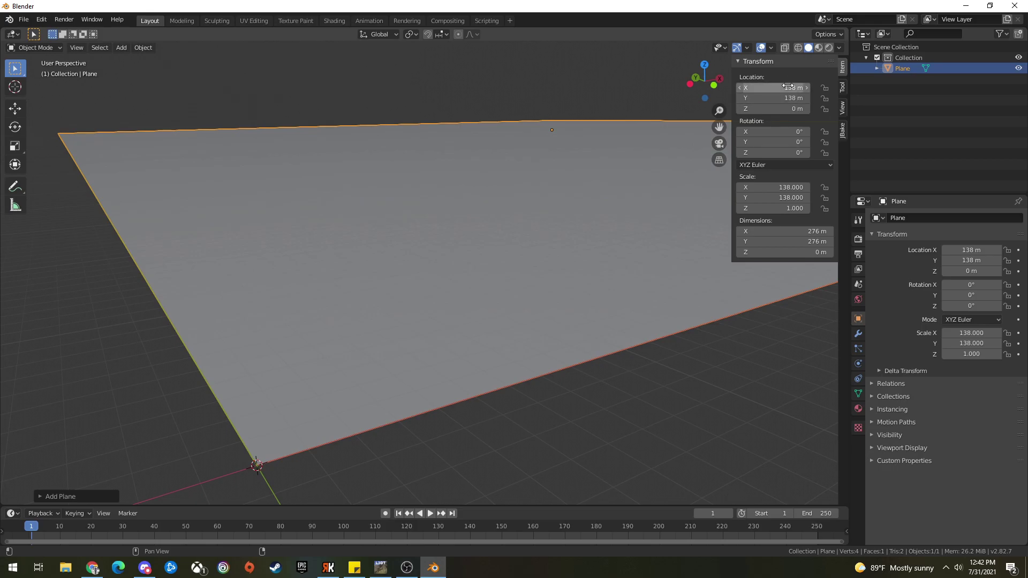
pyautogui.moveTo(564, 255); pyautogui.dragTo(545, 287, button='middle')
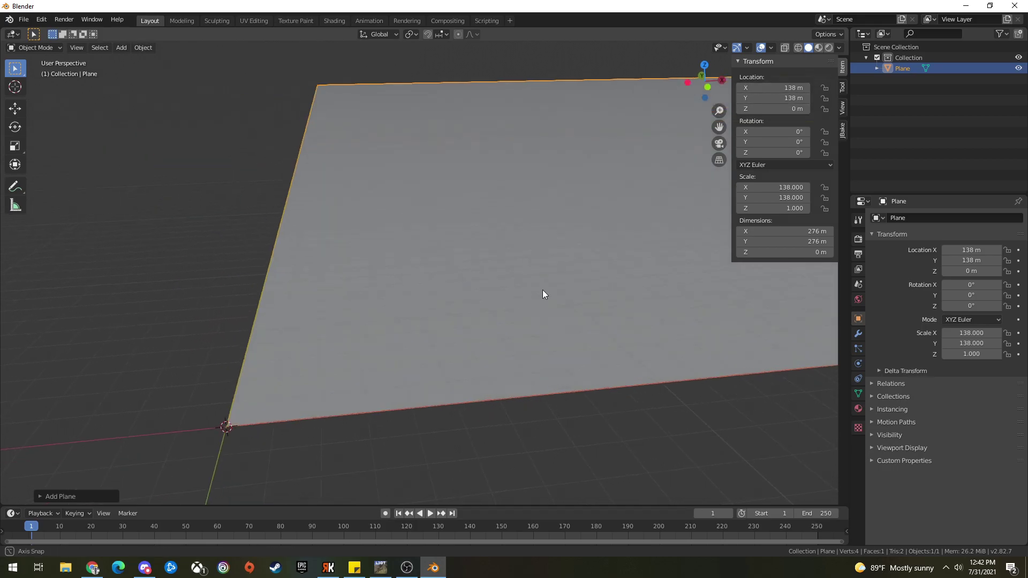
pyautogui.moveTo(339, 403); pyautogui.dragTo(575, 325, button='middle')
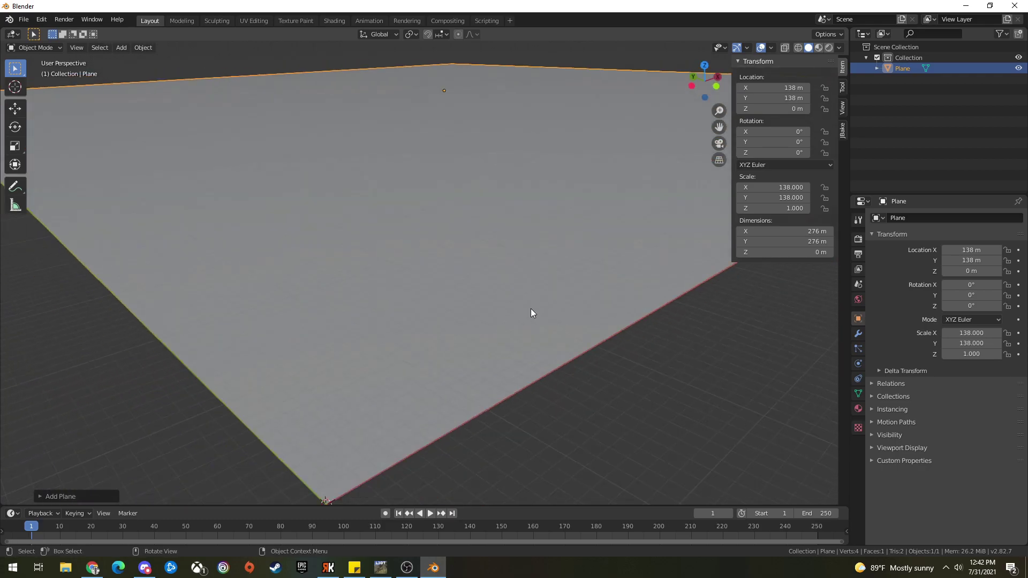
pyautogui.moveTo(531, 309); pyautogui.dragTo(474, 301, button='middle')
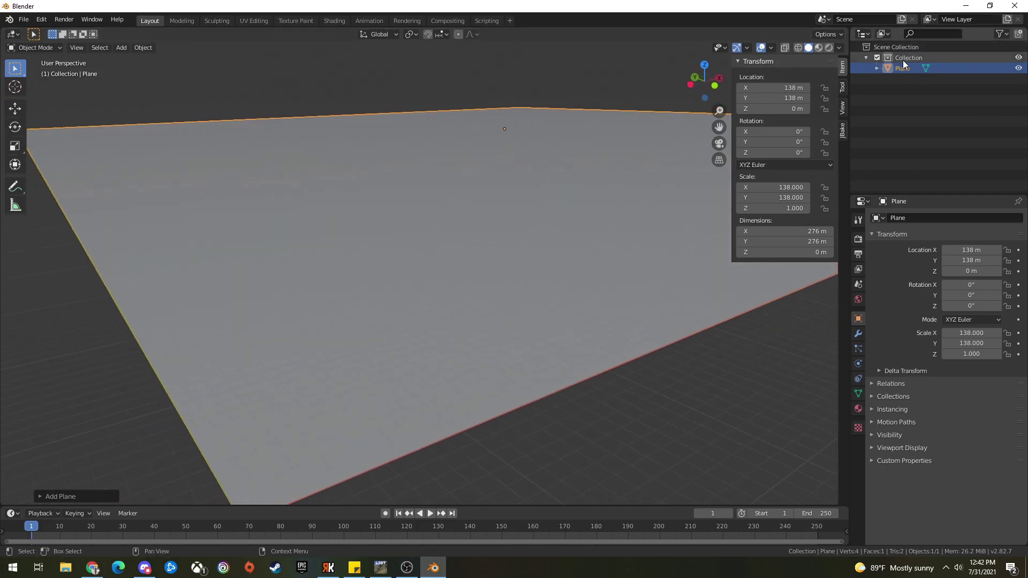
# Step: Subdivide the whole plane ten times in Edit Mode and return to Object Mode
pyautogui.press('Tab')
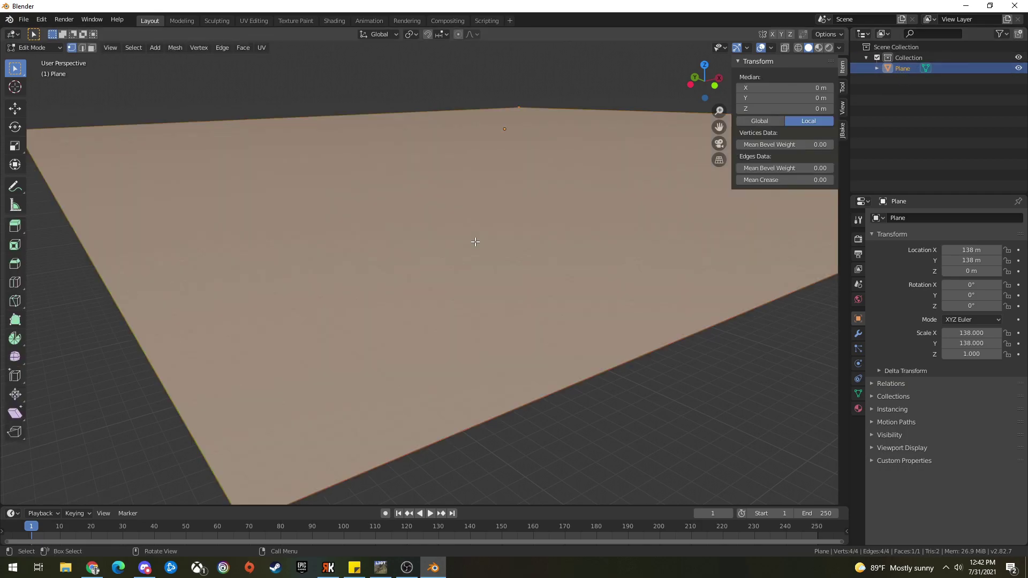
pyautogui.rightClick(475, 241)
pyautogui.click(474, 241)
pyautogui.rightClick(475, 241)
pyautogui.click(475, 241)
pyautogui.rightClick(474, 240)
pyautogui.click(475, 243)
pyautogui.rightClick(477, 245)
pyautogui.click(475, 242)
pyautogui.rightClick(476, 242)
pyautogui.click(475, 242)
pyautogui.rightClick(475, 242)
pyautogui.click(474, 241)
pyautogui.rightClick(475, 242)
pyautogui.moveTo(663, 278); pyautogui.dragTo(637, 281, button='middle')
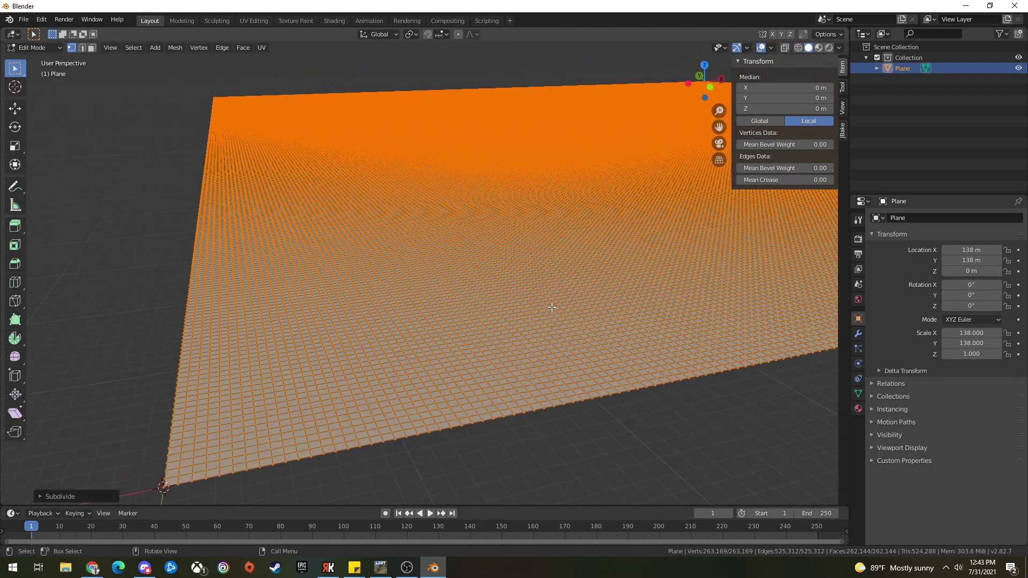
pyautogui.rightClick(403, 307)
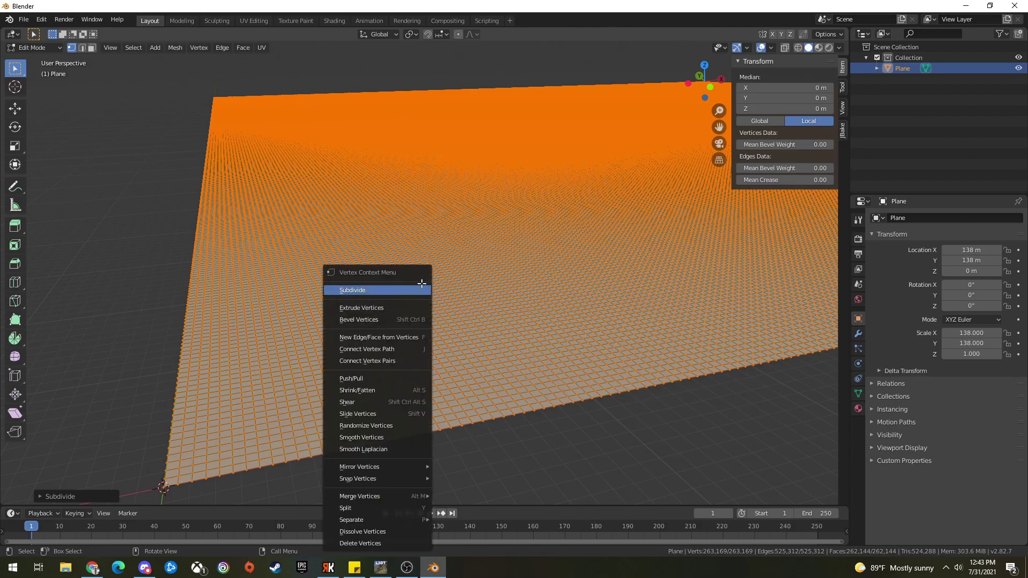
pyautogui.click(407, 289)
pyautogui.moveTo(425, 310); pyautogui.dragTo(448, 319, button='middle')
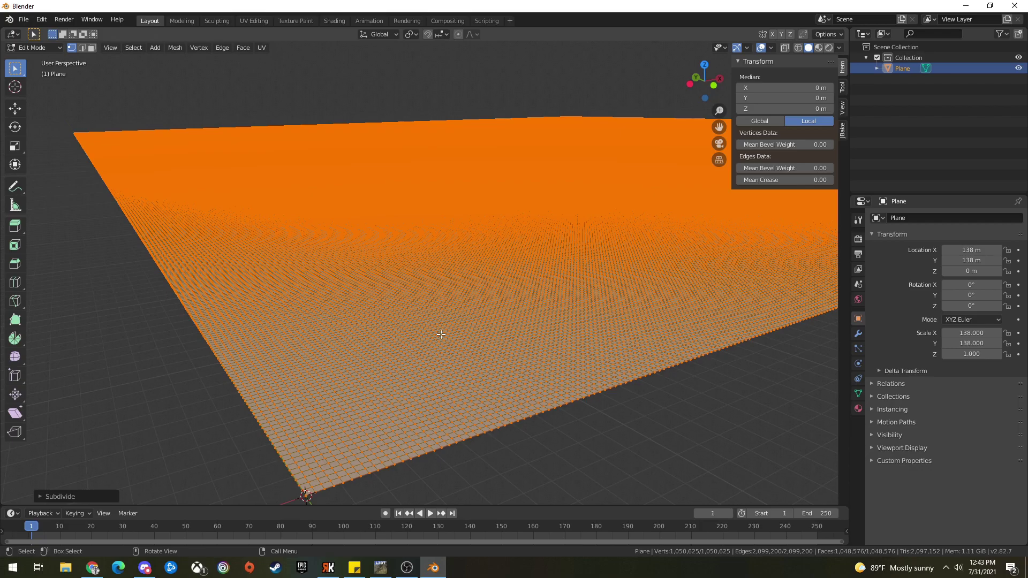
pyautogui.press('Tab')
# Step: Create a new image texture and load Blender_hm.png from the Object Test Track folder into it
pyautogui.moveTo(562, 315); pyautogui.dragTo(640, 386, button='middle')
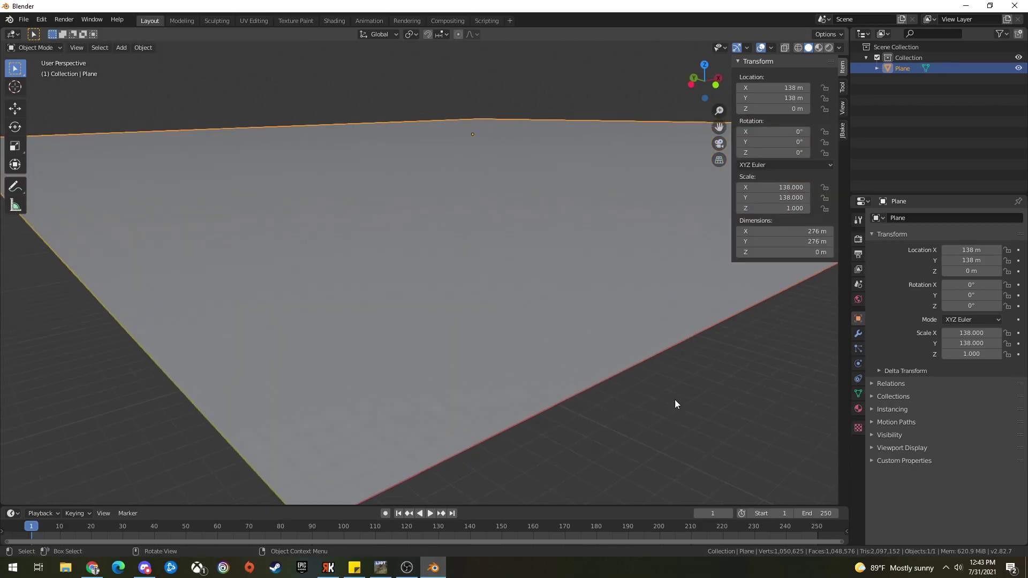
pyautogui.click(858, 428)
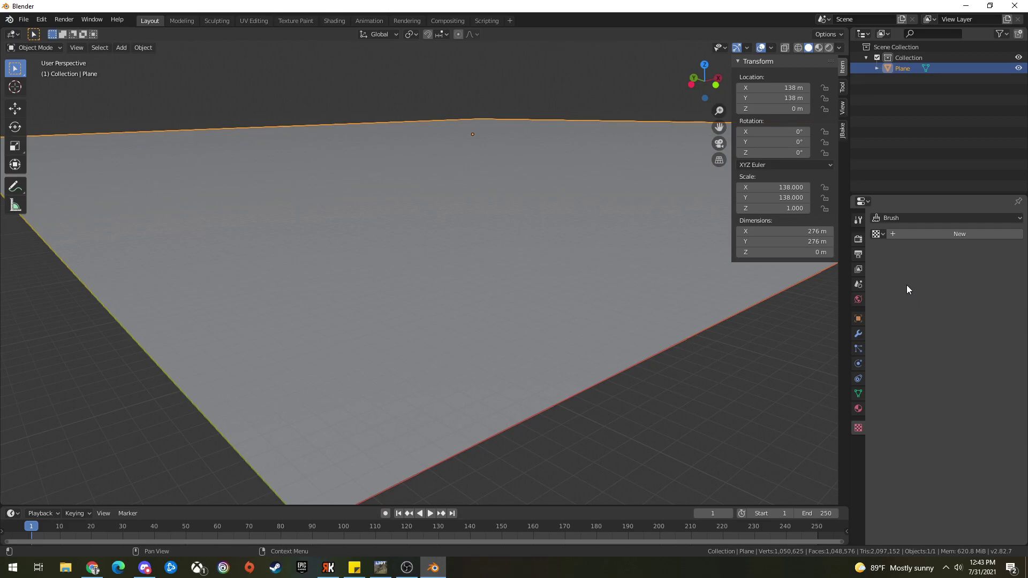
pyautogui.click(891, 237)
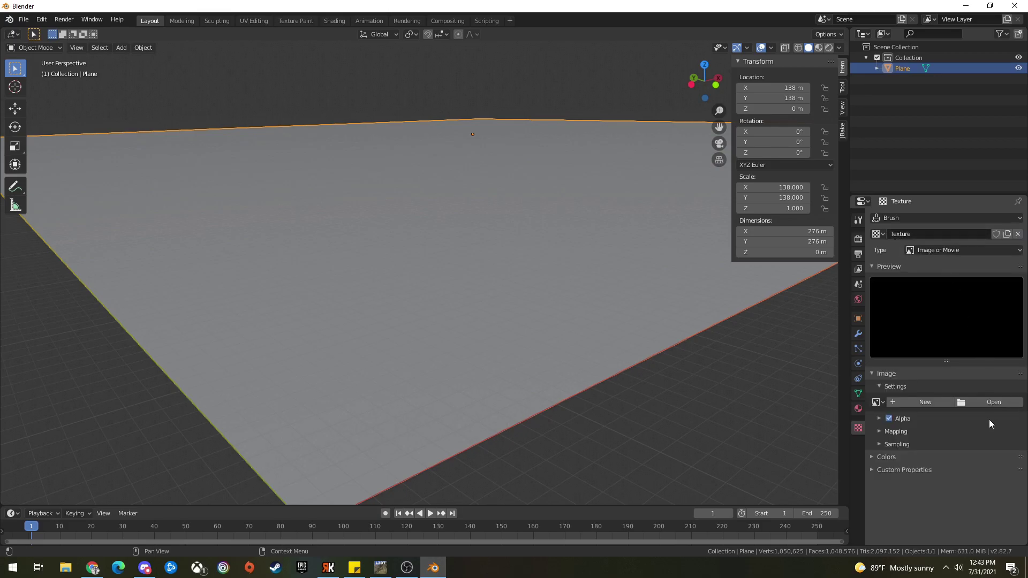
pyautogui.click(992, 402)
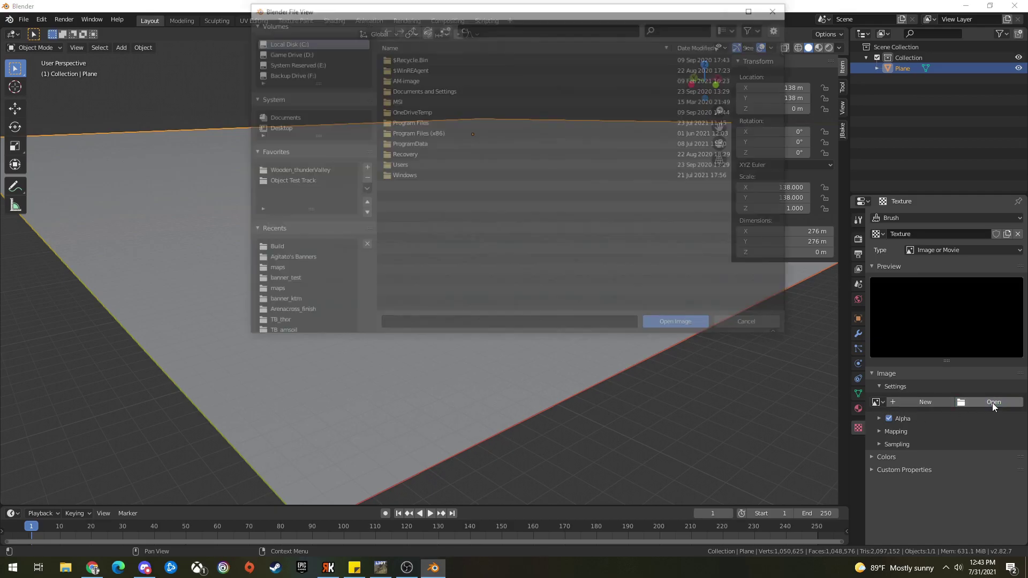
pyautogui.click(265, 248)
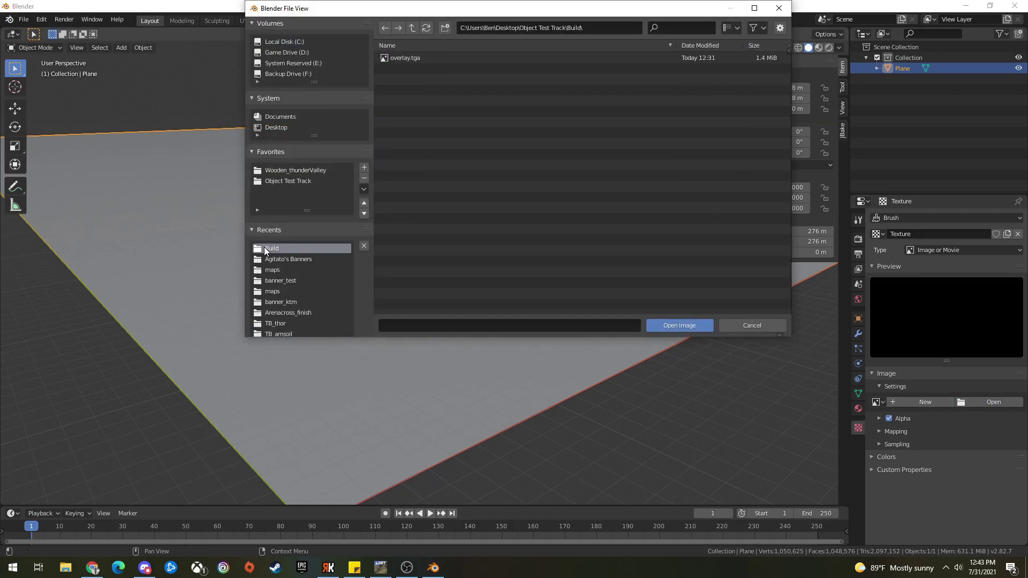
pyautogui.click(412, 27)
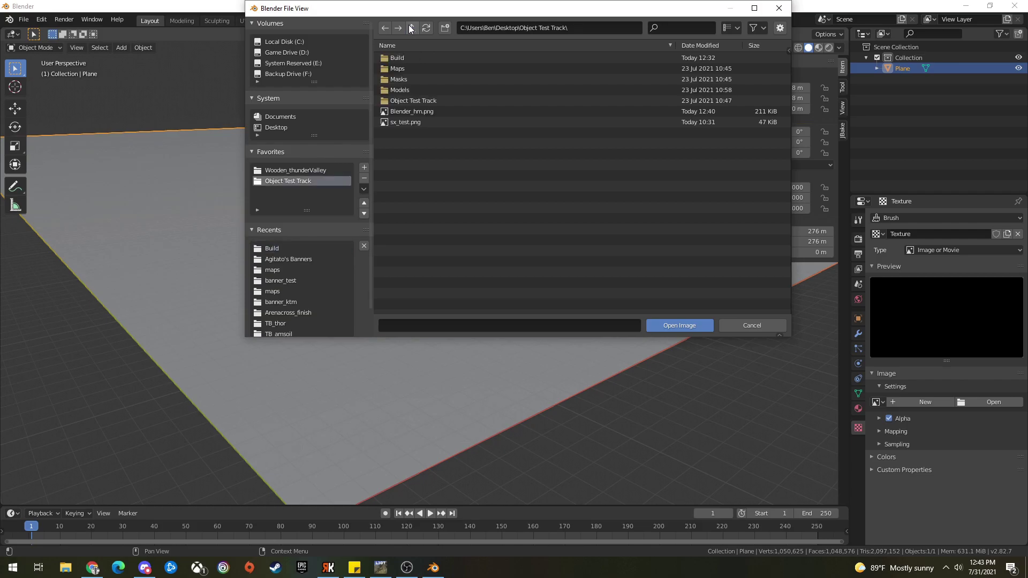
pyautogui.click(406, 111)
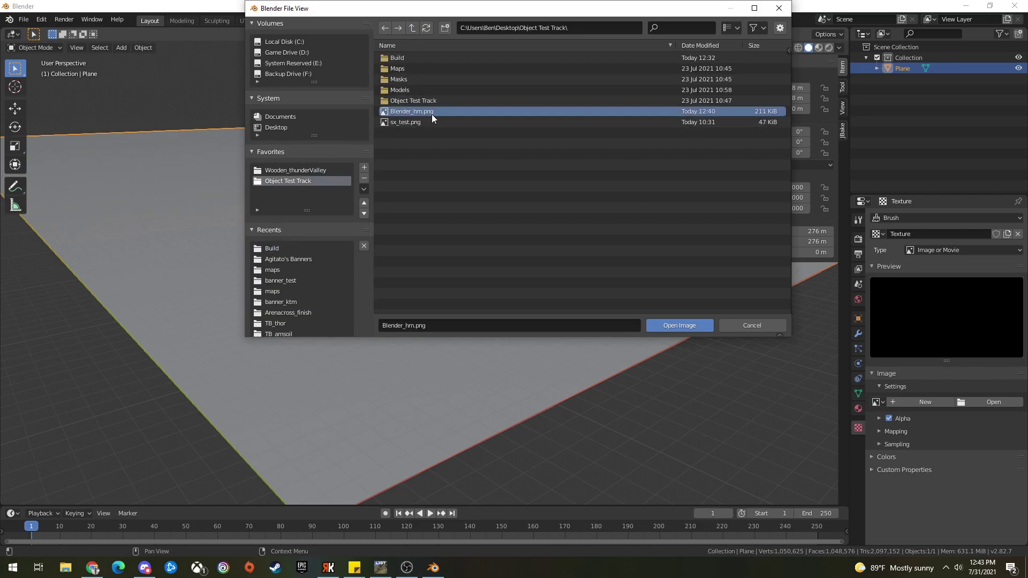
pyautogui.click(680, 325)
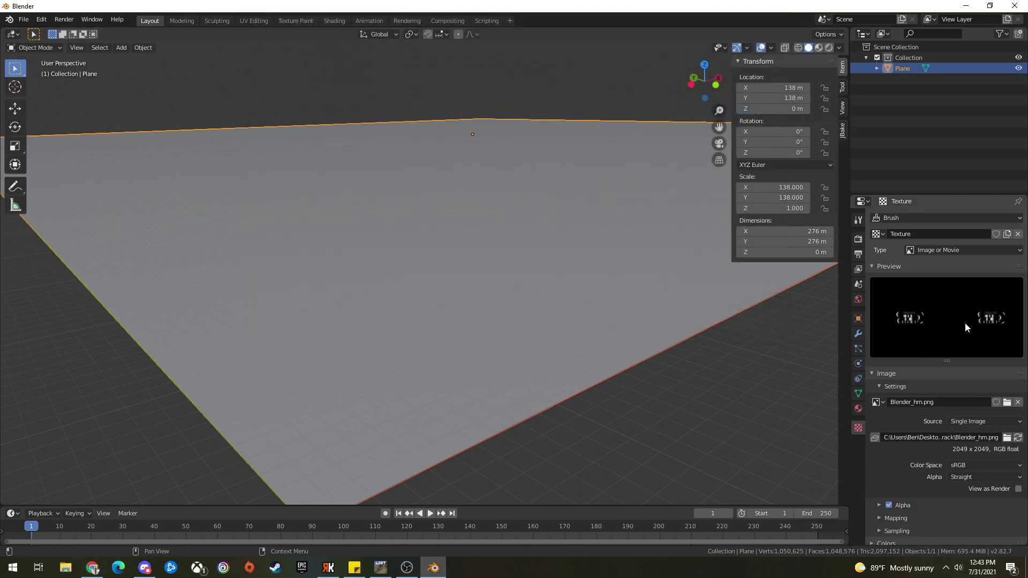
# Step: Set the heightmap image's color space to Linear and switch the viewport to Material Preview shading
pyautogui.click(974, 465)
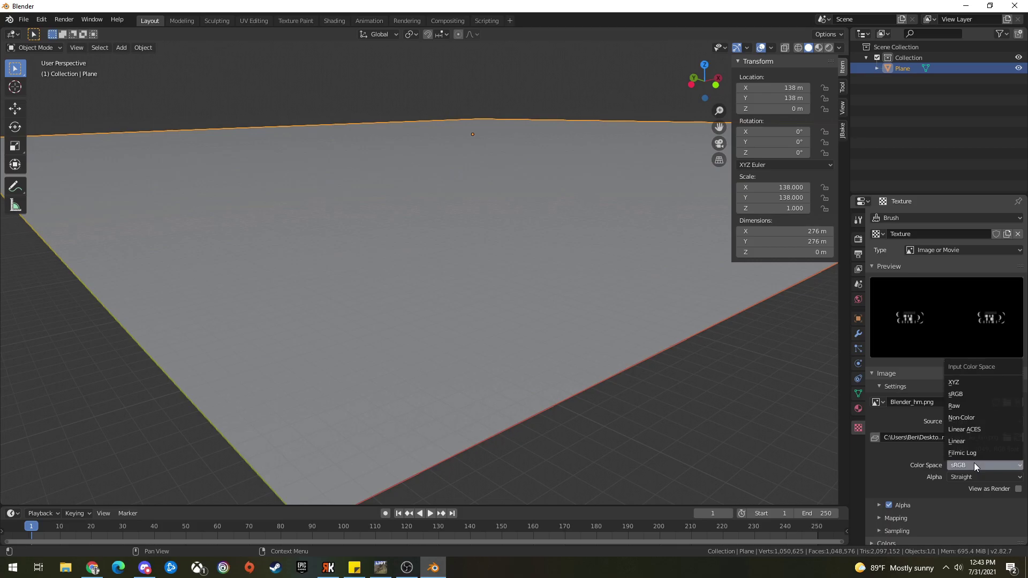
pyautogui.click(971, 439)
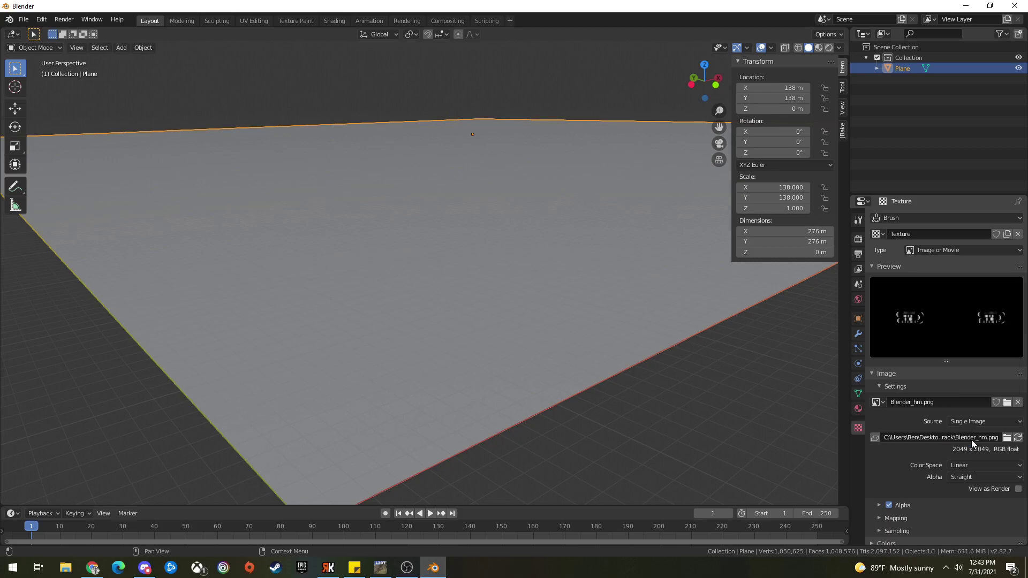
pyautogui.moveTo(610, 234)
pyautogui.mouseDown(button='middle')
pyautogui.moveTo(591, 236)
pyautogui.moveTo(677, 299)
pyautogui.moveTo(592, 325)
pyautogui.moveTo(493, 319)
pyautogui.moveTo(562, 315)
pyautogui.mouseUp(button='middle')
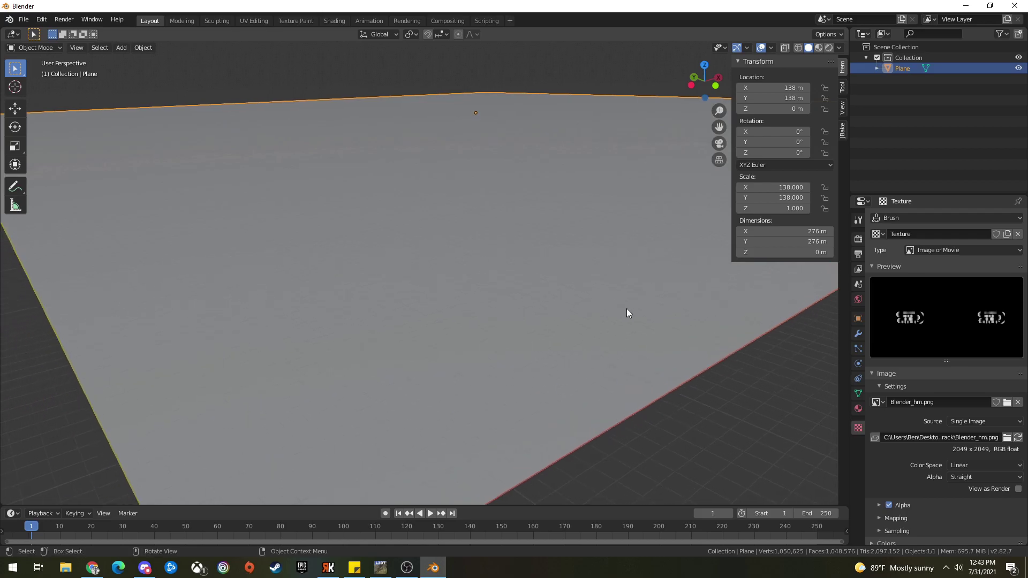
pyautogui.click(818, 50)
pyautogui.moveTo(612, 273); pyautogui.dragTo(566, 300, button='middle')
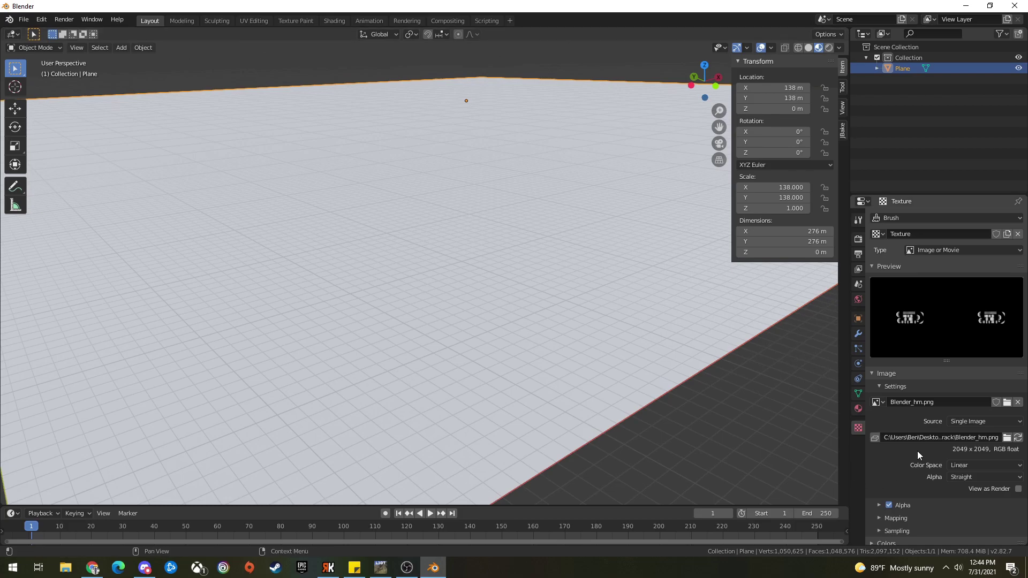
# Step: Add a Displace modifier to the plane and link the existing heightmap texture to it
pyautogui.click(858, 334)
pyautogui.click(904, 219)
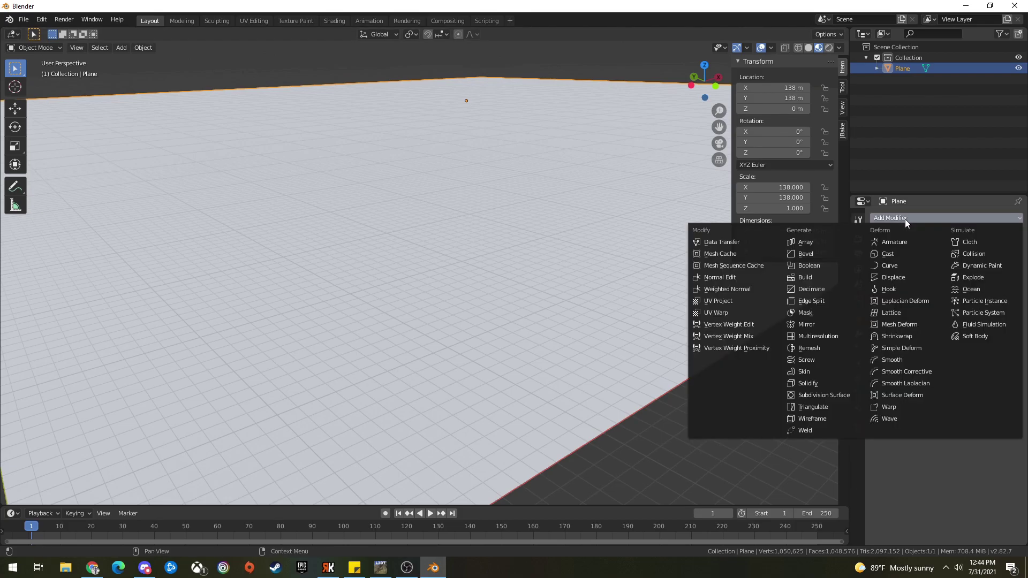
pyautogui.click(904, 278)
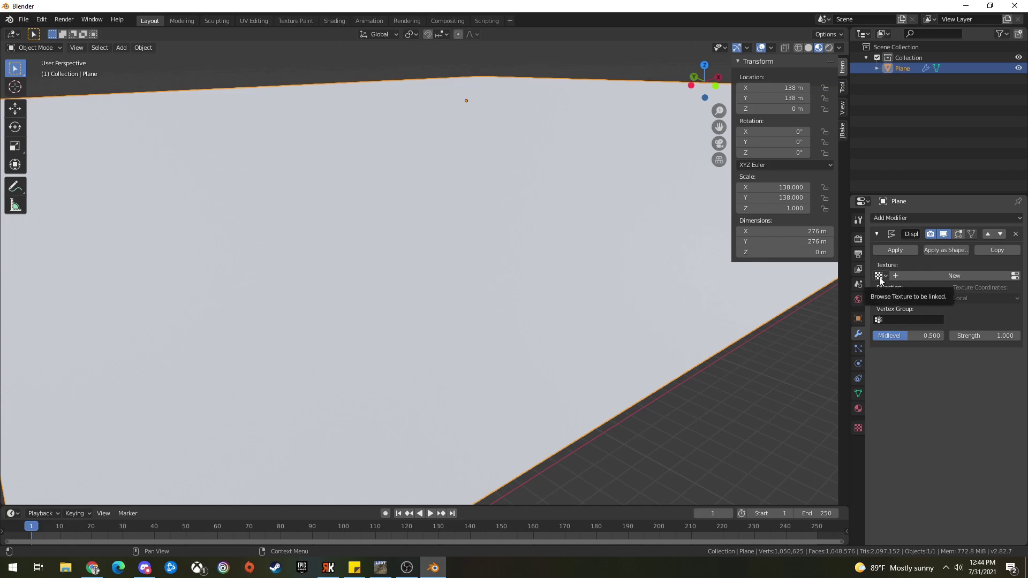
pyautogui.click(879, 277)
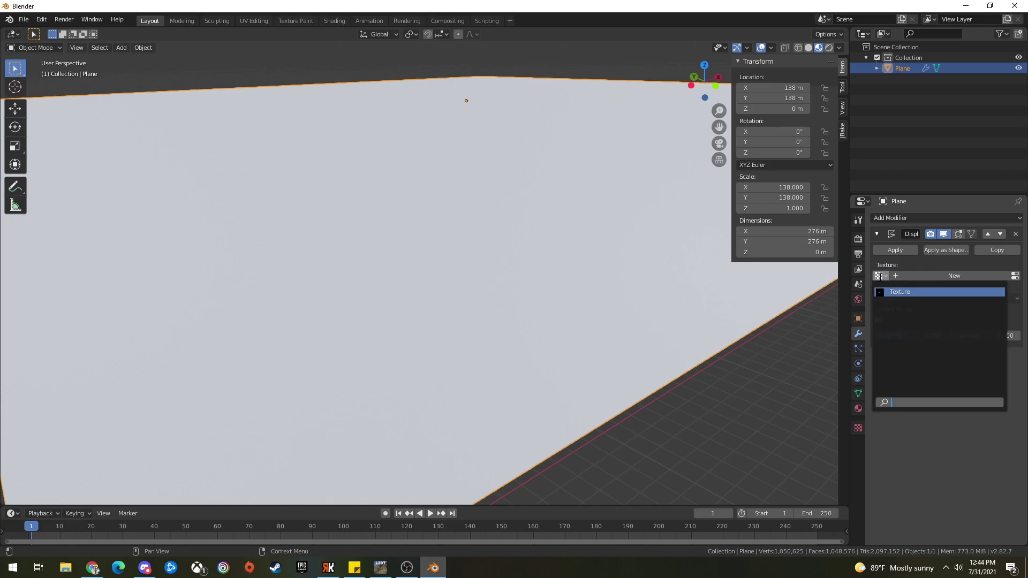
pyautogui.click(894, 292)
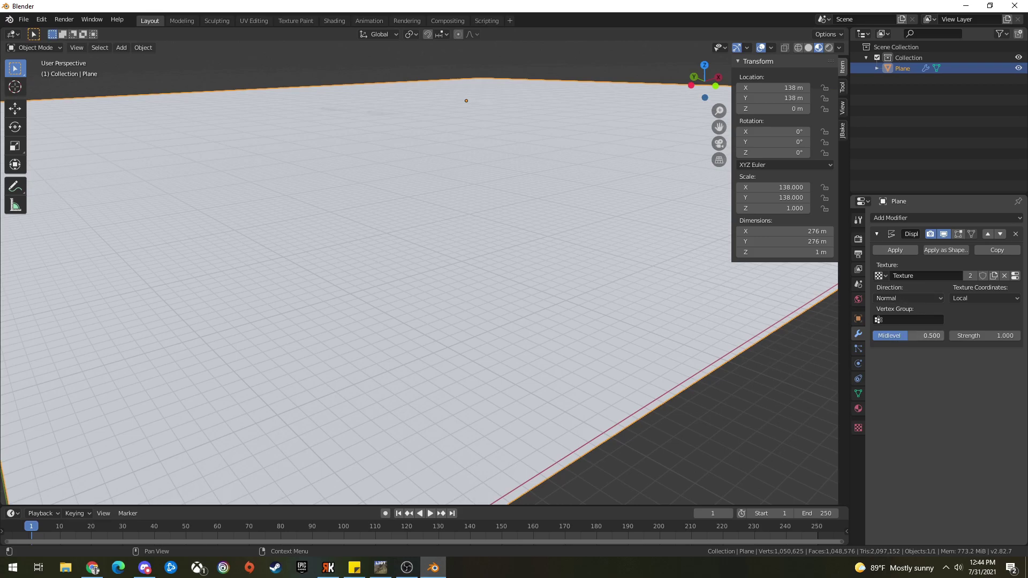
# Step: Set the Displace modifier's midlevel to 0 and strength to 2.2, and apply it to the plane
pyautogui.moveTo(910, 336); pyautogui.dragTo(878, 335)
pyautogui.click(996, 335)
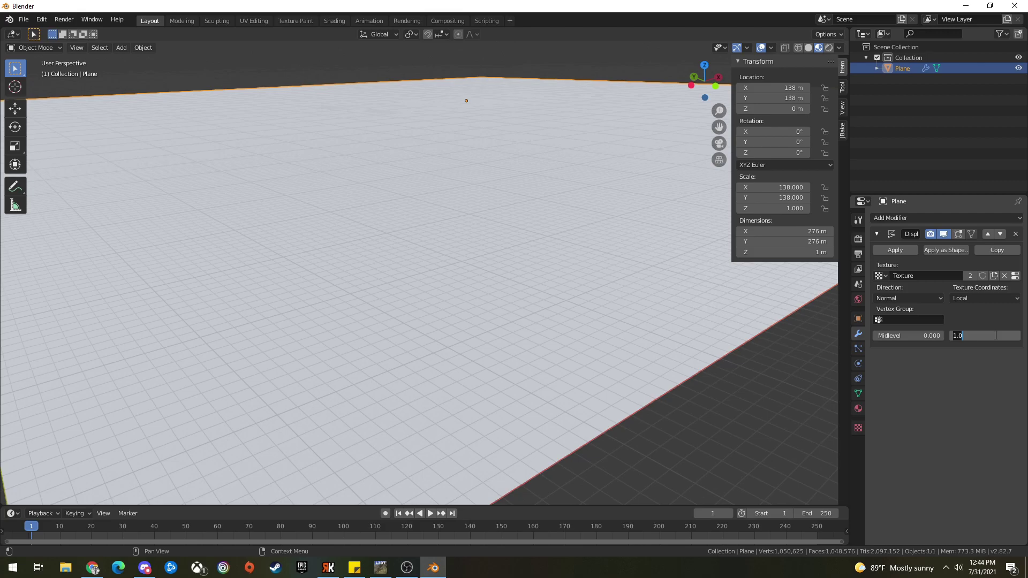
pyautogui.write('2.2')
pyautogui.press('Return')
pyautogui.click(892, 250)
# Step: Create a new material on the terrain plane and assign an Image Texture to its base color
pyautogui.moveTo(441, 251); pyautogui.dragTo(712, 344, button='middle')
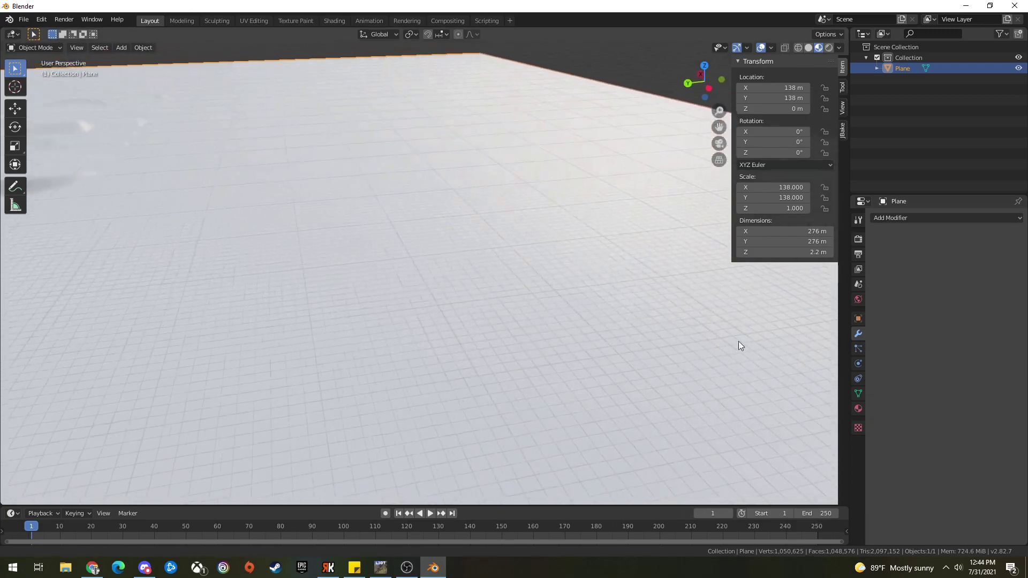
pyautogui.moveTo(534, 377); pyautogui.dragTo(654, 281, button='middle')
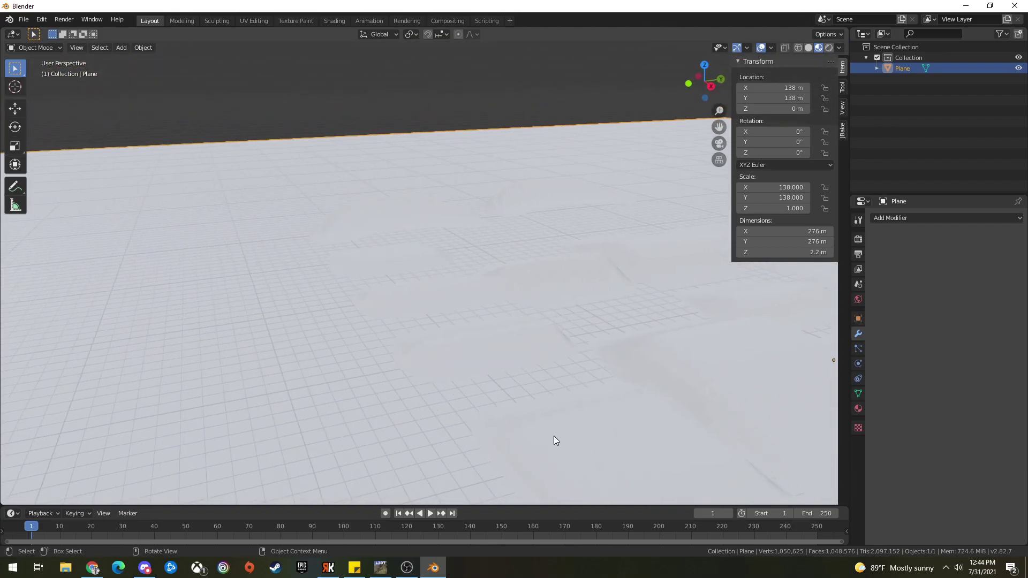
pyautogui.moveTo(416, 399); pyautogui.dragTo(673, 364, button='middle')
pyautogui.click(858, 408)
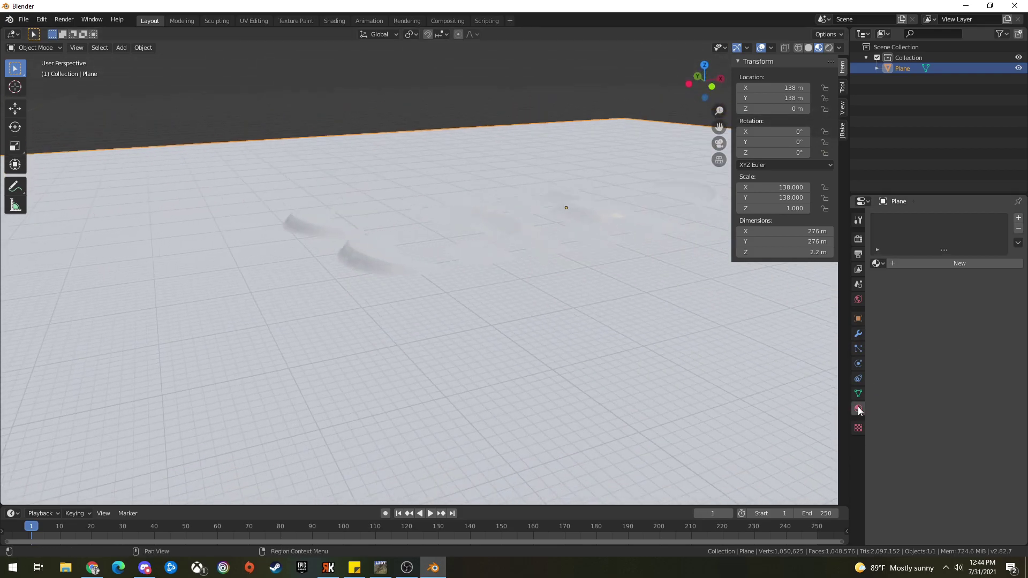
pyautogui.click(891, 263)
pyautogui.click(859, 408)
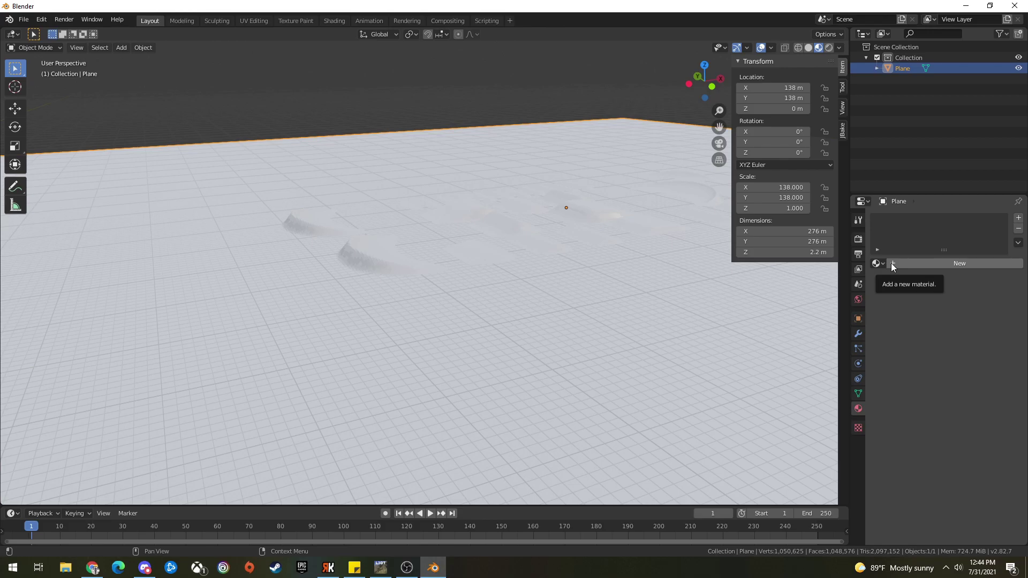
pyautogui.click(889, 263)
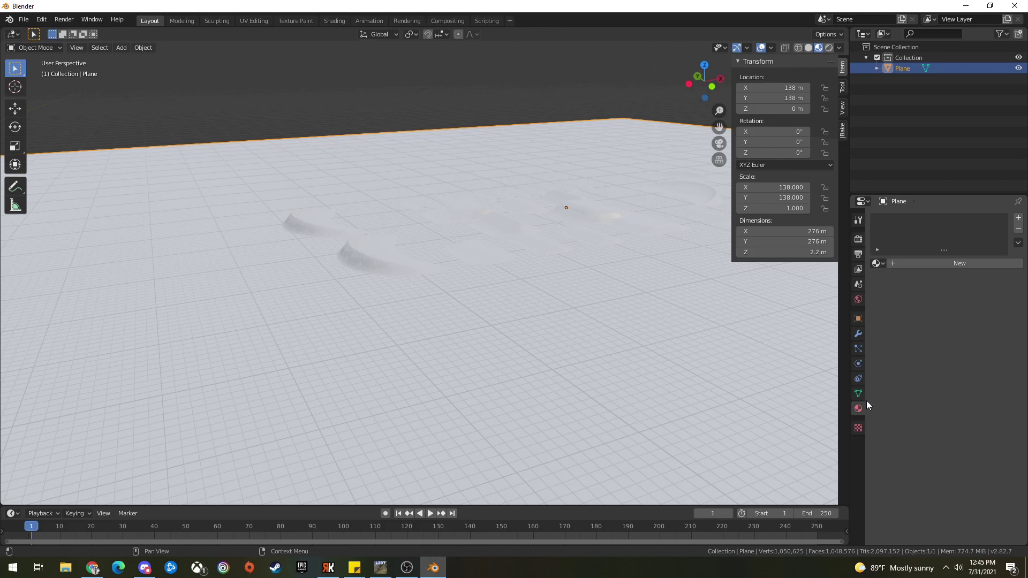
pyautogui.click(891, 261)
pyautogui.click(1017, 371)
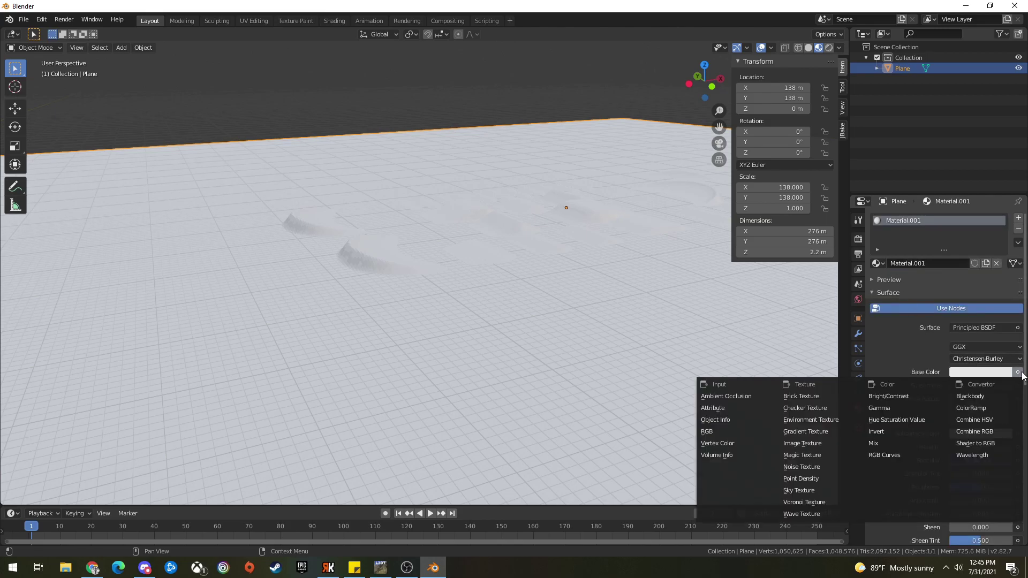
pyautogui.click(816, 444)
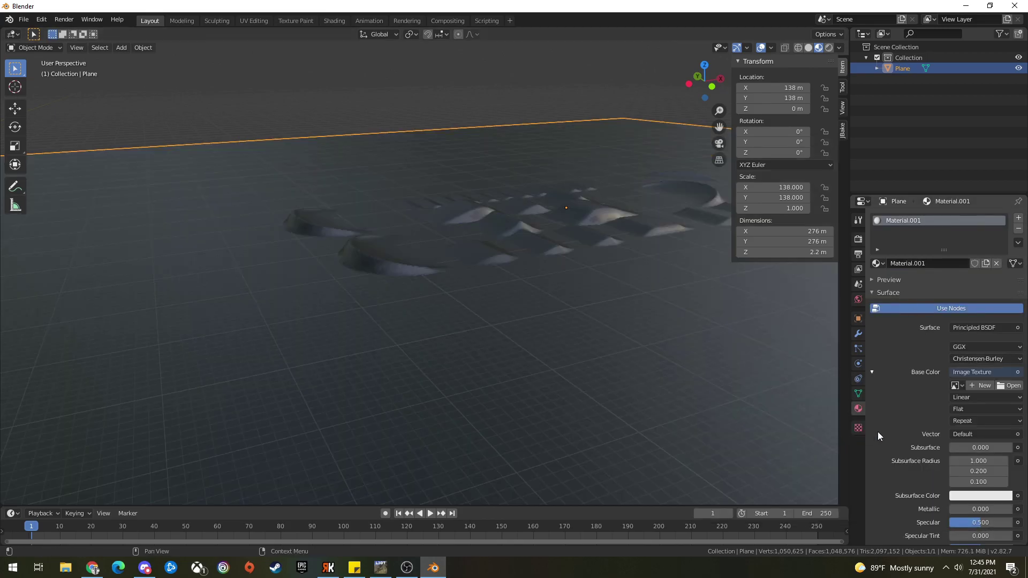
# Step: Load overlay.tga from the Build folder as the material's base color image
pyautogui.click(1013, 385)
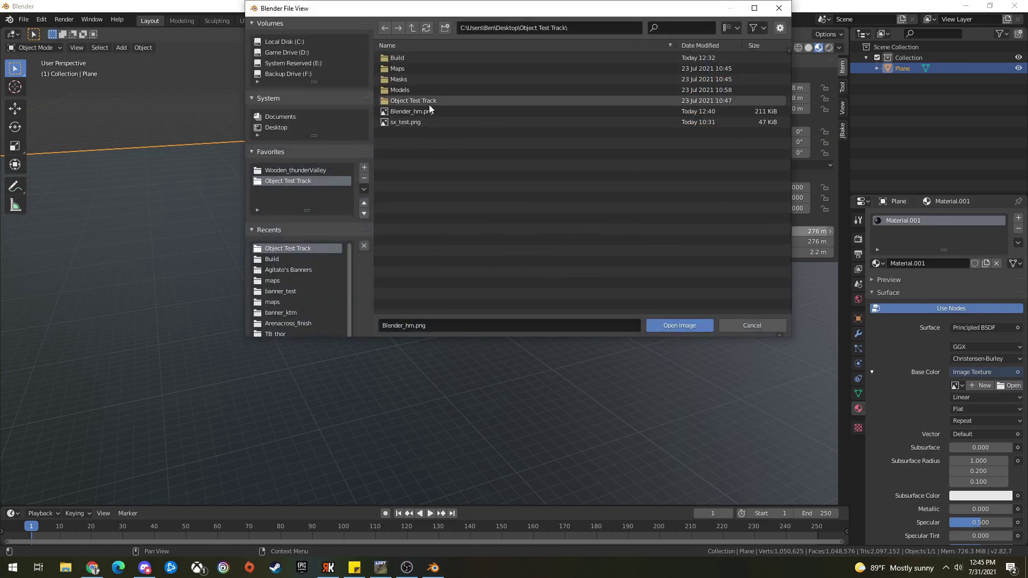
pyautogui.click(412, 56)
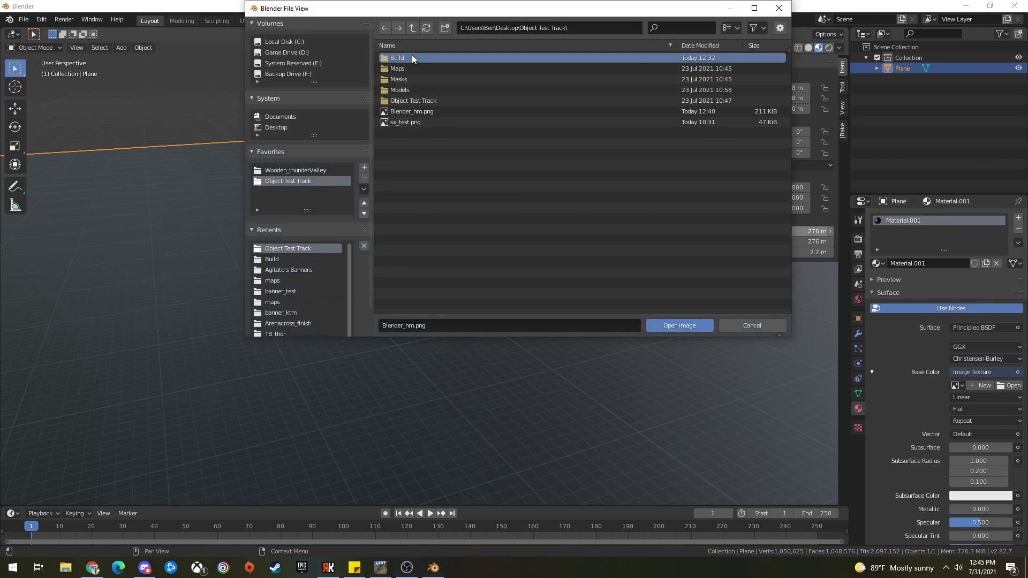
pyautogui.doubleClick(402, 58)
pyautogui.click(406, 59)
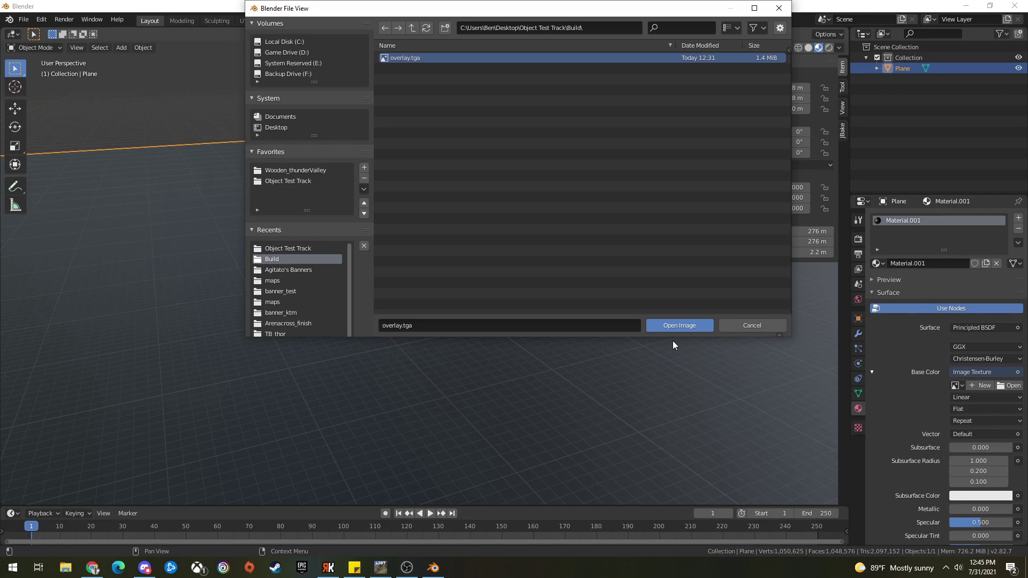
pyautogui.click(679, 325)
# Step: Apply Shade Smooth to the terrain plane
pyautogui.scroll(5, 516, 345)
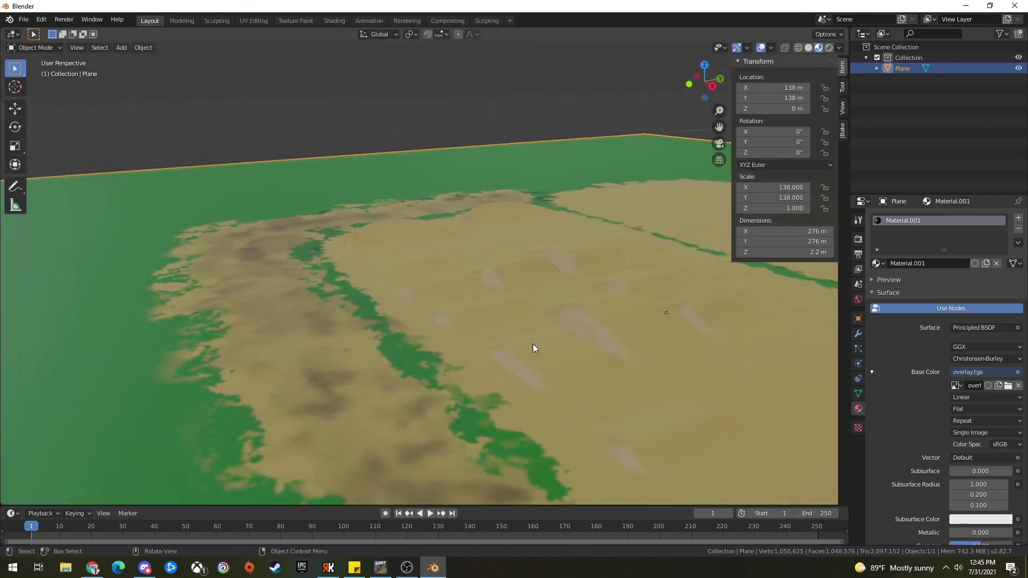
pyautogui.moveTo(474, 331); pyautogui.dragTo(831, 320, button='middle')
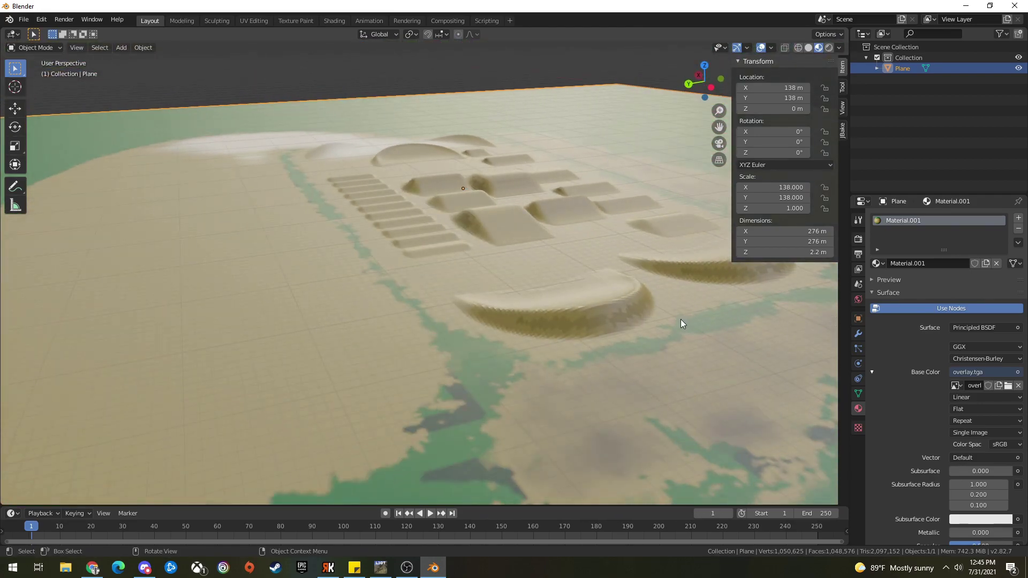
pyautogui.rightClick(469, 255)
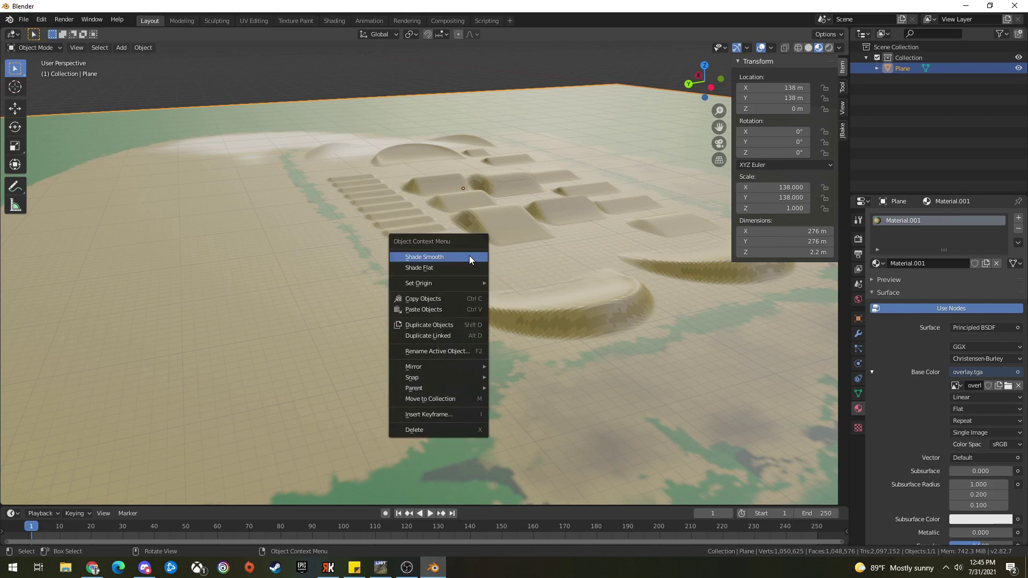
pyautogui.click(469, 256)
pyautogui.rightClick(343, 304)
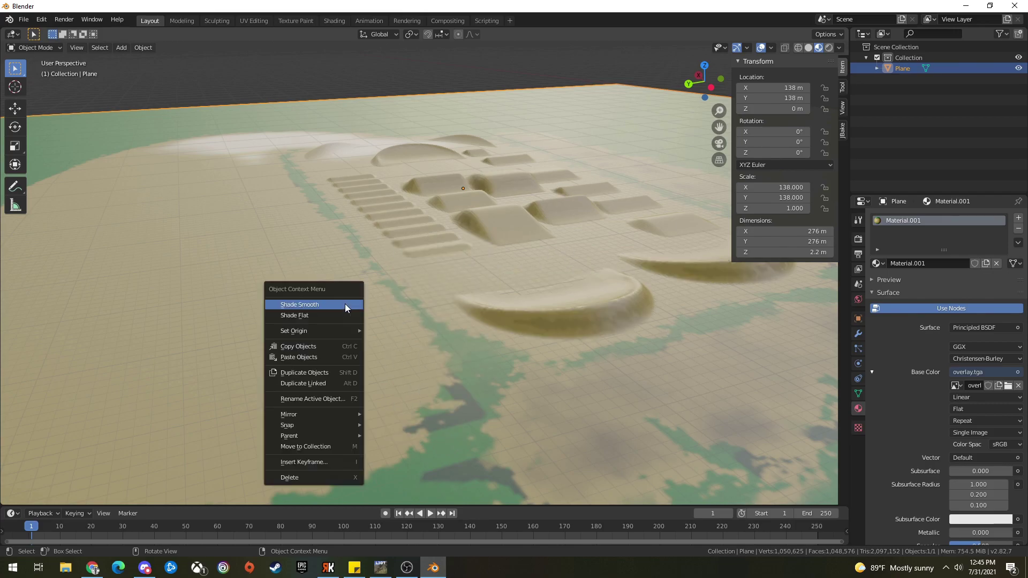
pyautogui.moveTo(390, 310); pyautogui.dragTo(523, 309, button='middle')
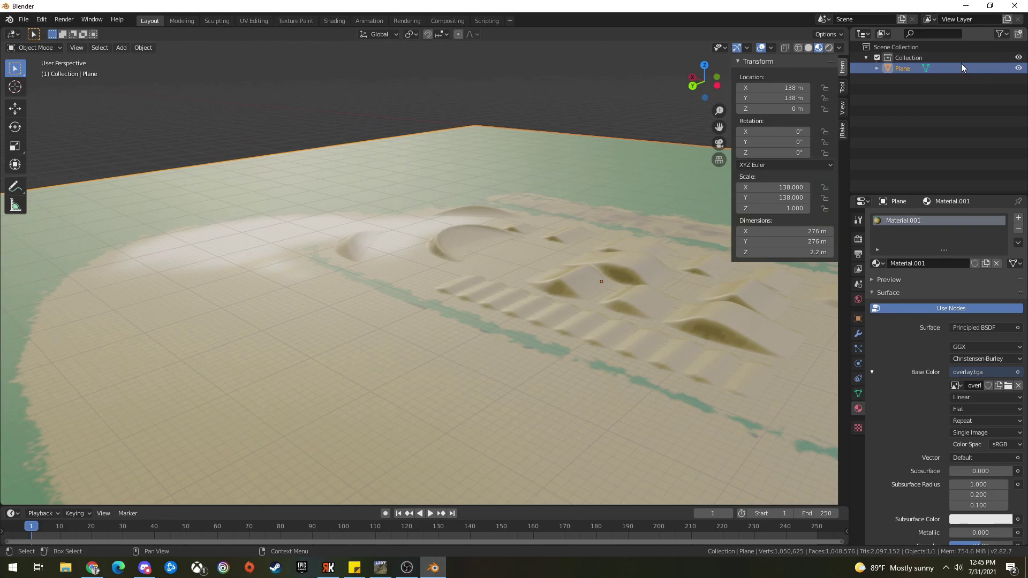
# Step: Enable the selectable restriction toggle column in the Outliner and deselect the plane
pyautogui.moveTo(450, 237); pyautogui.dragTo(488, 292, button='middle')
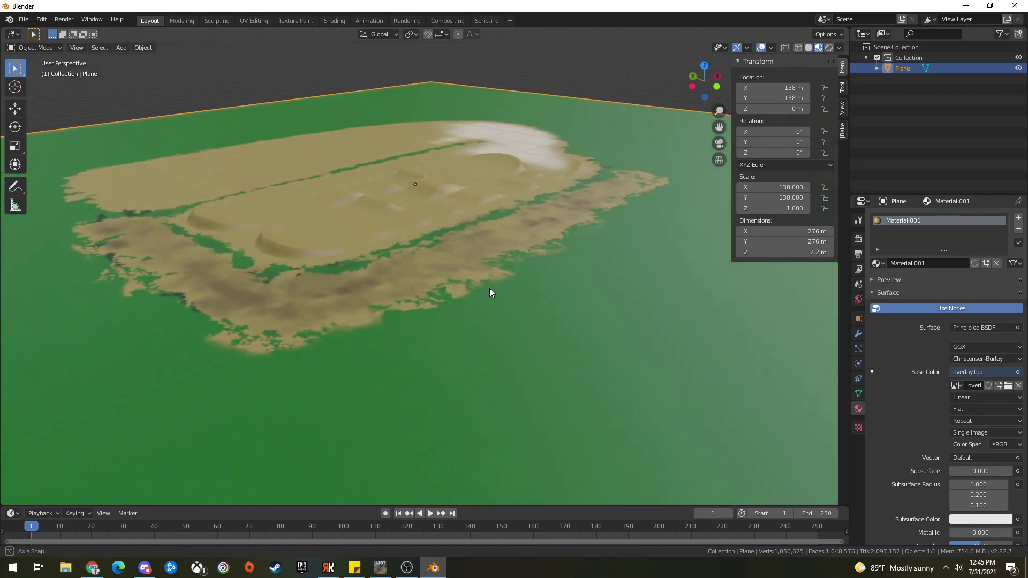
pyautogui.click(1004, 33)
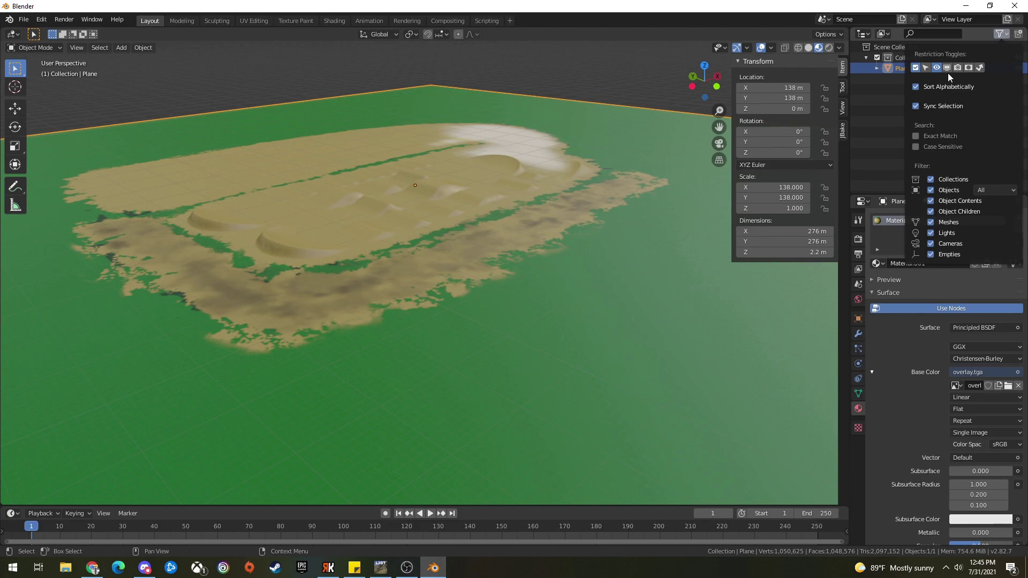
pyautogui.click(925, 68)
pyautogui.click(894, 101)
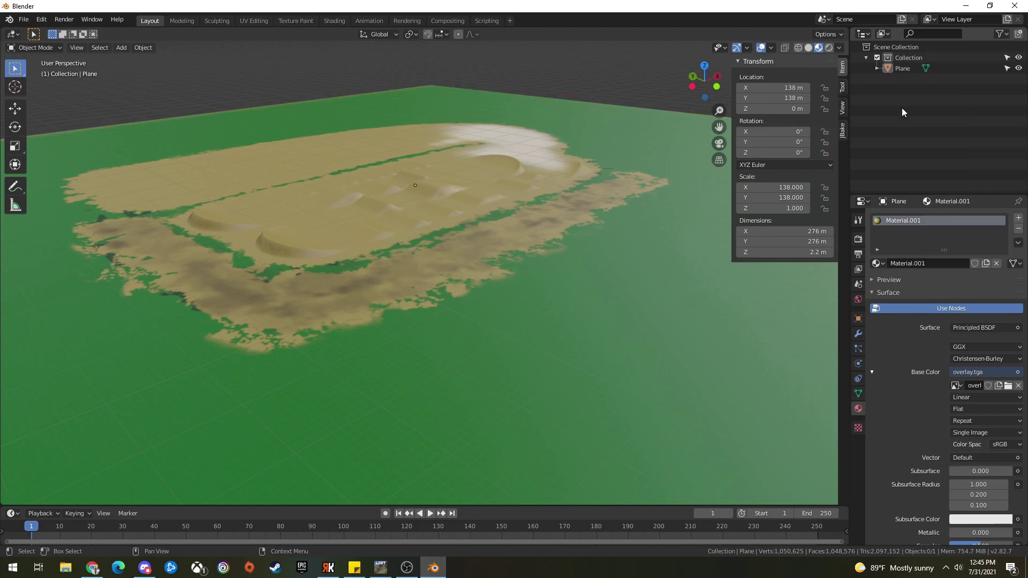
# Step: Make the terrain plane unselectable in the Outliner
pyautogui.click(1006, 69)
pyautogui.moveTo(320, 287); pyautogui.dragTo(306, 338, button='middle')
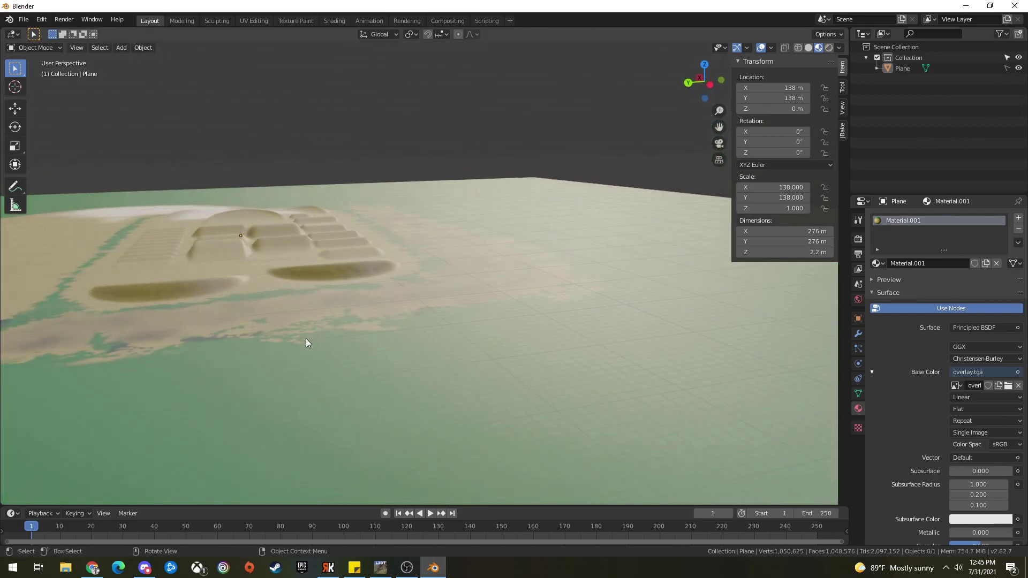
pyautogui.moveTo(416, 264)
pyautogui.mouseDown(button='middle')
pyautogui.moveTo(546, 305)
pyautogui.moveTo(521, 339)
pyautogui.moveTo(525, 351)
pyautogui.moveTo(364, 338)
pyautogui.moveTo(238, 355)
pyautogui.moveTo(507, 329)
pyautogui.moveTo(552, 335)
pyautogui.moveTo(312, 294)
pyautogui.moveTo(280, 321)
pyautogui.moveTo(476, 261)
pyautogui.moveTo(562, 259)
pyautogui.moveTo(222, 284)
pyautogui.moveTo(441, 255)
pyautogui.moveTo(392, 289)
pyautogui.moveTo(407, 289)
pyautogui.mouseUp(button='middle')
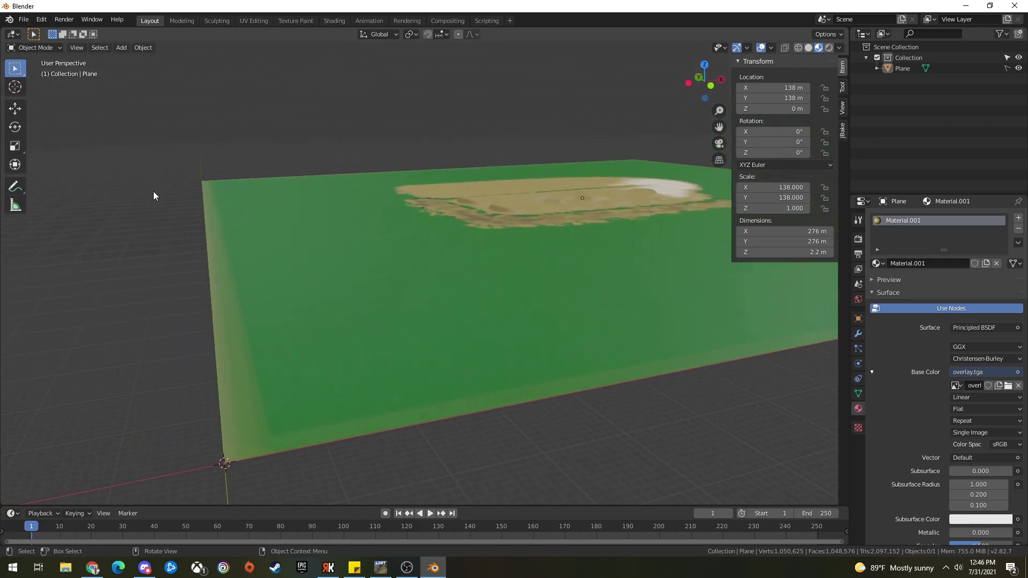
# Step: Import banner_agmx.fbx as FBX from the Agitato's Banners folder inside New Custom Banners on the desktop
pyautogui.click(23, 20)
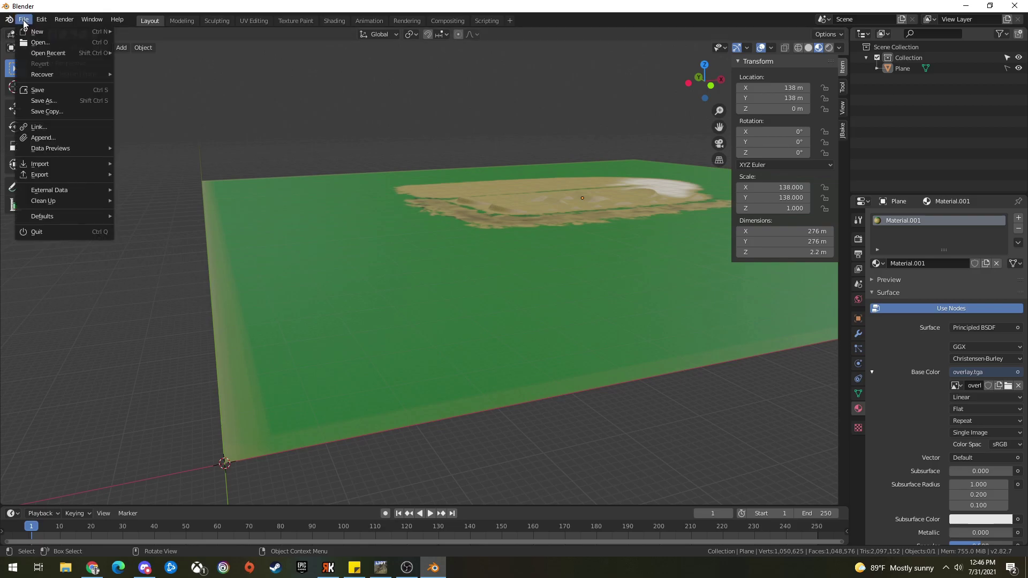
pyautogui.moveTo(62, 163)
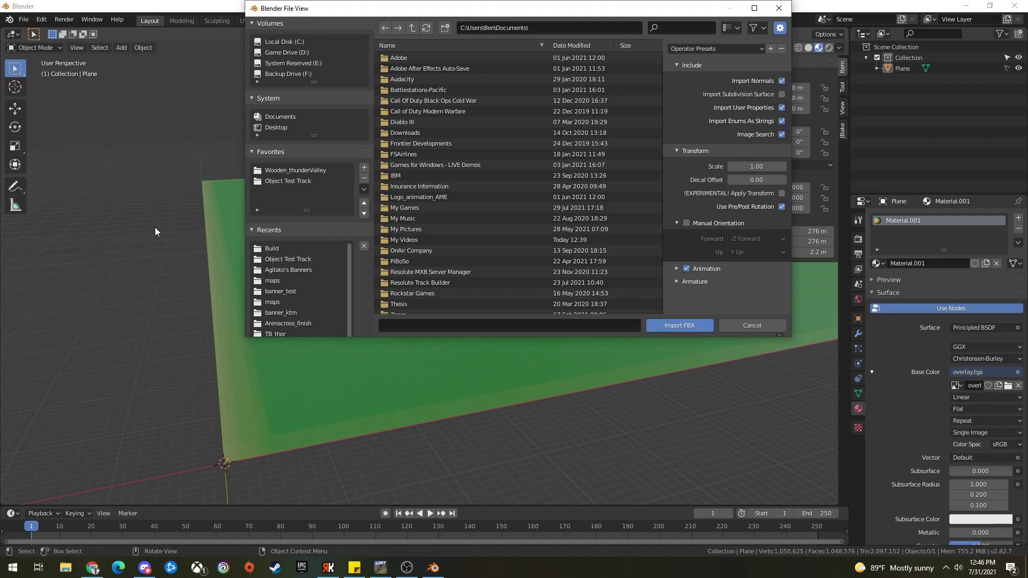
pyautogui.click(284, 130)
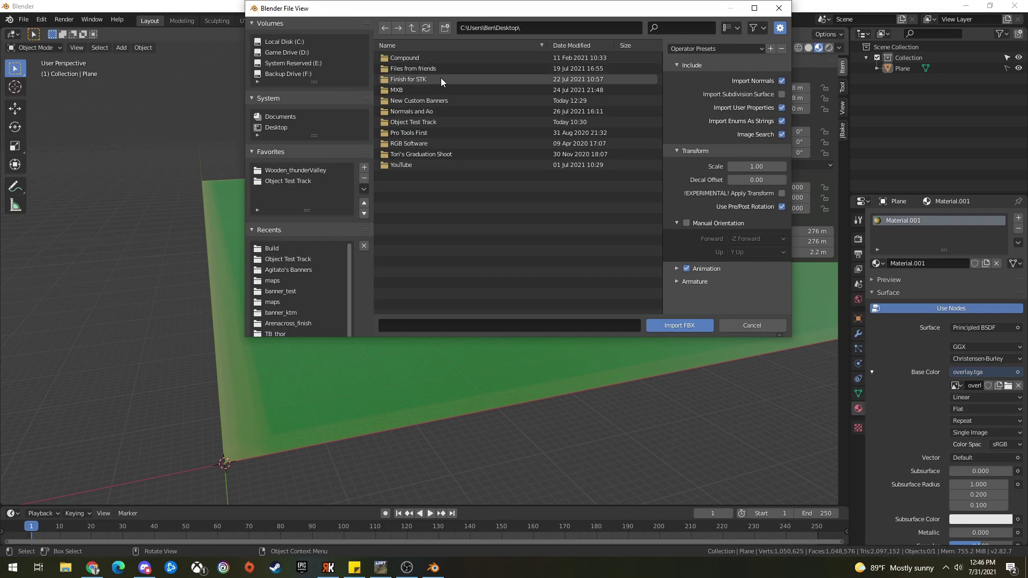
pyautogui.doubleClick(442, 99)
pyautogui.doubleClick(423, 59)
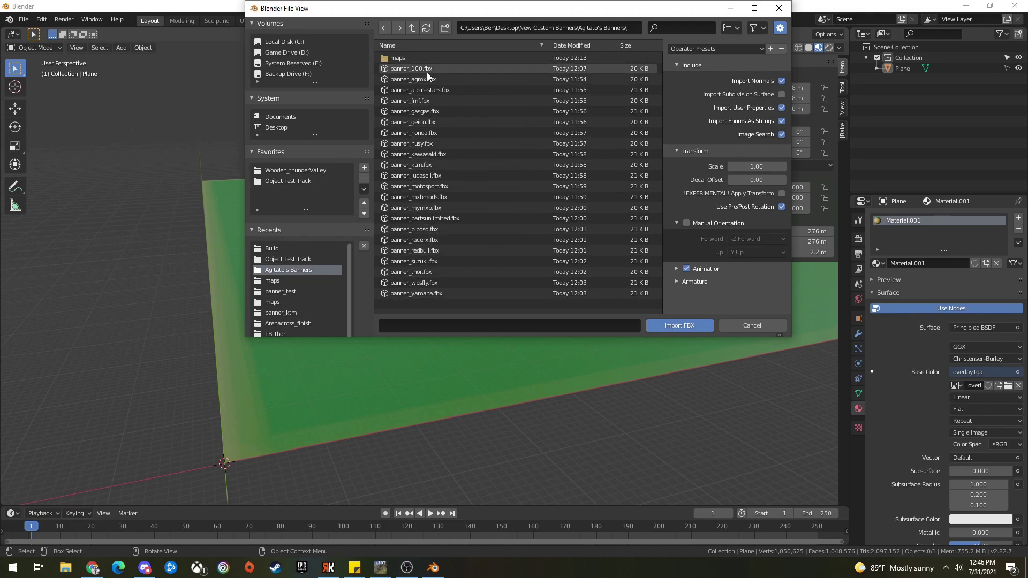
pyautogui.click(445, 77)
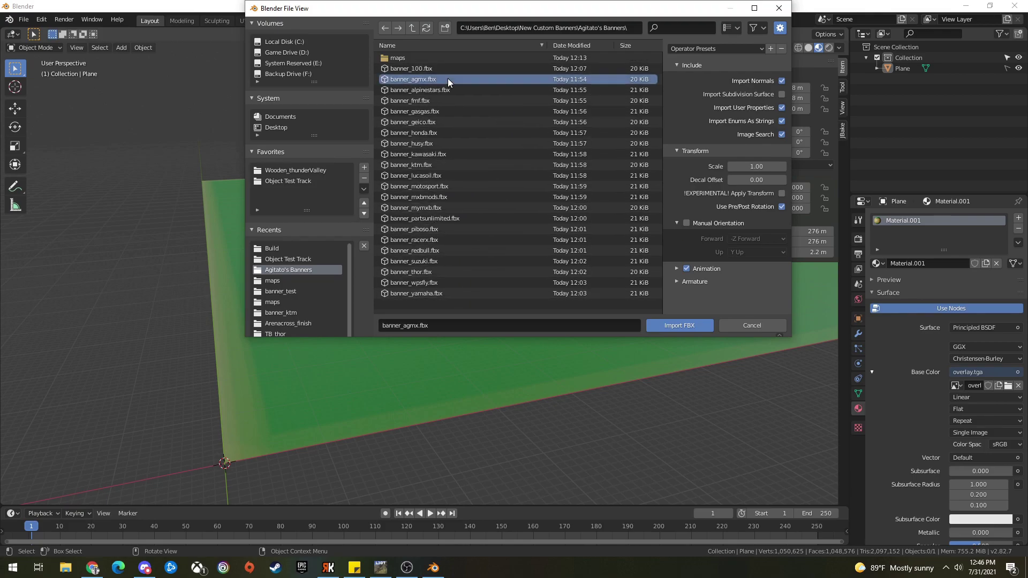
pyautogui.click(675, 324)
# Step: Move the imported banner across the terrain to the inside of the berm, at about X 101.3 m and Y 147.6 m
pyautogui.scroll(3, 558, 313)
pyautogui.moveTo(516, 330); pyautogui.dragTo(349, 371, button='middle')
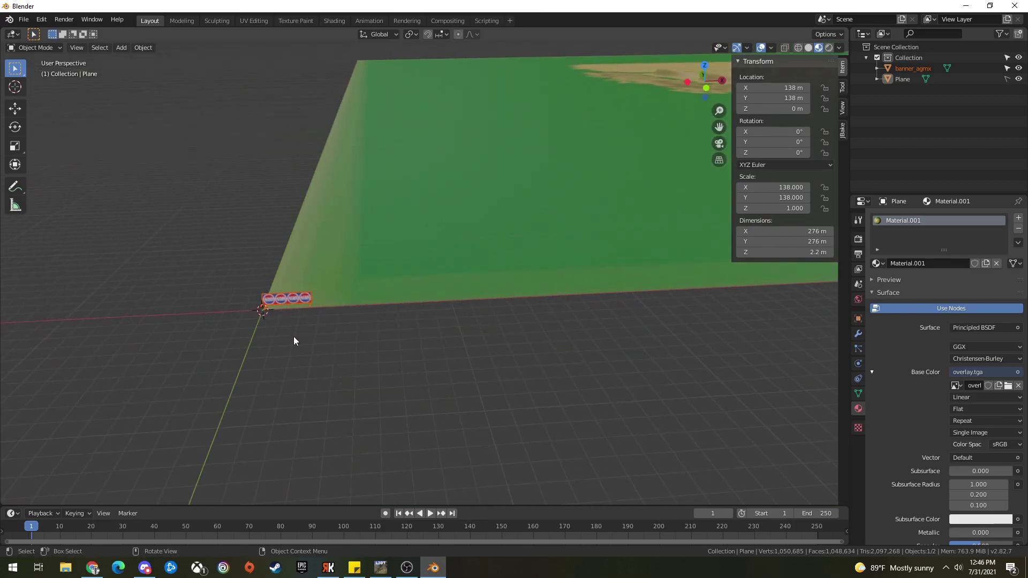
pyautogui.click(913, 68)
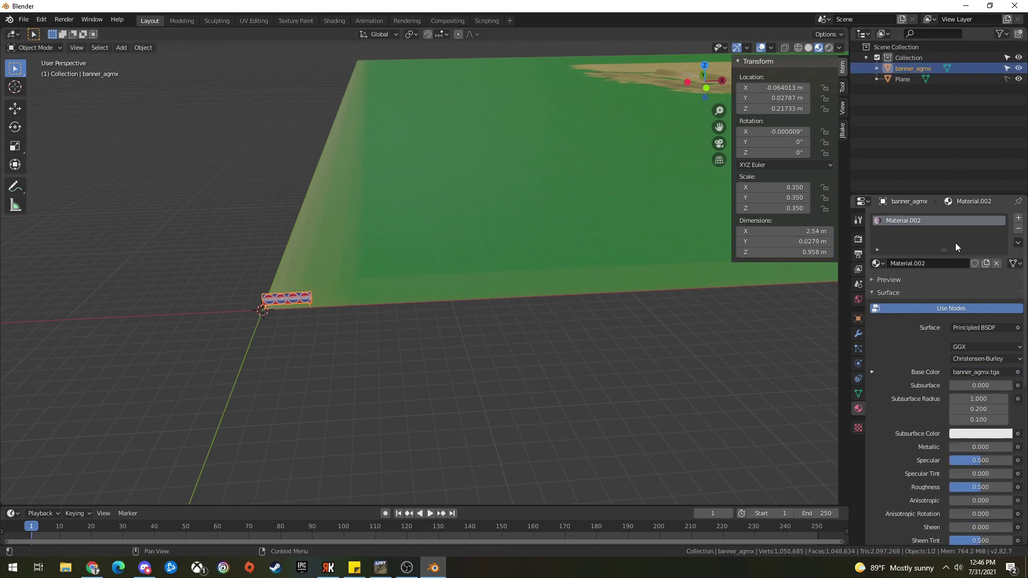
pyautogui.click(15, 108)
pyautogui.moveTo(308, 312); pyautogui.dragTo(668, 158)
pyautogui.moveTo(667, 158); pyautogui.dragTo(324, 156, button='middle')
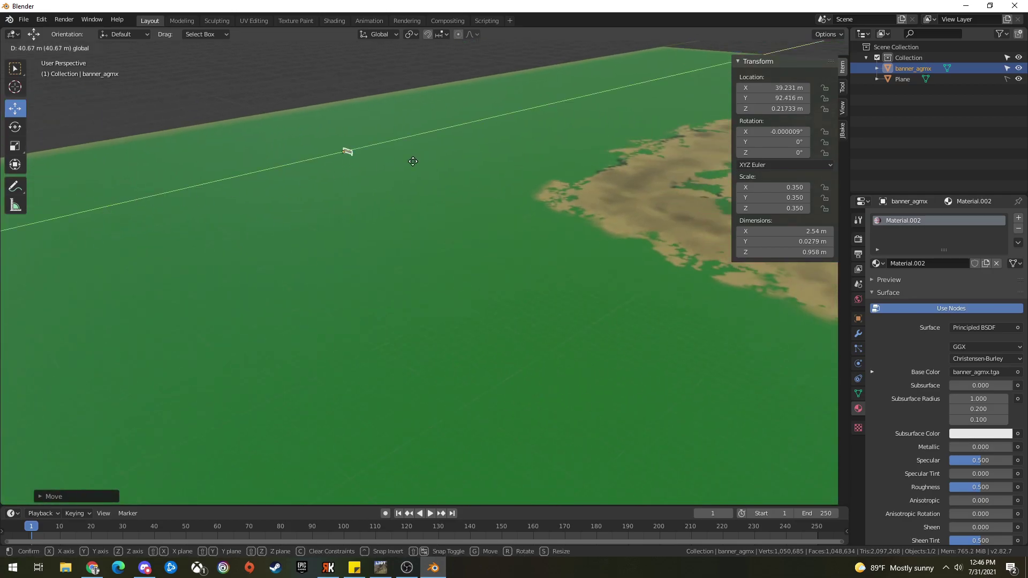
pyautogui.moveTo(323, 156); pyautogui.dragTo(542, 183)
pyautogui.moveTo(541, 184); pyautogui.dragTo(340, 137, button='middle')
pyautogui.moveTo(340, 137); pyautogui.dragTo(597, 233)
pyautogui.moveTo(598, 233); pyautogui.dragTo(428, 241, button='middle')
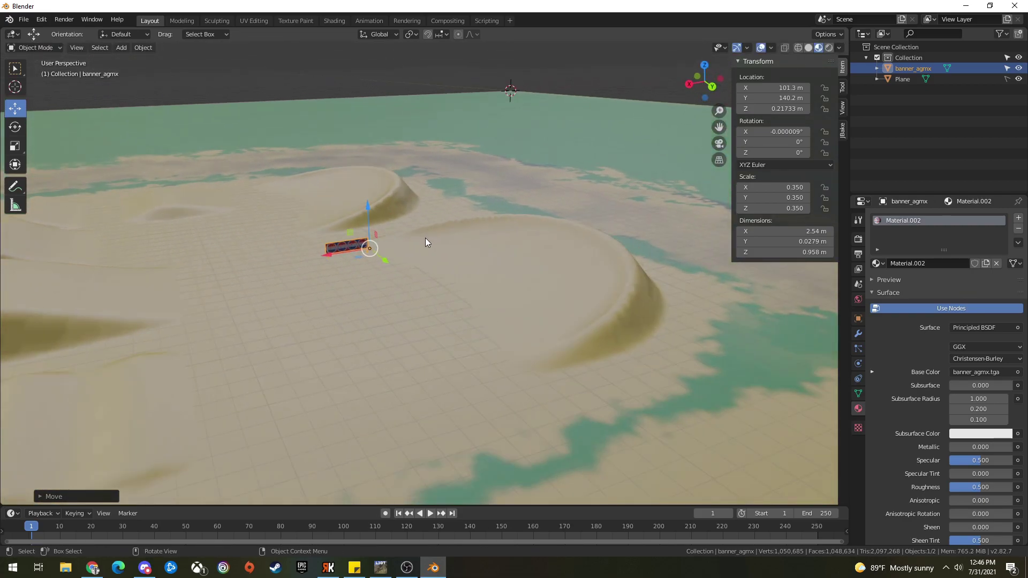
pyautogui.moveTo(385, 260); pyautogui.dragTo(442, 303)
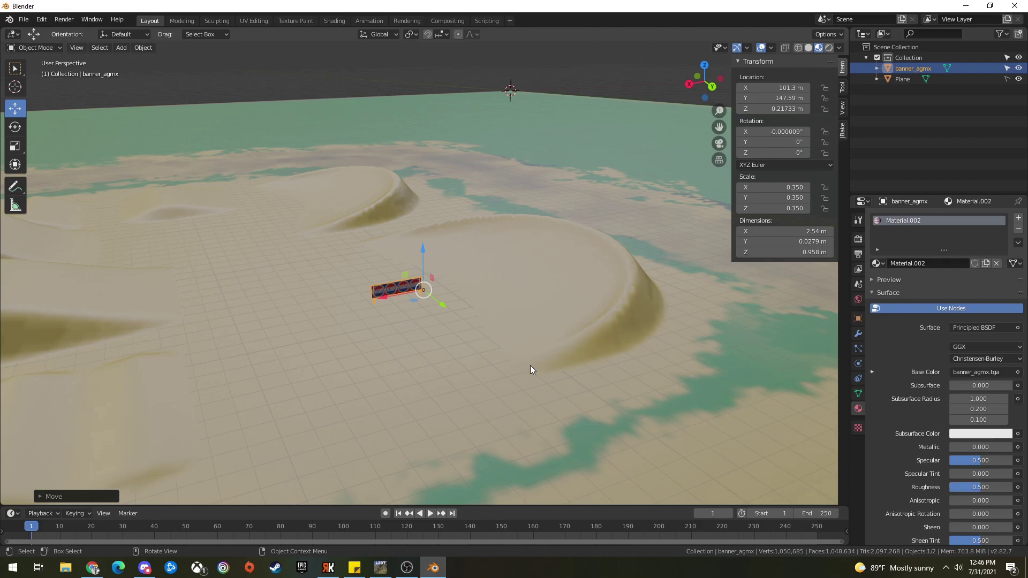
pyautogui.click(417, 305)
pyautogui.click(404, 285)
# Step: Add a Bezier curve to the scene
pyautogui.moveTo(403, 285); pyautogui.dragTo(366, 312, button='middle')
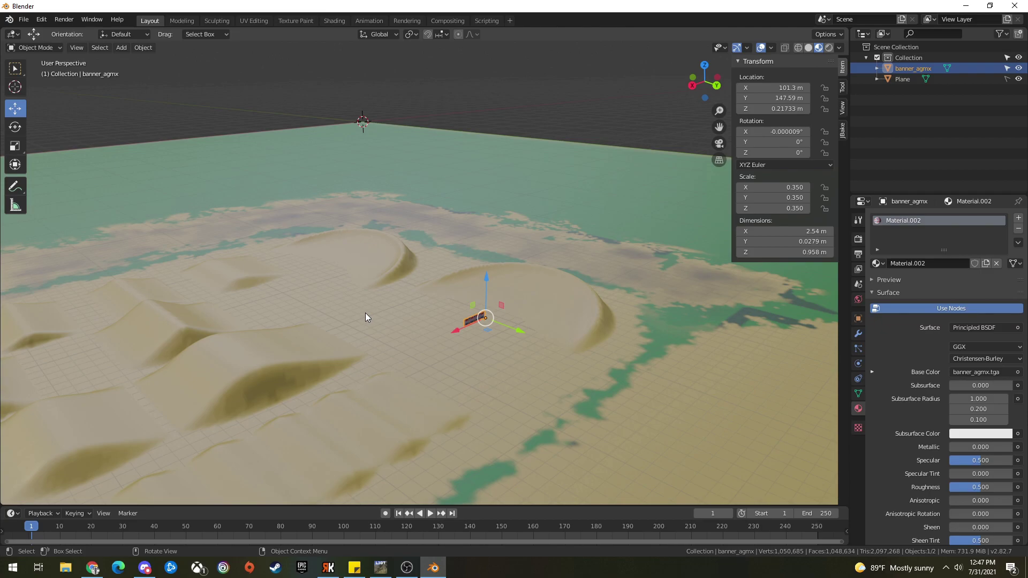
pyautogui.hotkey('shift', 'a')
pyautogui.moveTo(365, 322)
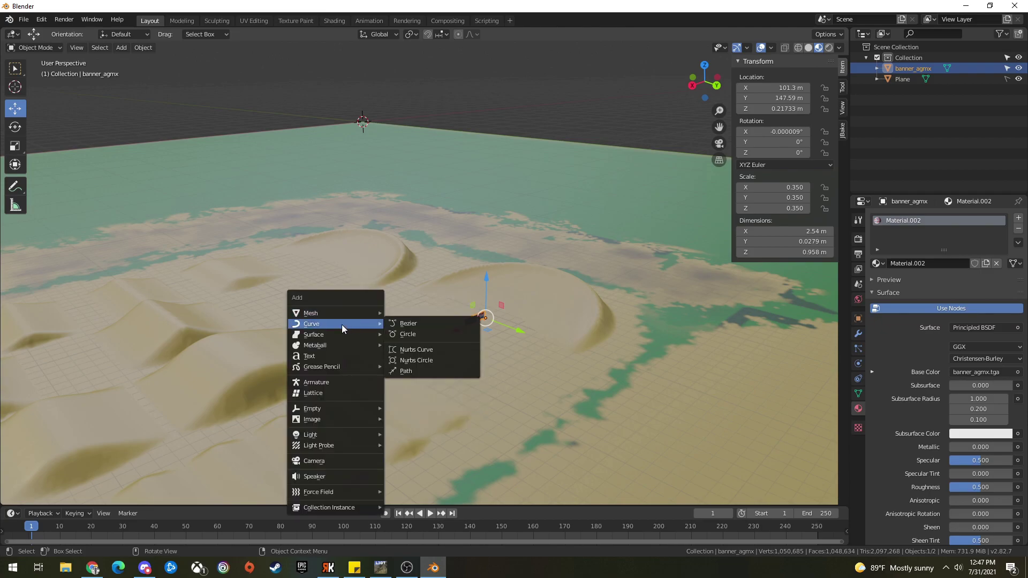
pyautogui.click(419, 324)
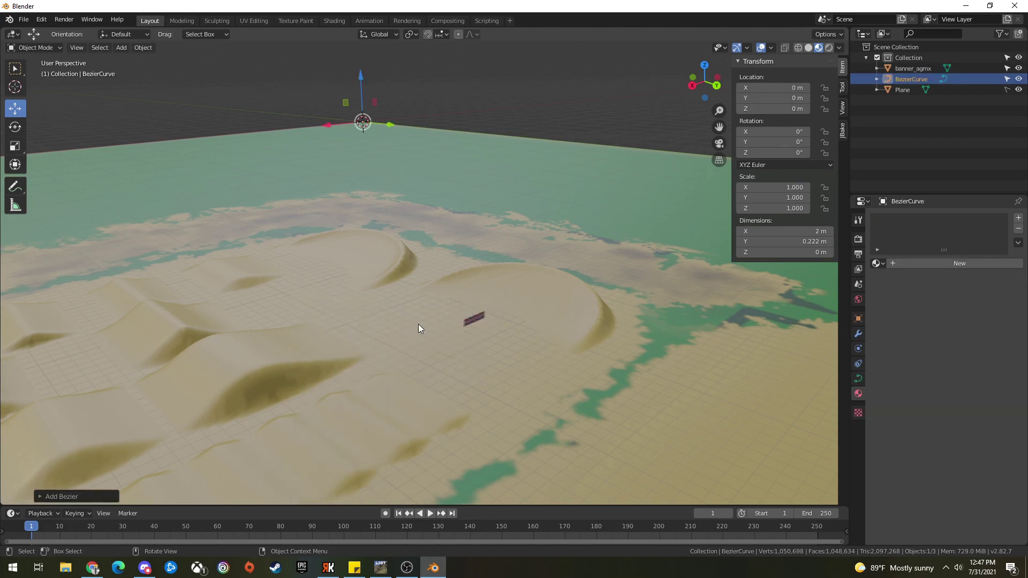
# Step: Create a new collection named curves and move the Bezier curve into it
pyautogui.rightClick(905, 128)
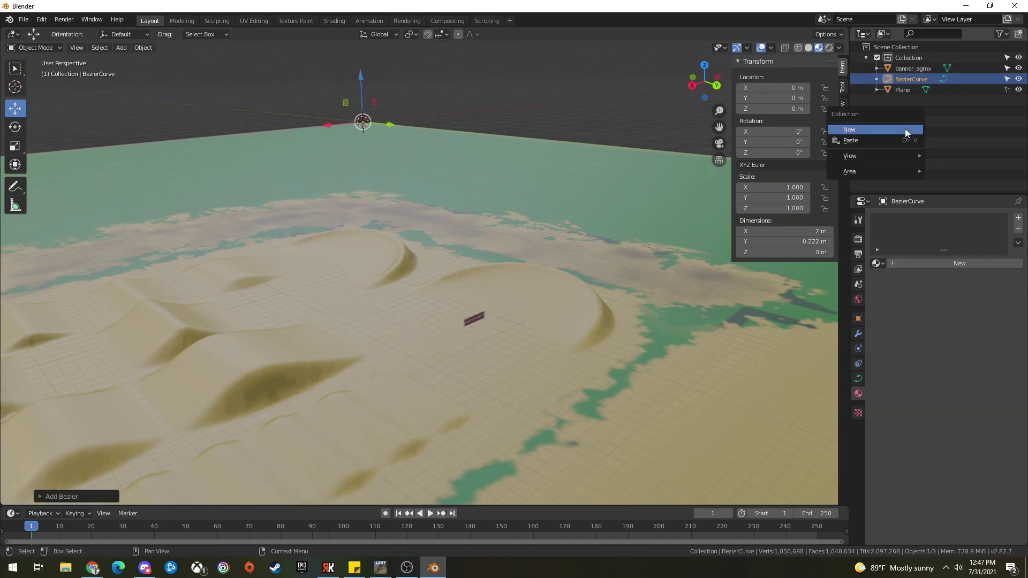
pyautogui.click(904, 130)
pyautogui.doubleClick(910, 100)
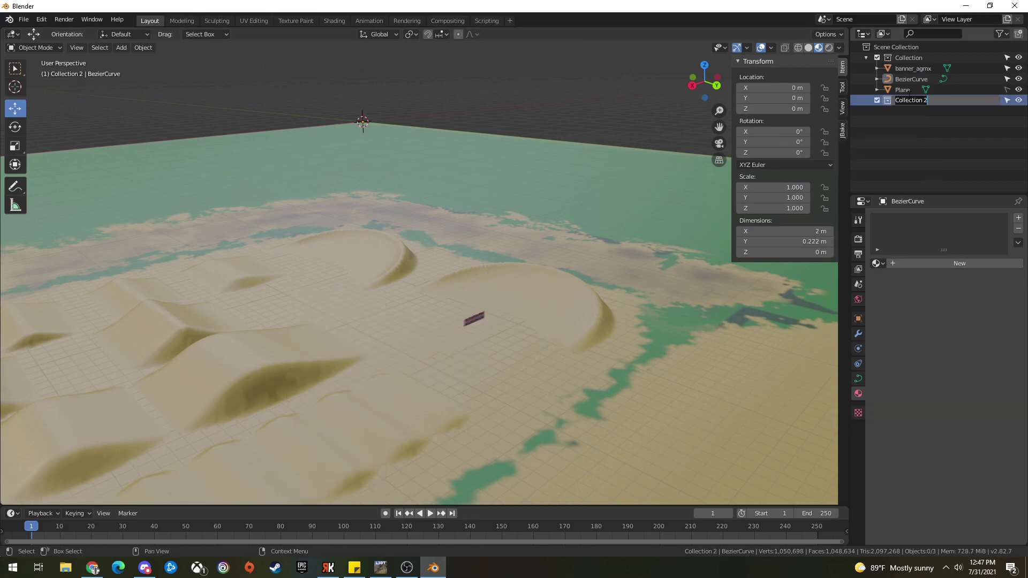
pyautogui.write('curves')
pyautogui.press('Return')
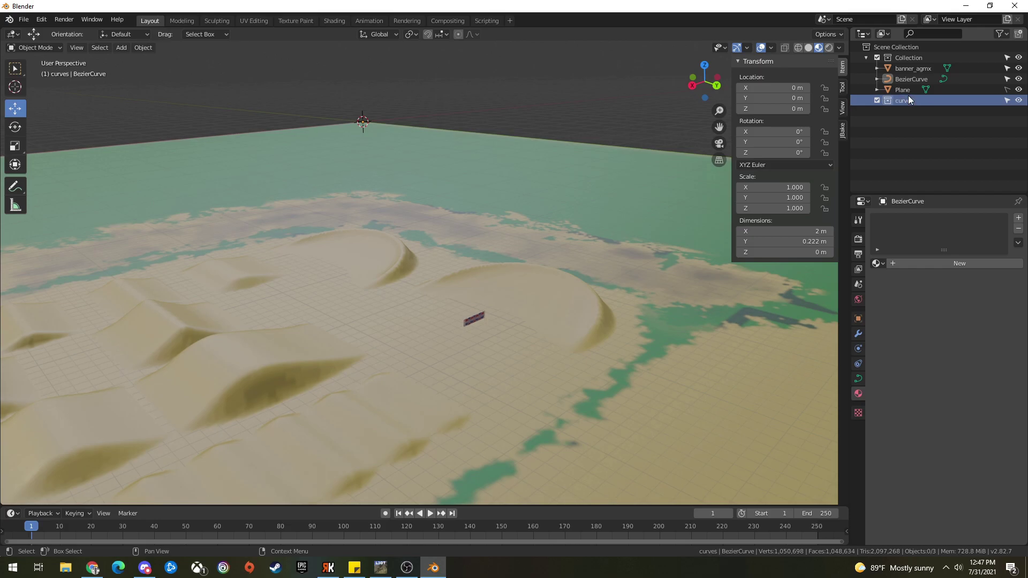
pyautogui.click(911, 78)
pyautogui.moveTo(912, 78); pyautogui.dragTo(913, 104)
# Step: Move the Bezier curve above the berm near the banner, to about X 97.2 m, Y 144.7 m and Z 4.1 m
pyautogui.moveTo(391, 125); pyautogui.dragTo(437, 307)
pyautogui.moveTo(427, 271); pyautogui.dragTo(427, 227)
pyautogui.moveTo(403, 286); pyautogui.dragTo(524, 264)
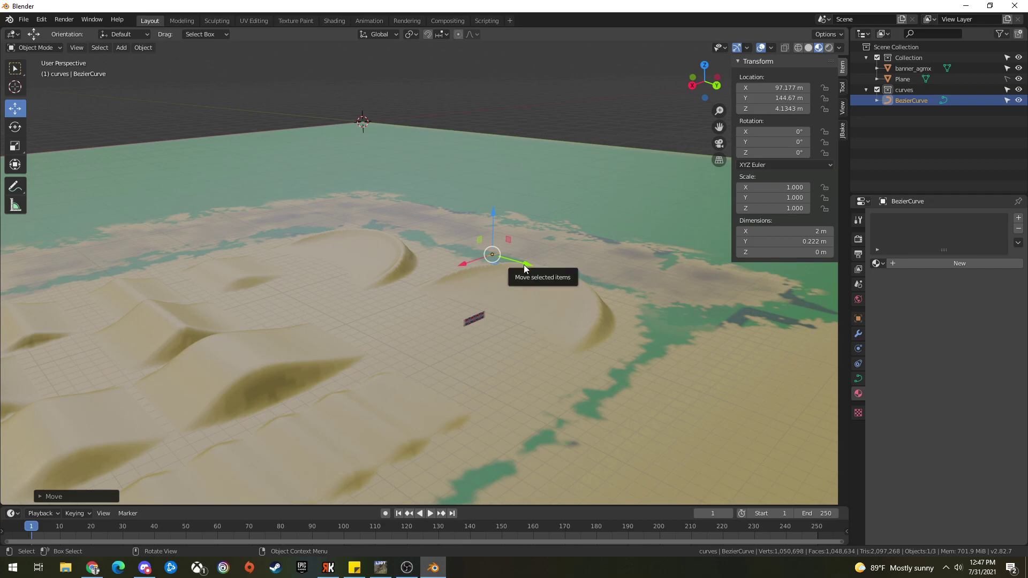
# Step: Edit the curve so its two control points sit at the opposite ends of the berm, and adjust the handles to bow it along the berm
pyautogui.press('KP_7')
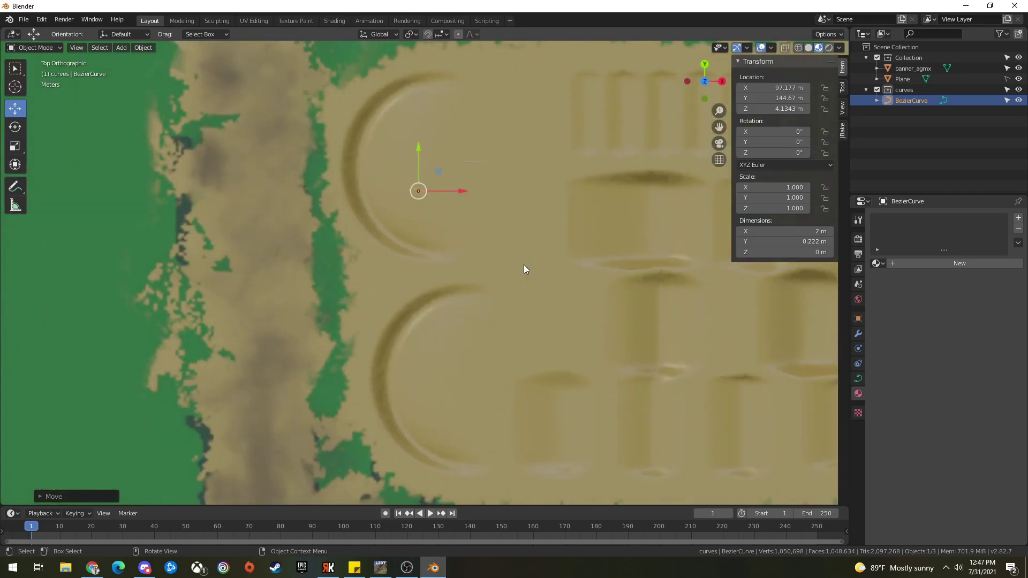
pyautogui.scroll(2, 445, 213)
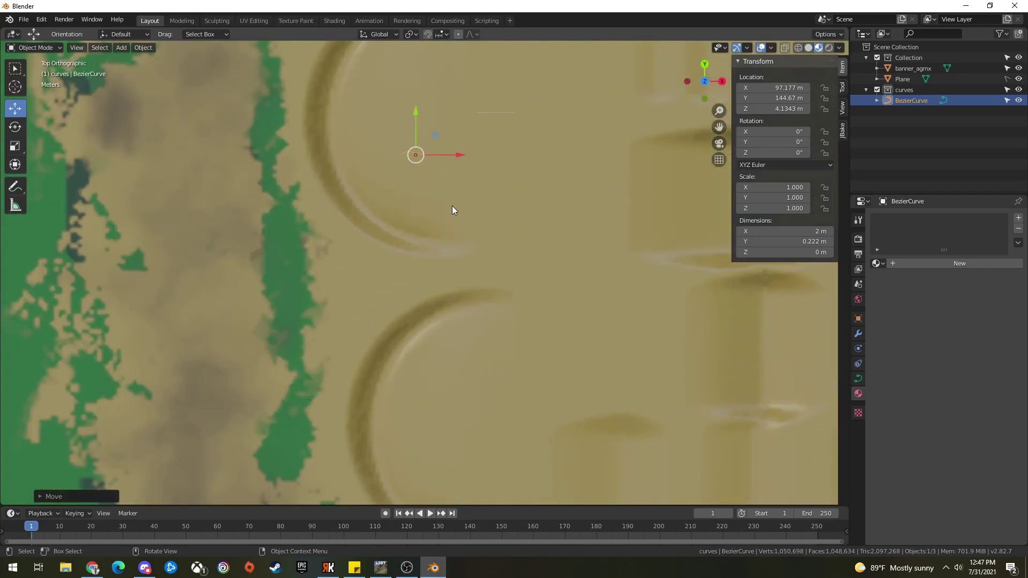
pyautogui.keyDown('shift'); pyautogui.moveTo(451, 200); pyautogui.dragTo(445, 314, button='middle'); pyautogui.keyUp('shift')
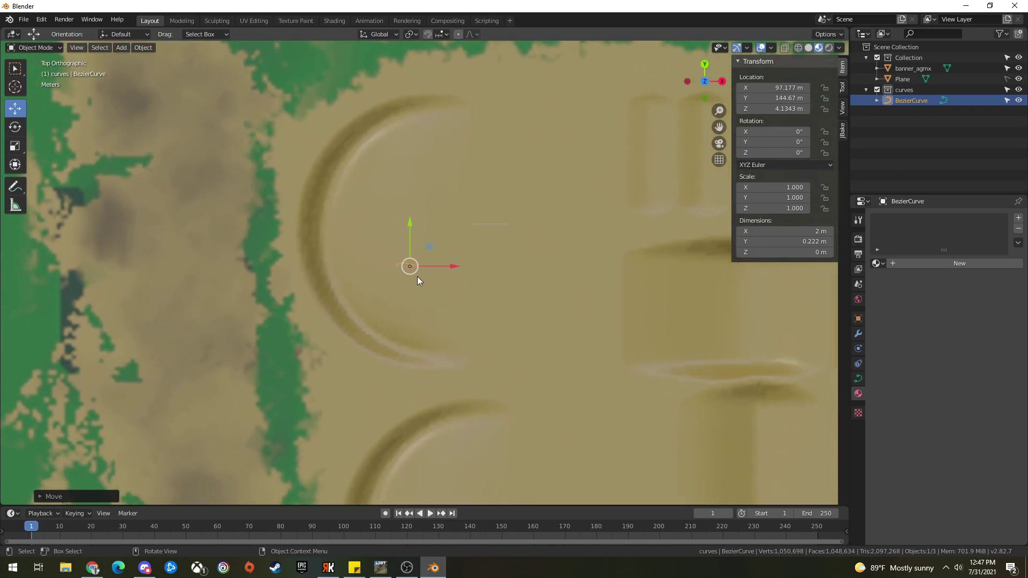
pyautogui.press('Tab')
pyautogui.scroll(1, 403, 272)
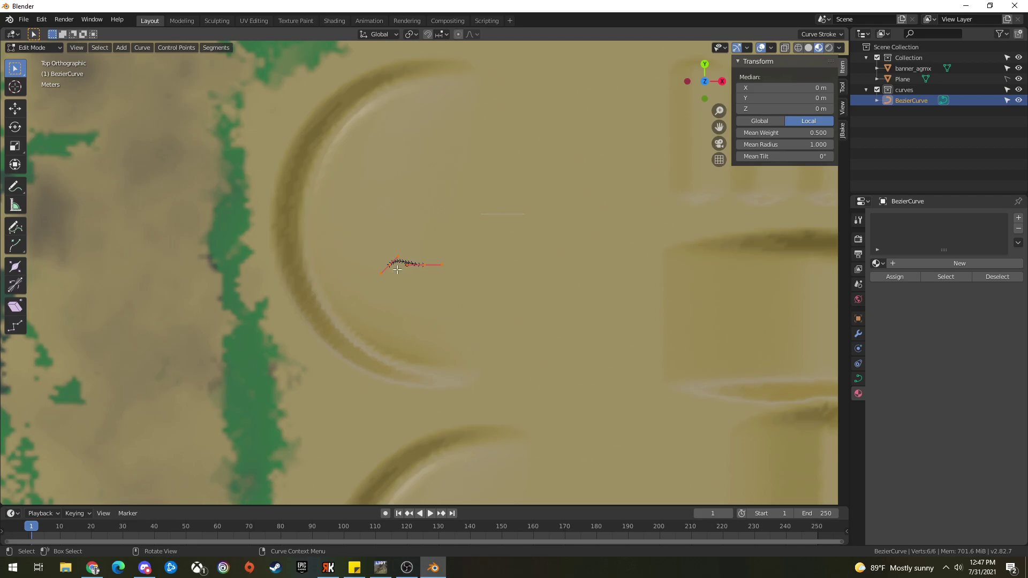
pyautogui.click(389, 263)
pyautogui.moveTo(388, 264); pyautogui.dragTo(389, 379)
pyautogui.click(483, 369)
pyautogui.moveTo(424, 265); pyautogui.dragTo(208, 73)
pyautogui.moveTo(387, 379); pyautogui.dragTo(288, 402)
pyautogui.moveTo(476, 378); pyautogui.dragTo(478, 383)
pyautogui.moveTo(292, 405); pyautogui.dragTo(340, 378)
pyautogui.moveTo(478, 380)
pyautogui.mouseDown()
pyautogui.moveTo(352, 281)
pyautogui.moveTo(318, 219)
pyautogui.moveTo(477, 384)
pyautogui.mouseUp()
pyautogui.moveTo(343, 381); pyautogui.dragTo(349, 384)
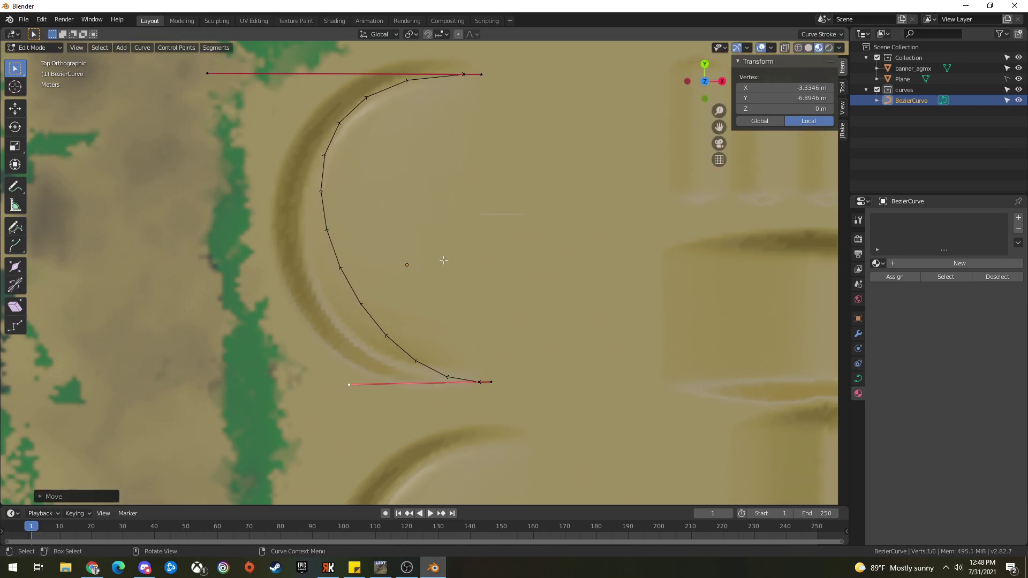
# Step: Move the upper control point to the middle of the berm's inner edge and adjust both points' handles so the curve follows the lower half
pyautogui.moveTo(457, 77); pyautogui.dragTo(303, 215)
pyautogui.moveTo(57, 215); pyautogui.dragTo(294, 284)
pyautogui.click(306, 214)
pyautogui.moveTo(306, 214); pyautogui.dragTo(301, 219)
pyautogui.moveTo(286, 285); pyautogui.dragTo(303, 288)
pyautogui.moveTo(479, 382); pyautogui.dragTo(471, 381)
pyautogui.moveTo(341, 384); pyautogui.dragTo(353, 375)
pyautogui.moveTo(303, 289); pyautogui.dragTo(302, 290)
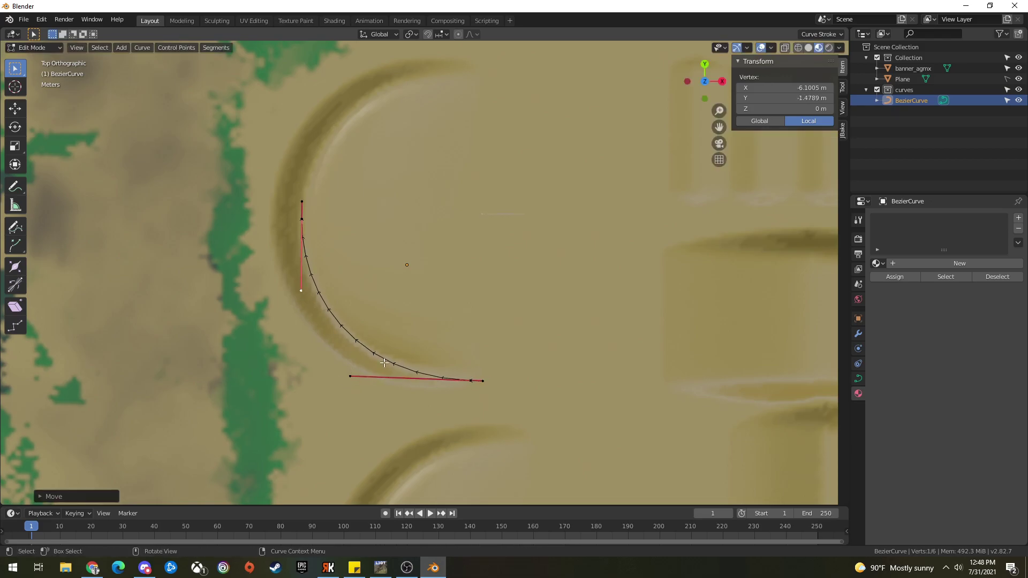
# Step: Extrude a new control point from the berm's midpoint to its upper end and swing its handle so the segment arcs along the berm
pyautogui.click(303, 219)
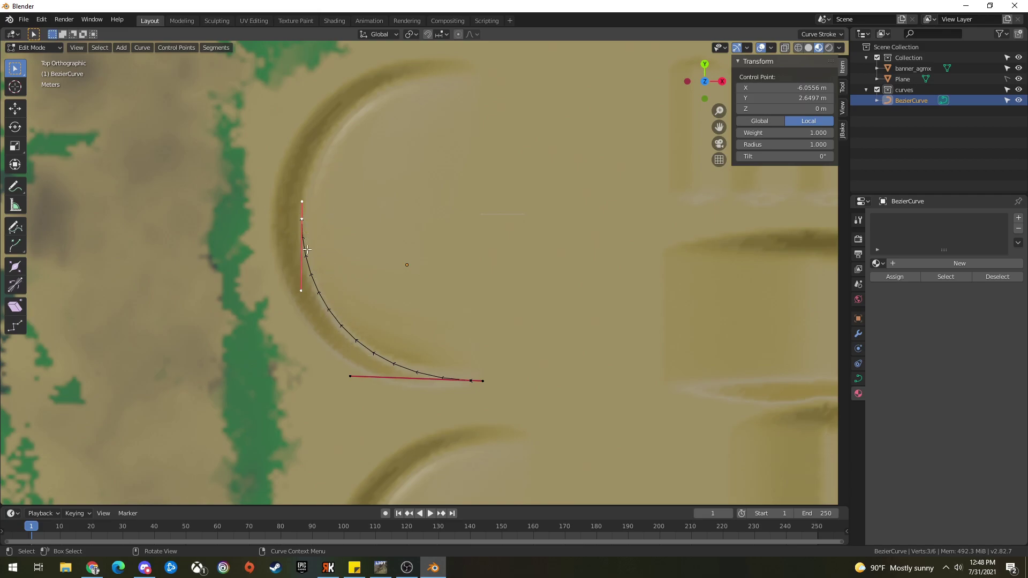
pyautogui.press('e')
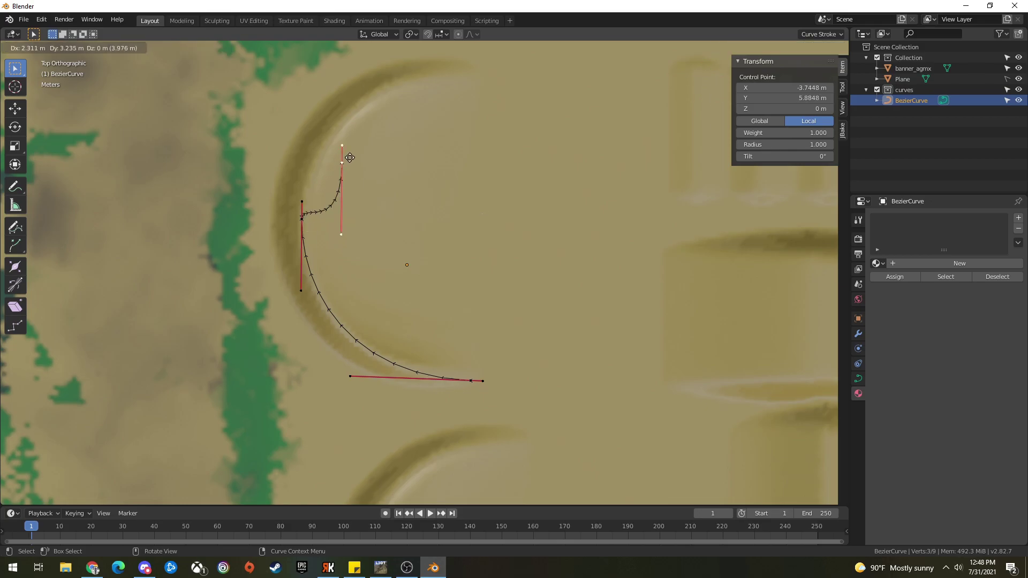
pyautogui.click(482, 73)
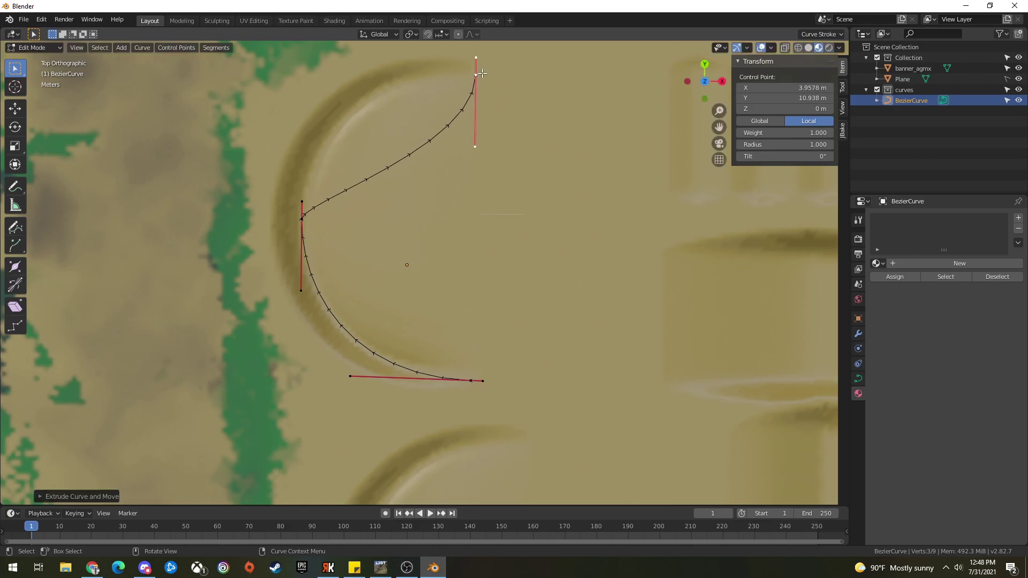
pyautogui.click(477, 147)
pyautogui.press('g')
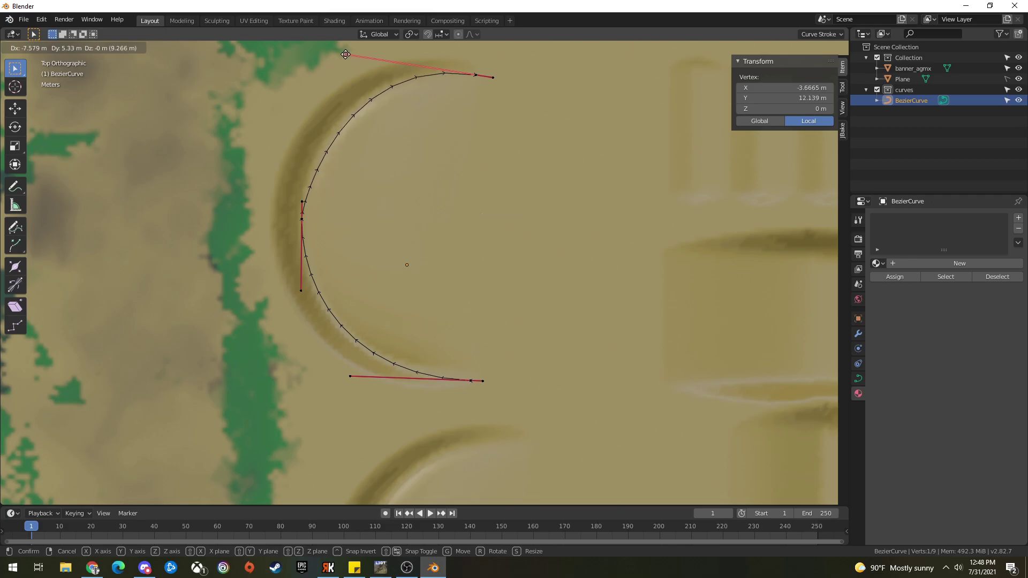
pyautogui.click(344, 55)
# Step: Fine-tune the upper end point and level its handle so the curve matches the berm's inner edge
pyautogui.click(476, 74)
pyautogui.press('g')
pyautogui.click(396, 69)
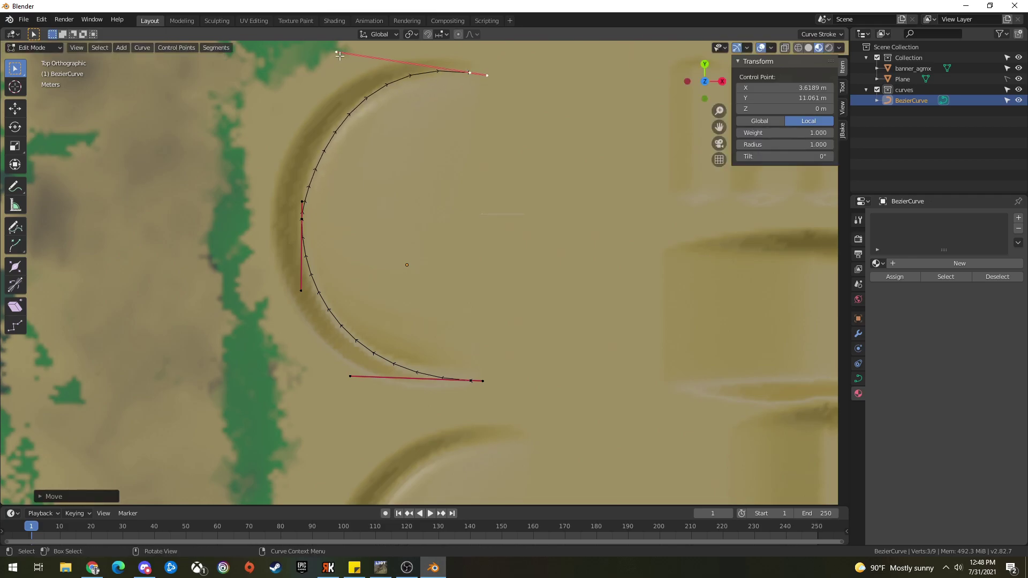
pyautogui.click(338, 55)
pyautogui.press('g')
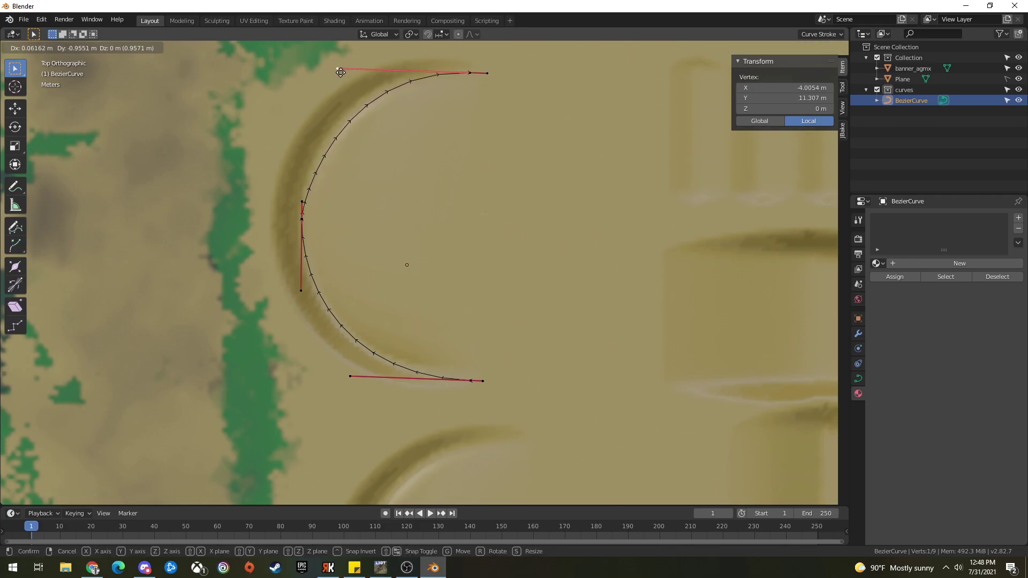
pyautogui.click(338, 70)
pyautogui.click(465, 72)
pyautogui.press('g')
pyautogui.click(464, 68)
pyautogui.click(327, 64)
pyautogui.press('g')
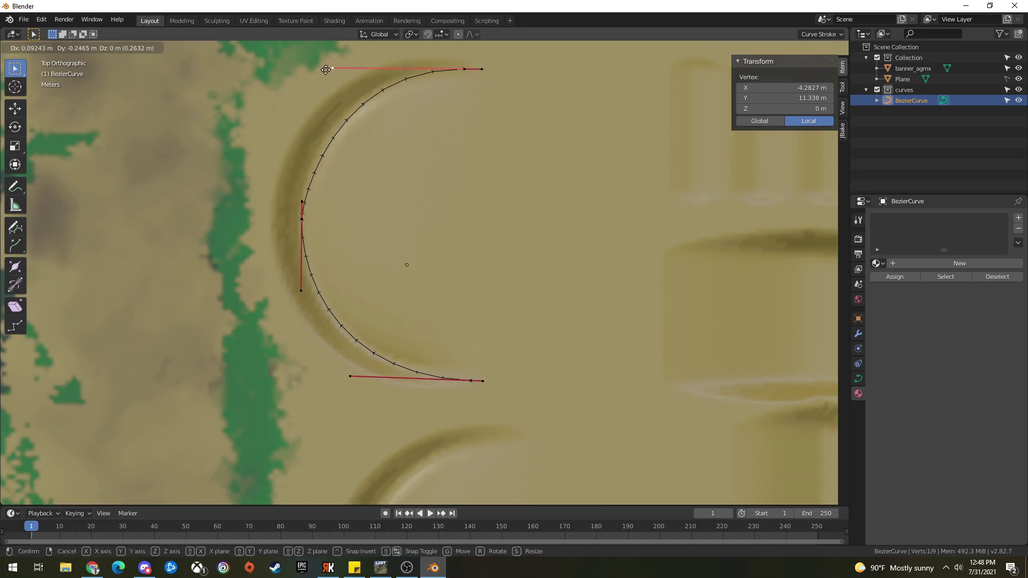
pyautogui.click(322, 71)
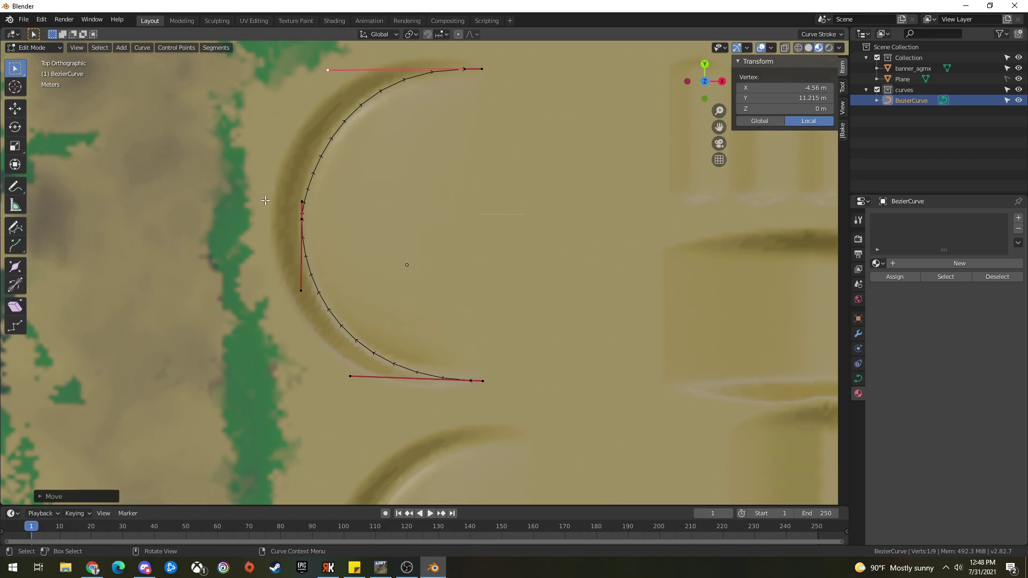
# Step: Select all of the curve's control points and subdivide its segments three times
pyautogui.moveTo(492, 237); pyautogui.dragTo(589, 219, button='middle')
pyautogui.press('a')
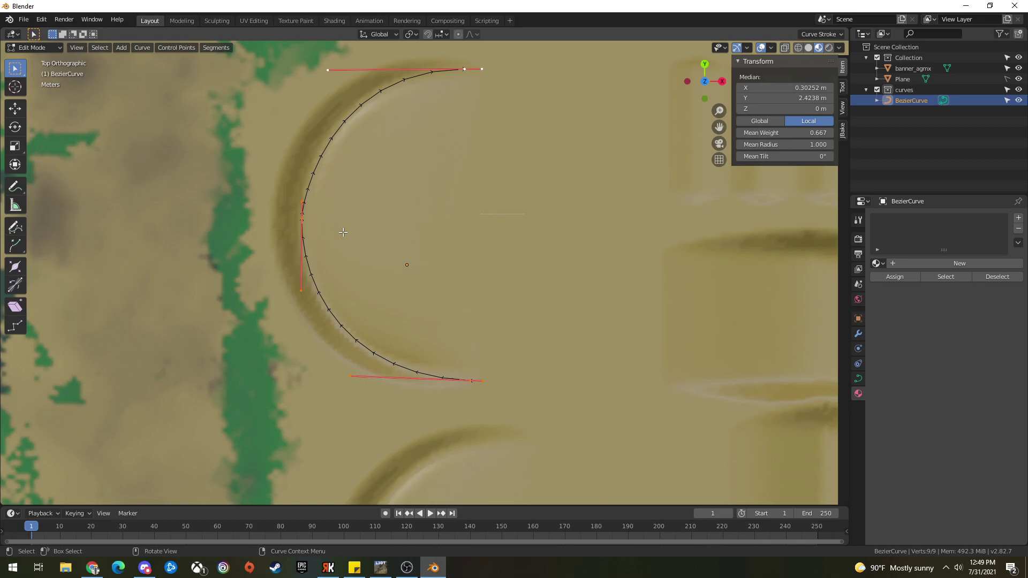
pyautogui.rightClick(343, 232)
pyautogui.click(345, 231)
pyautogui.rightClick(345, 230)
pyautogui.click(346, 230)
pyautogui.rightClick(345, 230)
pyautogui.click(345, 230)
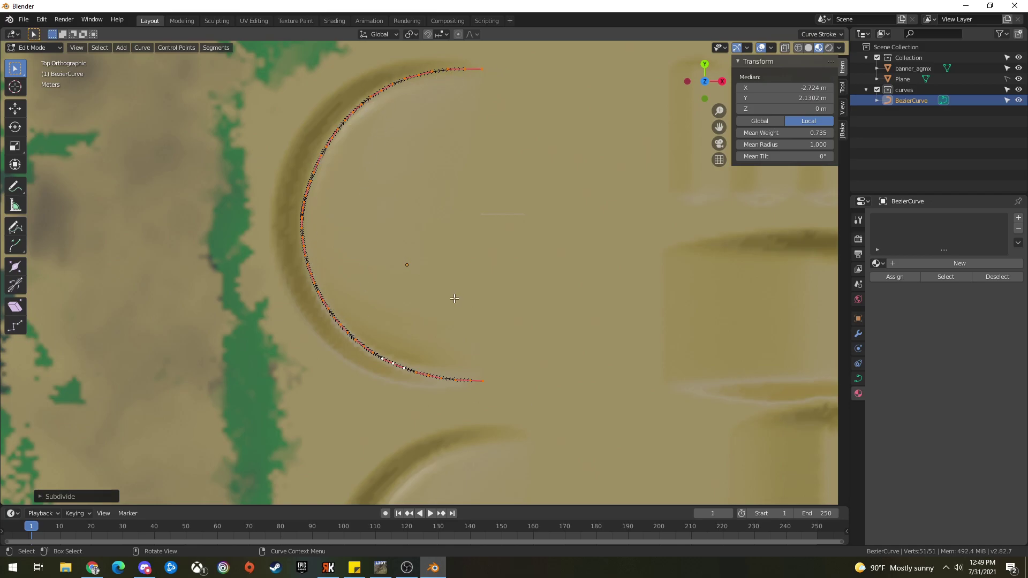
# Step: Add a Shrinkwrap modifier to the Bezier curve in Object Mode, with Plane as its target
pyautogui.press('Tab')
pyautogui.moveTo(403, 331); pyautogui.dragTo(374, 254, button='middle')
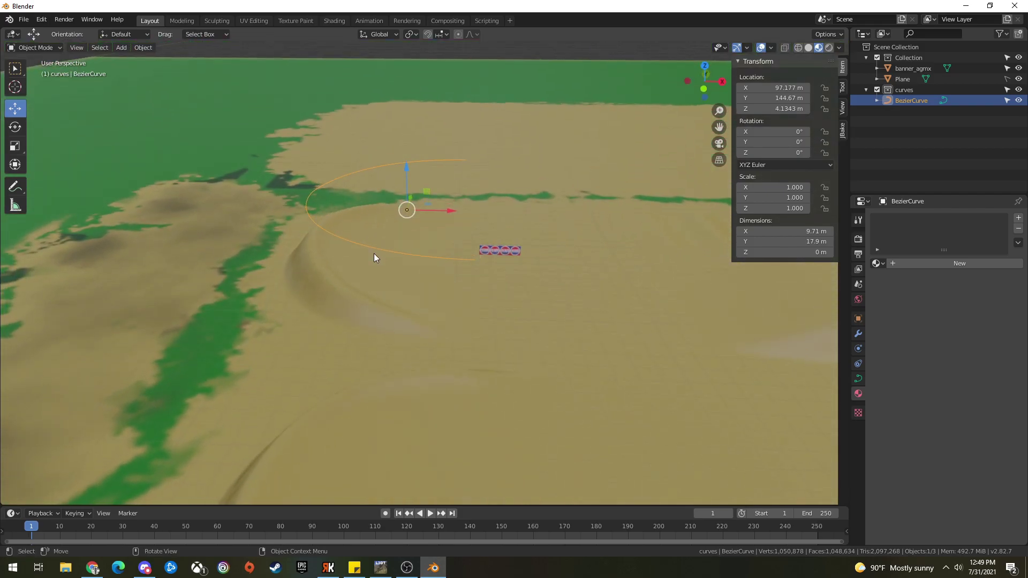
pyautogui.click(858, 333)
pyautogui.click(917, 219)
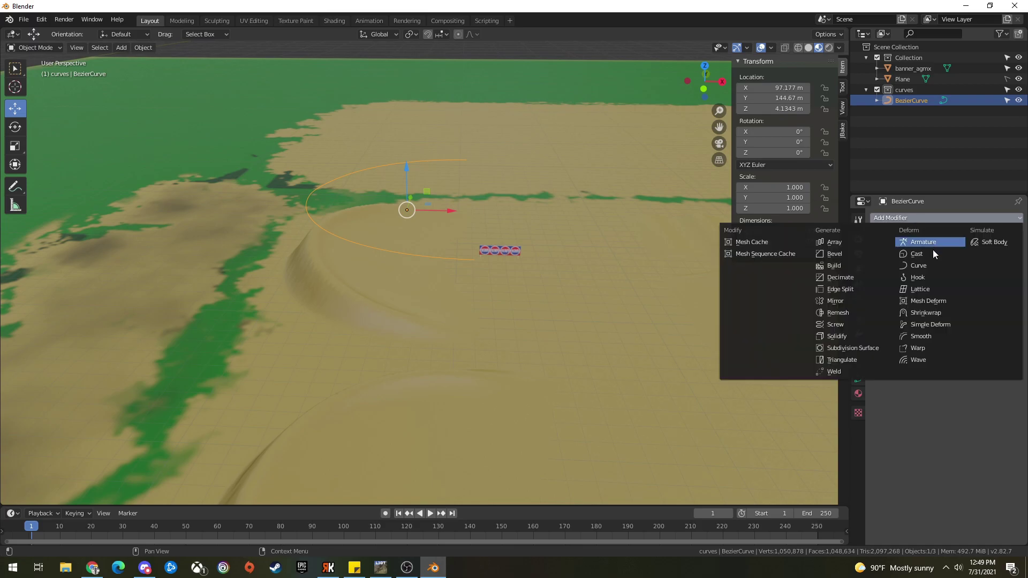
pyautogui.click(928, 314)
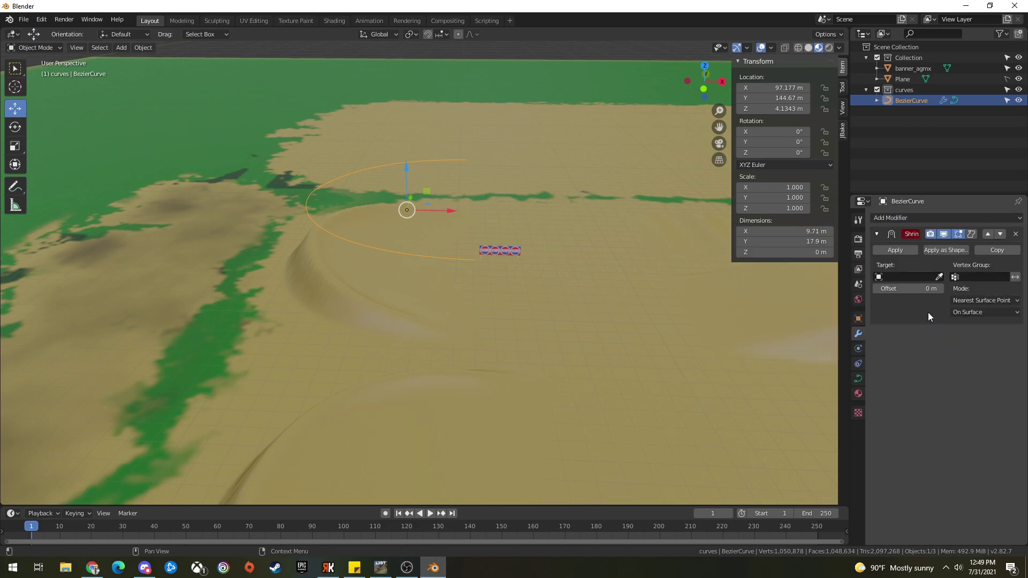
pyautogui.click(885, 277)
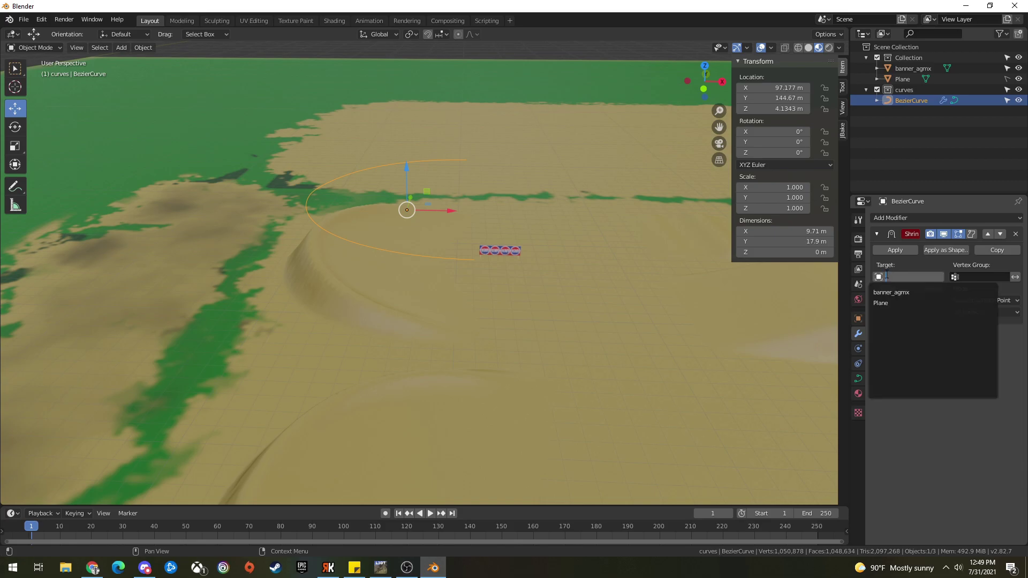
pyautogui.click(889, 304)
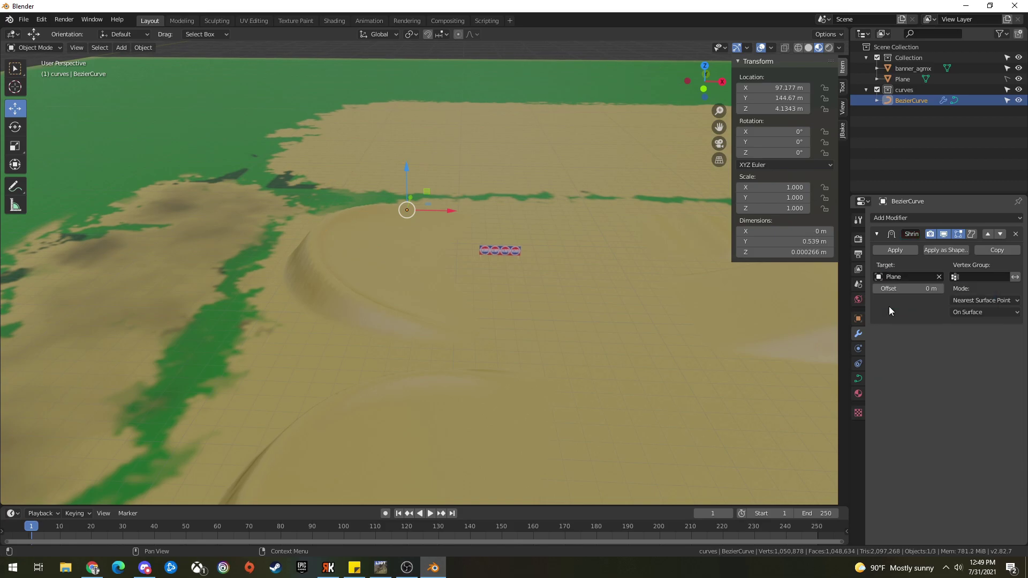
# Step: Set the Shrinkwrap modifier's mode to Project along the Z axis so the curve drops onto the berm
pyautogui.click(973, 300)
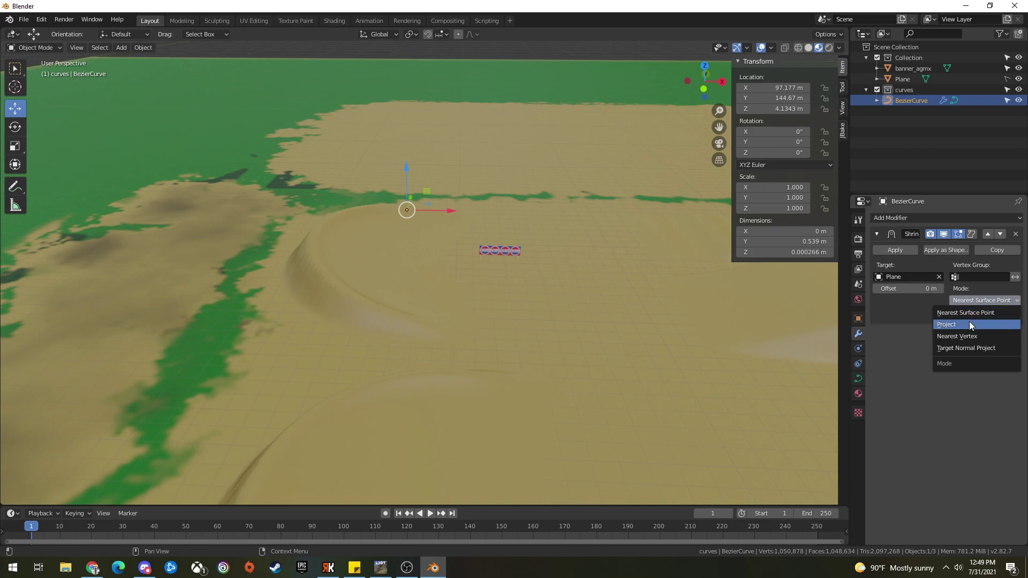
pyautogui.click(970, 324)
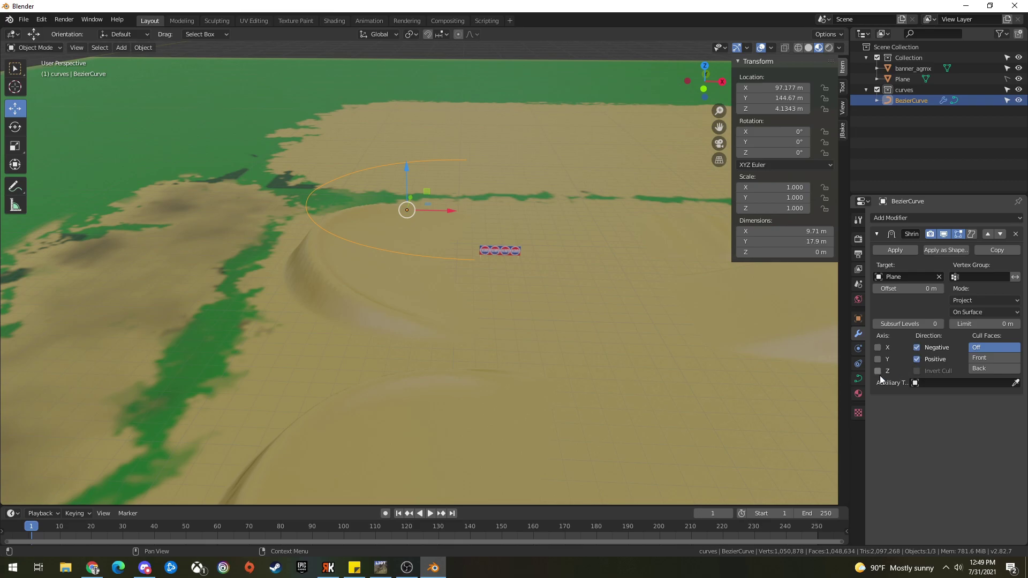
pyautogui.moveTo(471, 304); pyautogui.dragTo(305, 294, button='middle')
pyautogui.moveTo(387, 304); pyautogui.dragTo(329, 309, button='middle')
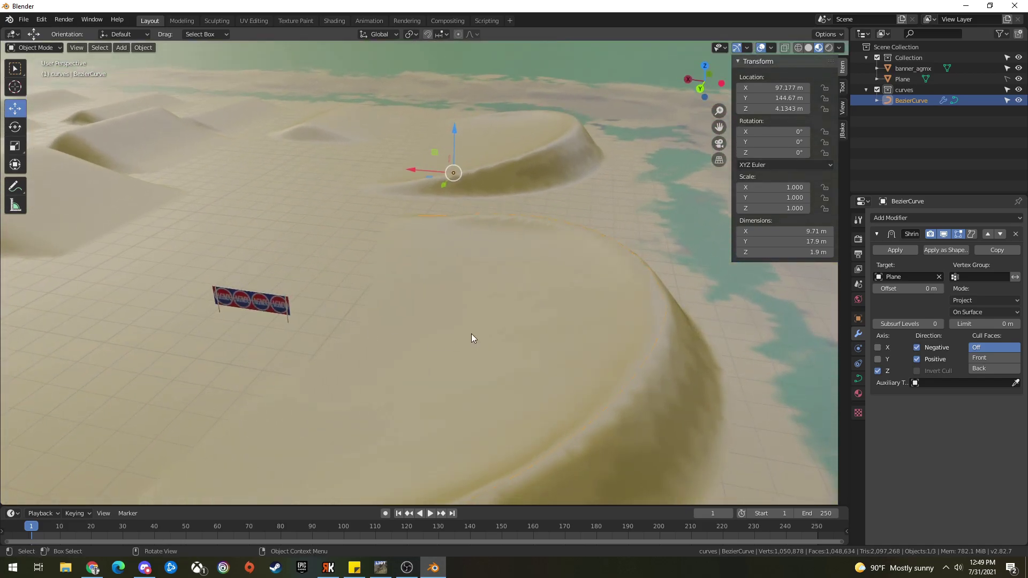
pyautogui.moveTo(452, 337); pyautogui.dragTo(439, 332, button='middle')
# Step: Apply the Shrinkwrap modifier to the Bezier curve
pyautogui.press('Tab')
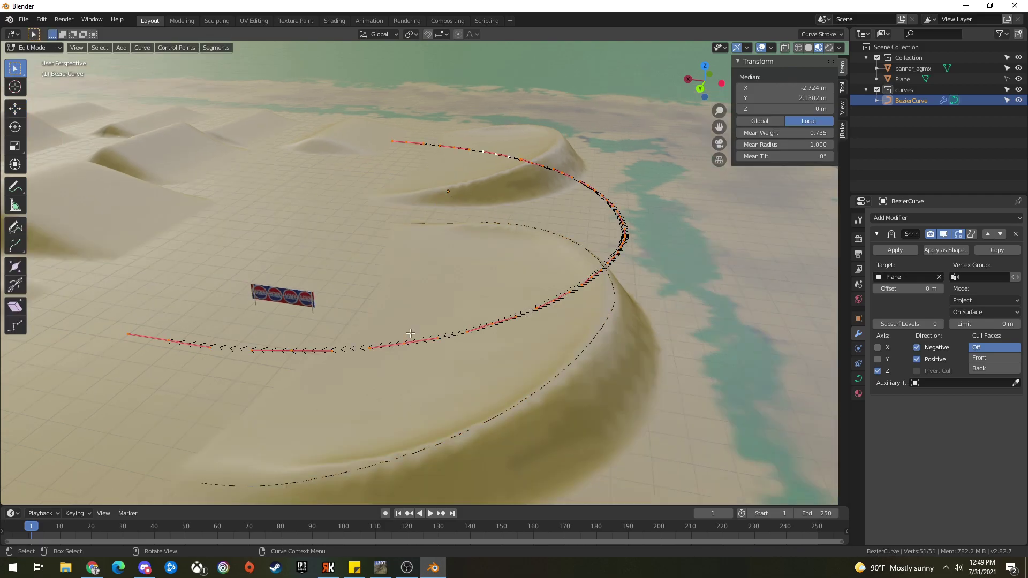
pyautogui.click(894, 250)
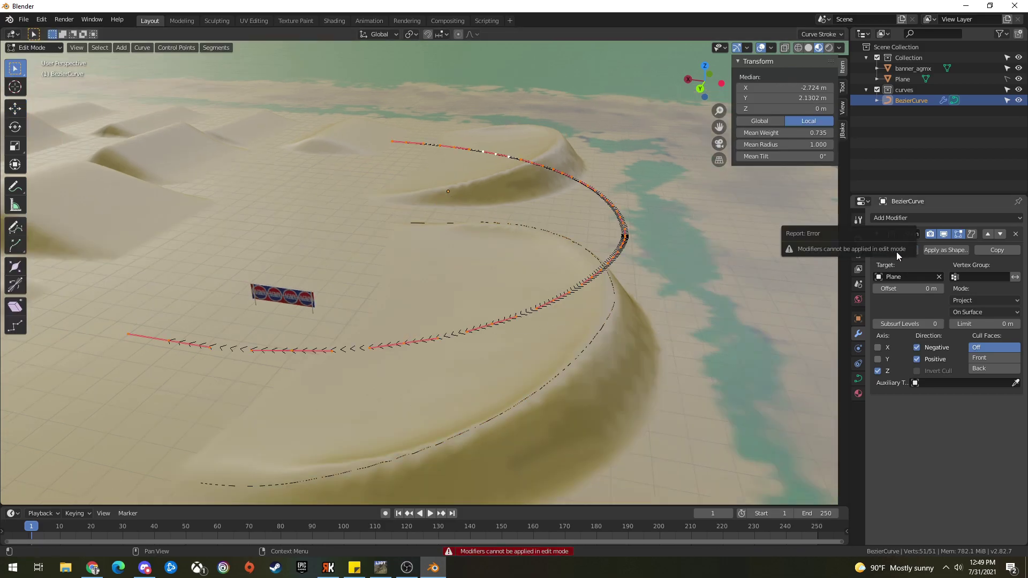
pyautogui.press('Tab')
pyautogui.moveTo(431, 338); pyautogui.dragTo(576, 294, button='middle')
pyautogui.click(899, 249)
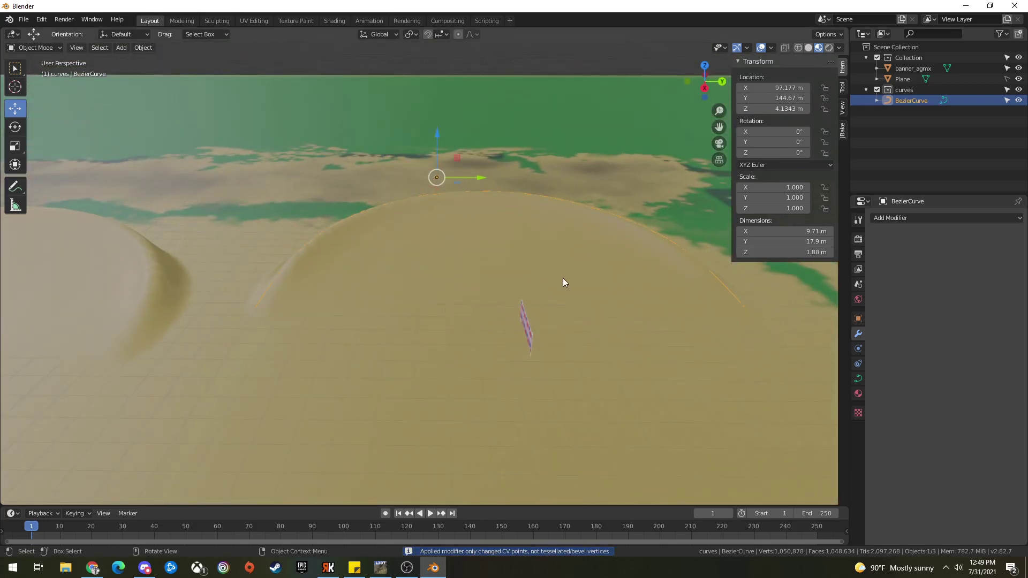
# Step: Move the AGMX banner along Y to about 138.76 m, near one end of the curve
pyautogui.click(521, 325)
pyautogui.press('g')
pyautogui.press('y')
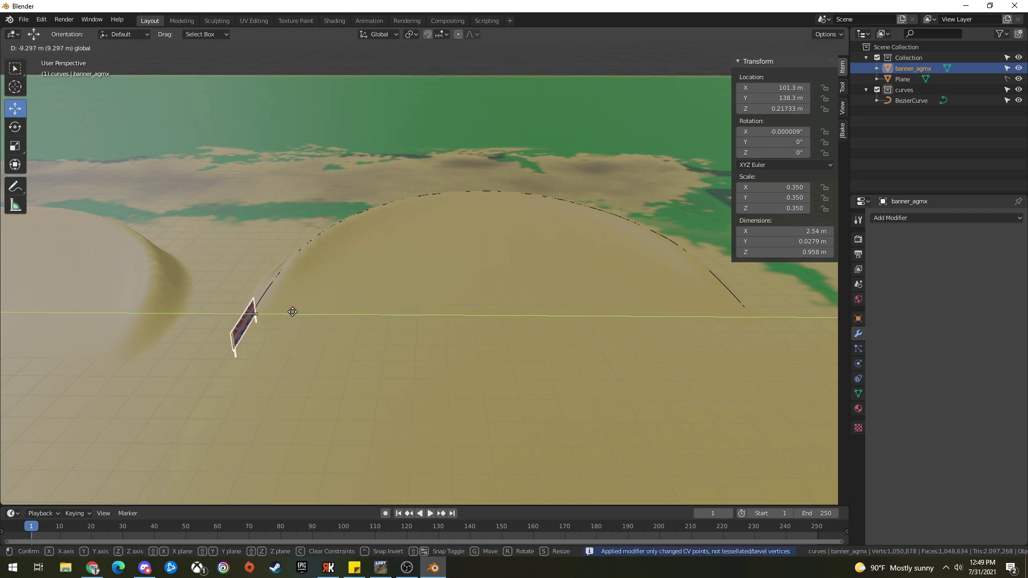
pyautogui.click(272, 336)
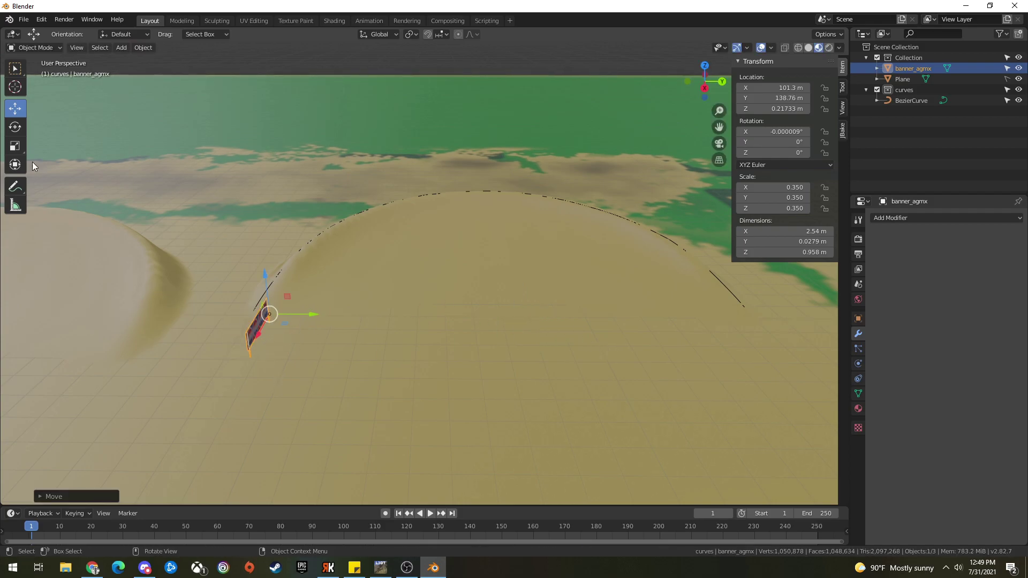
# Step: Rotate the banner about Z to 182° and move it along X to about 103.08 m, off the curve's end
pyautogui.click(15, 127)
pyautogui.moveTo(257, 335); pyautogui.dragTo(294, 293)
pyautogui.click(15, 108)
pyautogui.moveTo(246, 319); pyautogui.dragTo(388, 356)
pyautogui.moveTo(387, 356); pyautogui.dragTo(340, 355, button='middle')
pyautogui.moveTo(216, 304); pyautogui.dragTo(202, 311)
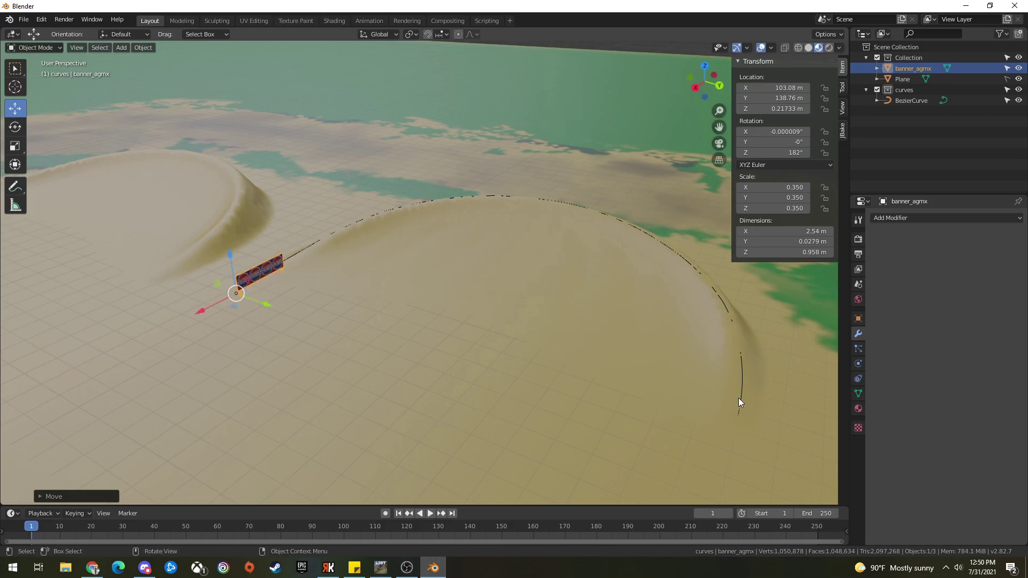
# Step: Add an Array modifier and a Curve modifier to the banner
pyautogui.click(907, 217)
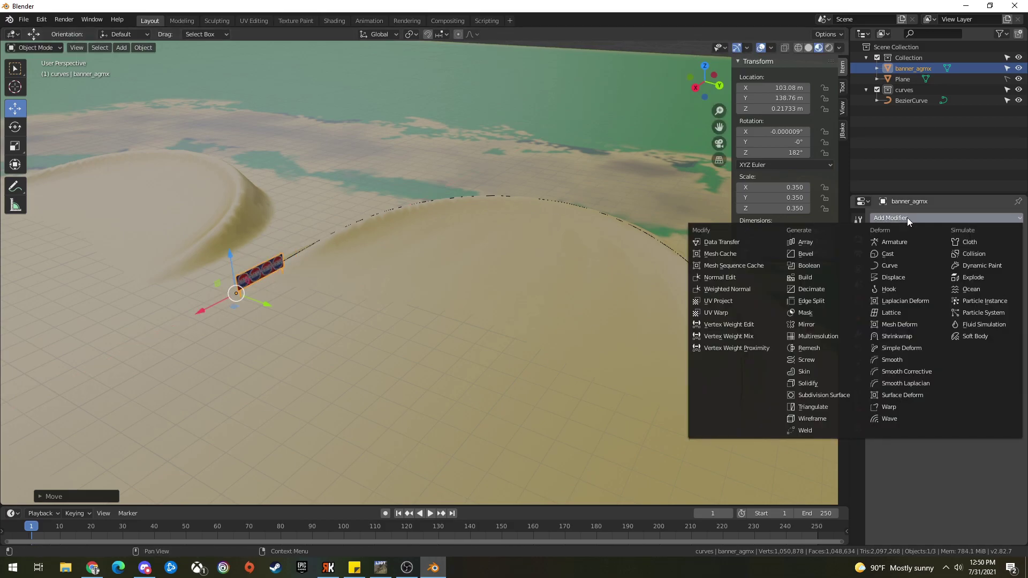
pyautogui.click(836, 242)
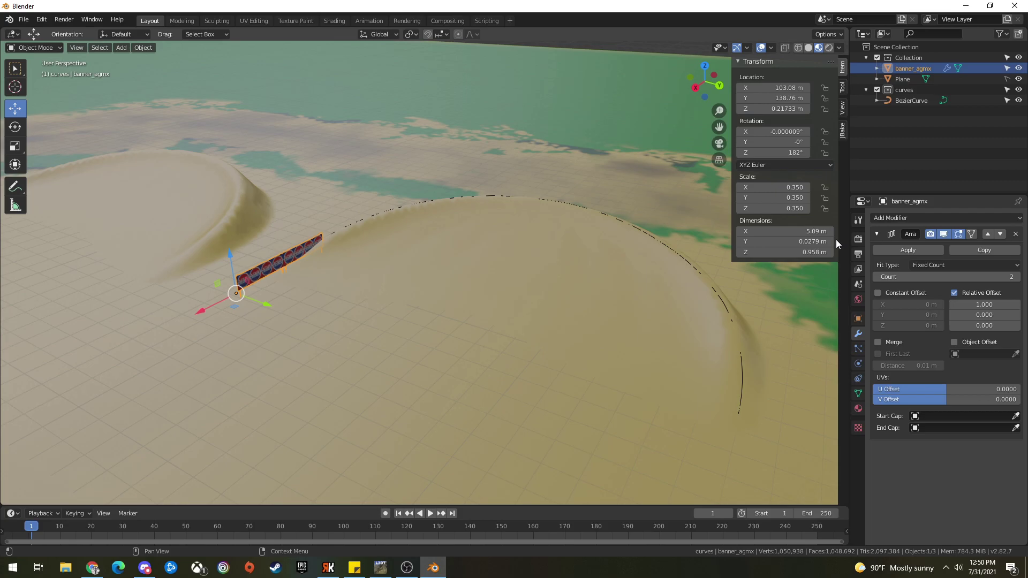
pyautogui.click(906, 218)
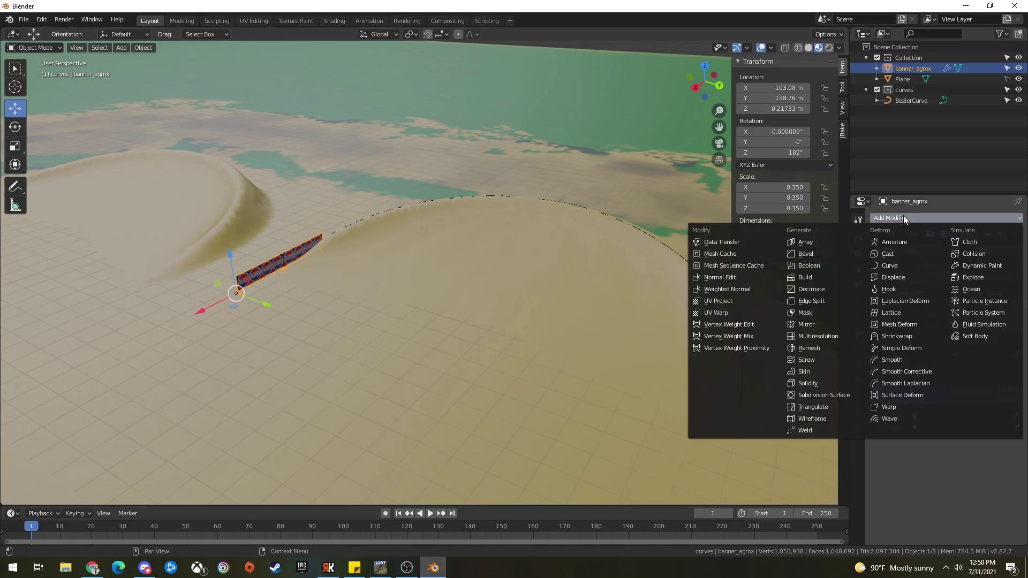
pyautogui.click(898, 268)
pyautogui.scroll(3, 275, 274)
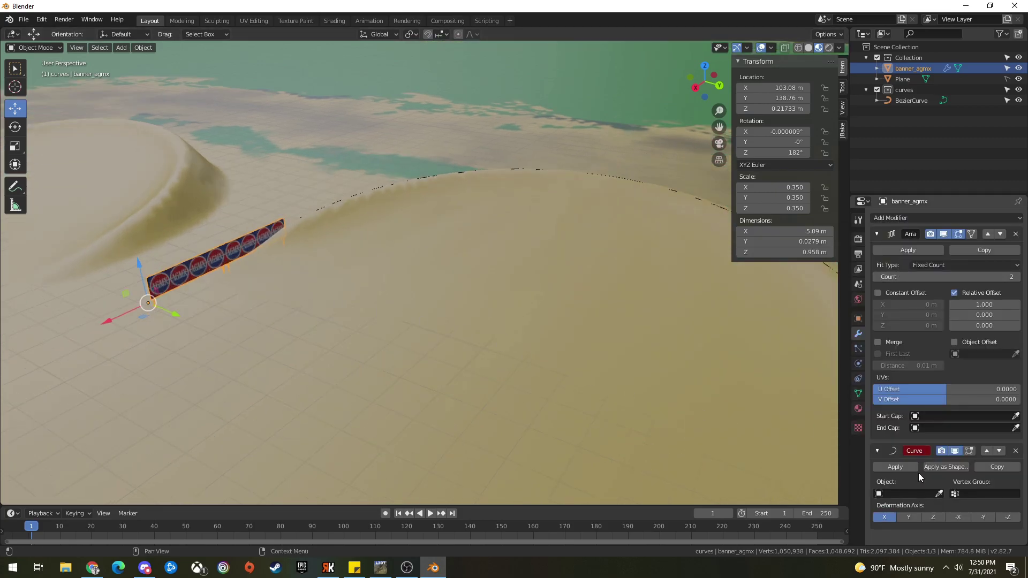
# Step: Shift the banner along Y to about 138.2 m and set BezierCurve as the Curve modifier's object
pyautogui.moveTo(174, 304); pyautogui.dragTo(161, 298)
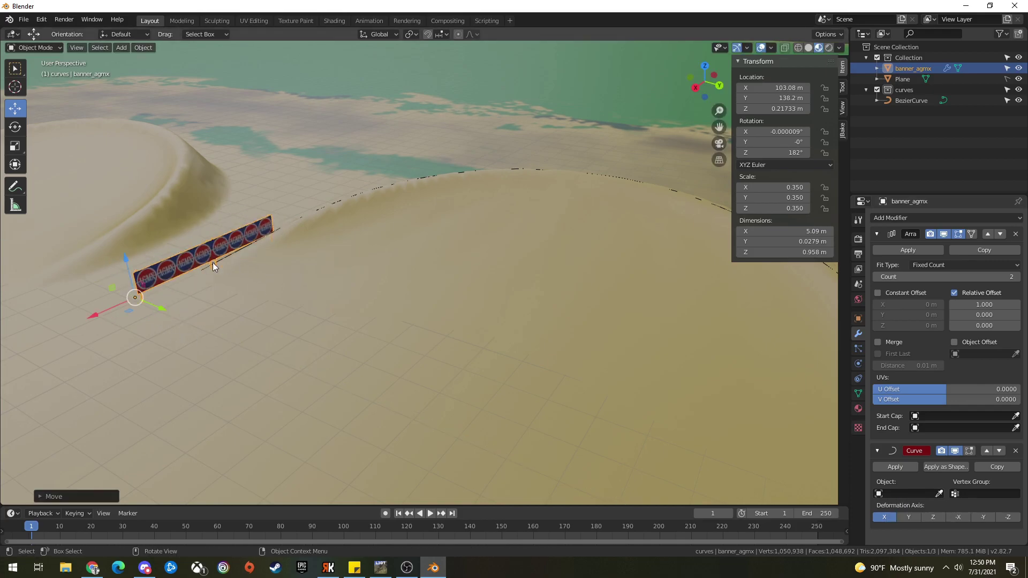
pyautogui.click(889, 490)
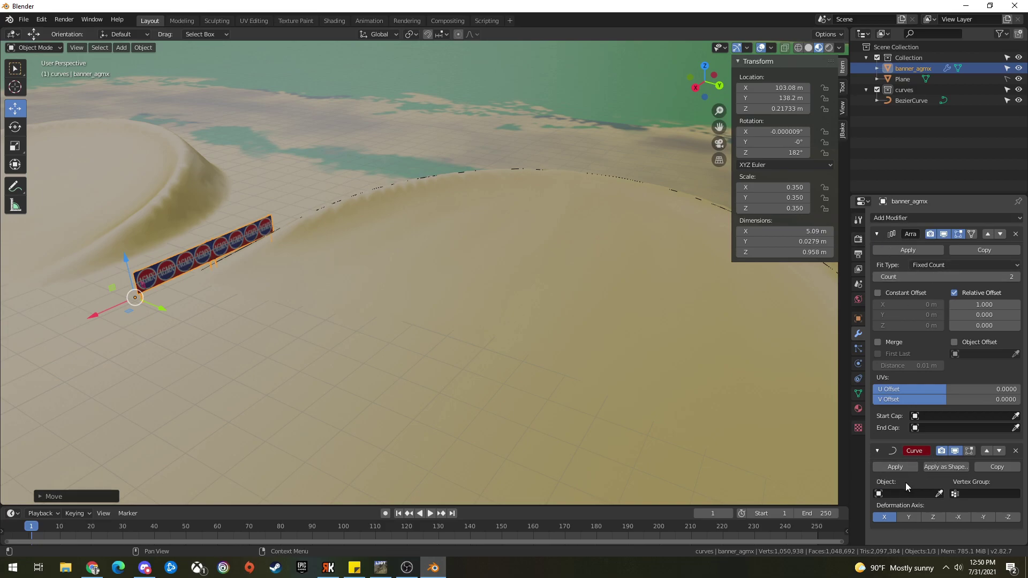
pyautogui.click(880, 493)
pyautogui.click(899, 383)
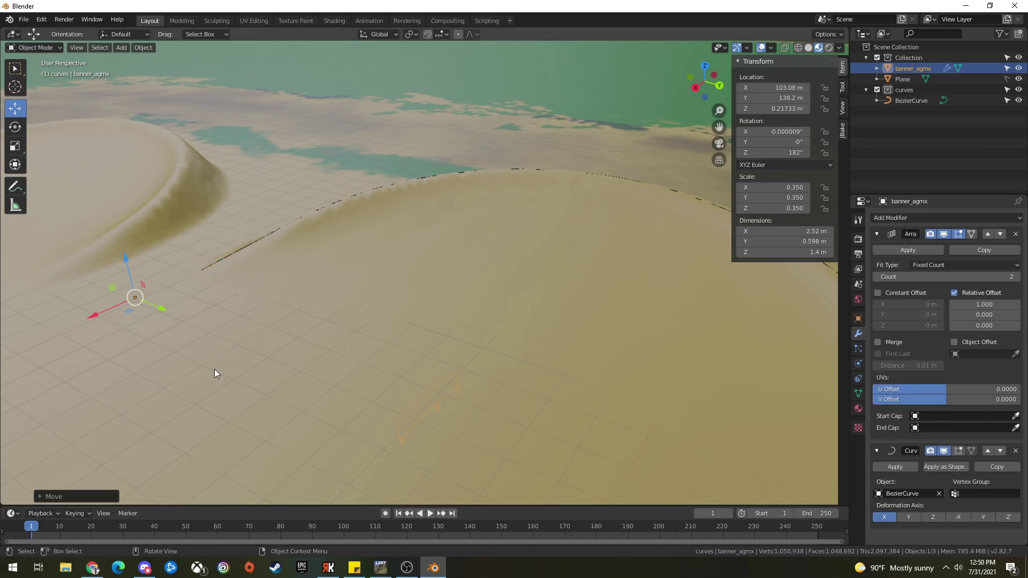
# Step: Raise the banner to about 3.98 m in Z and move it to about 144.91 m in Y, bringing the deformed banners onto the berm
pyautogui.moveTo(360, 373); pyautogui.dragTo(407, 363, button='middle')
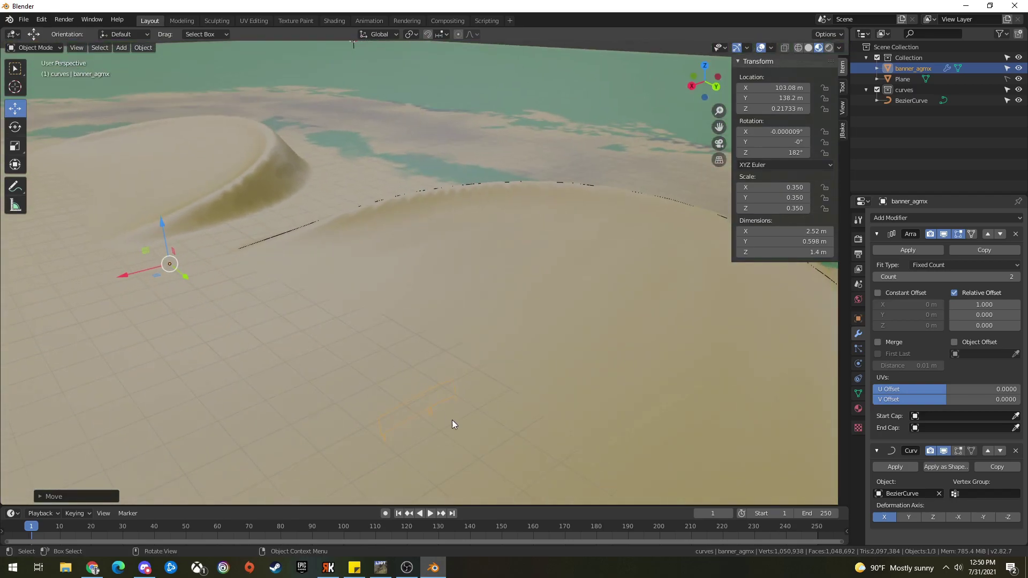
pyautogui.moveTo(168, 231); pyautogui.dragTo(195, 96)
pyautogui.moveTo(195, 97); pyautogui.dragTo(497, 321, button='middle')
pyautogui.moveTo(239, 230); pyautogui.dragTo(605, 203)
pyautogui.moveTo(436, 269); pyautogui.dragTo(360, 287, button='middle')
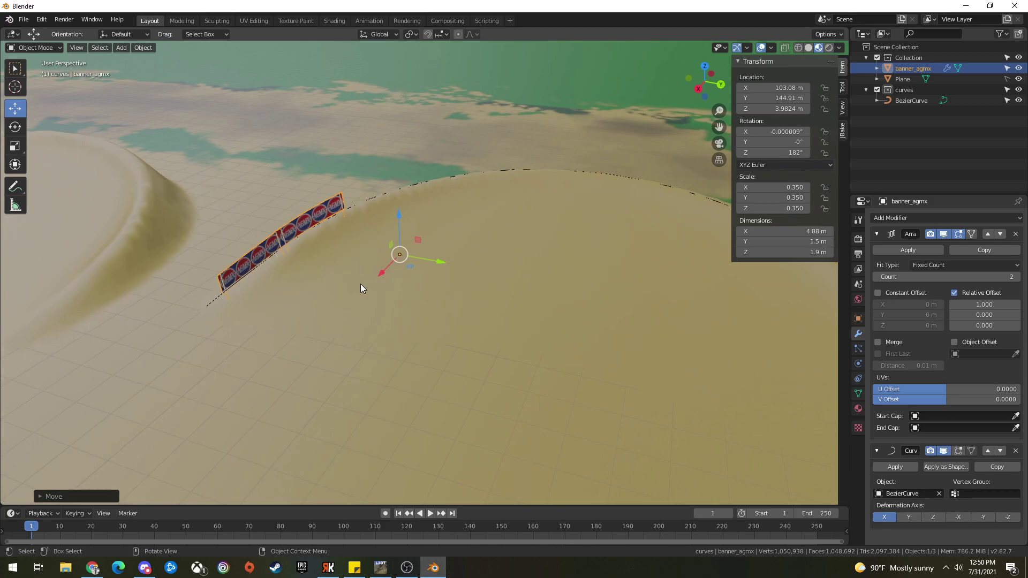
# Step: Set the banner's Z rotation to 0°
pyautogui.click(17, 128)
pyautogui.moveTo(403, 274); pyautogui.dragTo(401, 218)
pyautogui.moveTo(402, 218); pyautogui.dragTo(400, 262, button='middle')
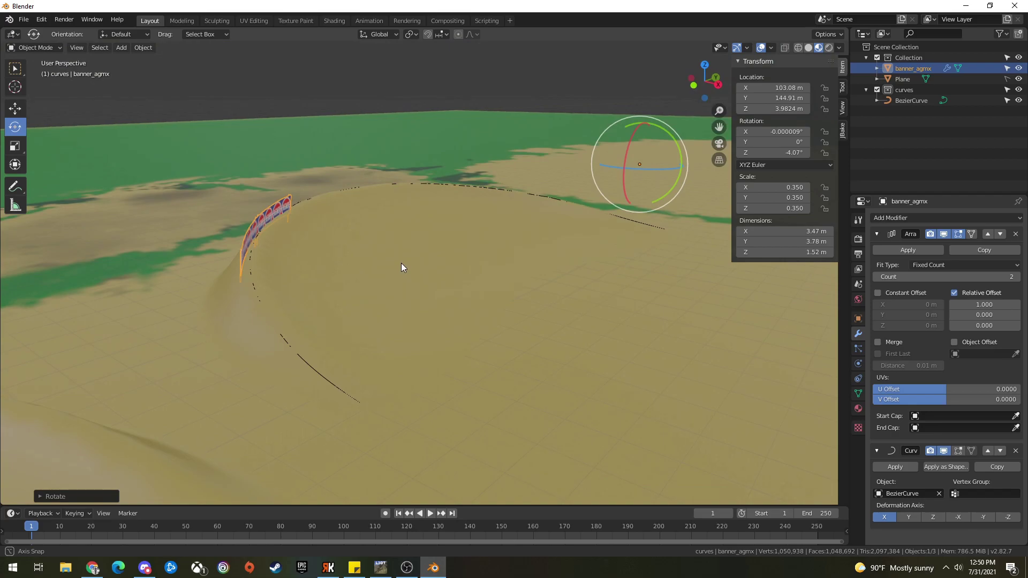
pyautogui.click(792, 151)
pyautogui.write('0')
pyautogui.press('Return')
# Step: Move the banner -6 m along X so the array sits at the start of the curve
pyautogui.click(14, 108)
pyautogui.moveTo(656, 165); pyautogui.dragTo(669, 166)
pyautogui.write('-6')
pyautogui.press('Return')
pyautogui.moveTo(532, 175); pyautogui.dragTo(409, 264, button='middle')
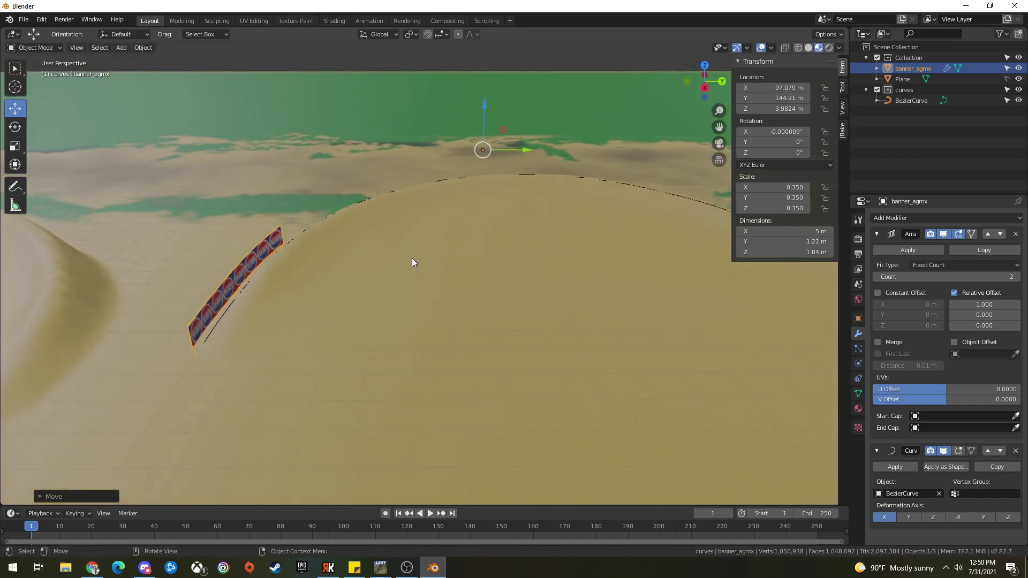
# Step: Fine-tune the banner's position to about 144.65 m in Y and 4.12 m in Z so it lines up with the curve
pyautogui.moveTo(503, 150)
pyautogui.mouseDown()
pyautogui.moveTo(514, 149)
pyautogui.moveTo(503, 152)
pyautogui.mouseUp()
pyautogui.moveTo(188, 305); pyautogui.dragTo(332, 273, button='middle')
pyautogui.moveTo(439, 62)
pyautogui.mouseDown()
pyautogui.moveTo(440, 47)
pyautogui.moveTo(435, 498)
pyautogui.moveTo(427, 484)
pyautogui.moveTo(424, 500)
pyautogui.moveTo(420, 65)
pyautogui.mouseUp()
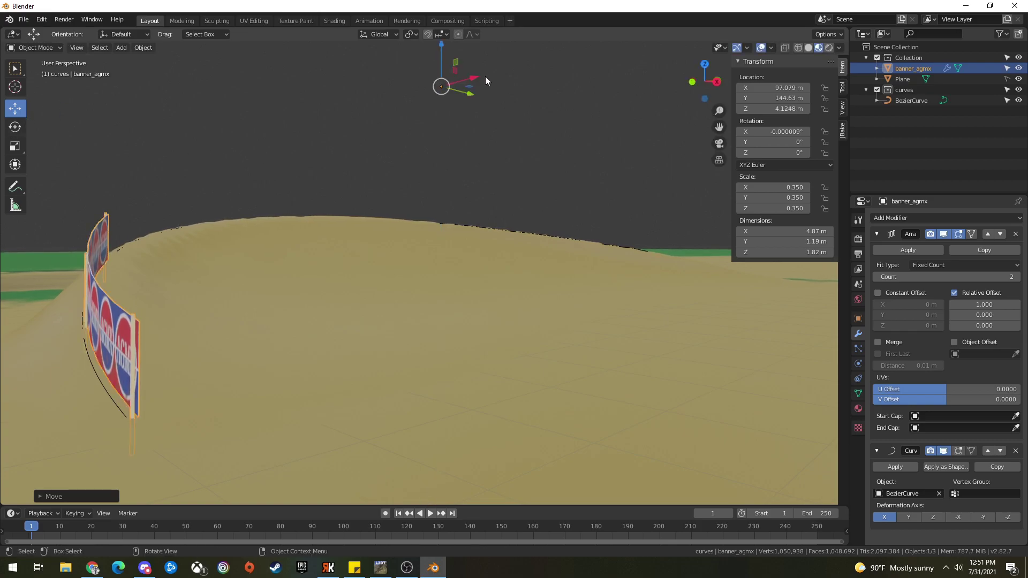
pyautogui.moveTo(465, 93); pyautogui.dragTo(469, 96)
# Step: Increase the Array modifier's count to 12 so the banners run around the whole berm
pyautogui.moveTo(183, 363); pyautogui.dragTo(616, 321, button='middle')
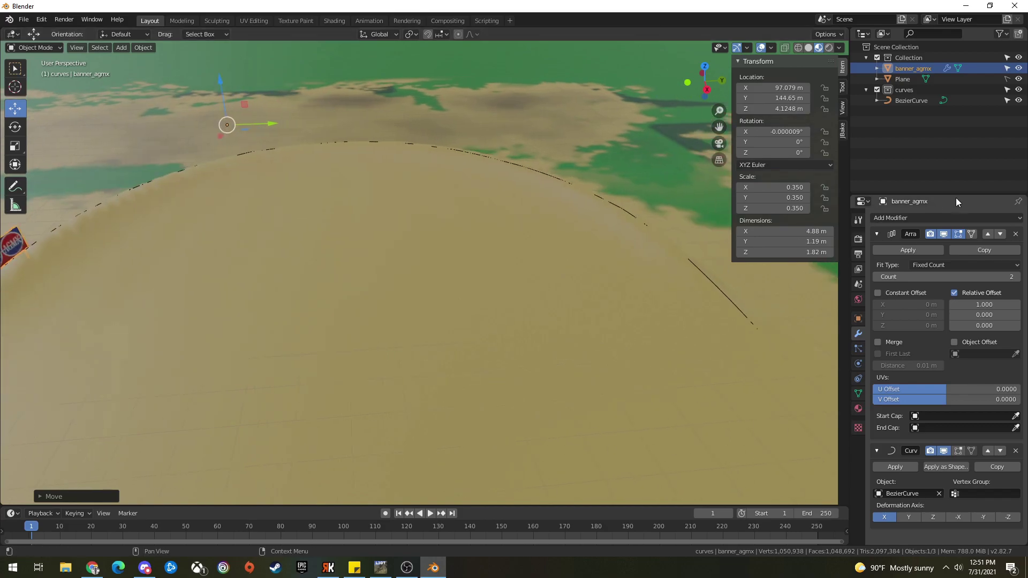
pyautogui.moveTo(552, 293); pyautogui.dragTo(748, 272, button='middle')
pyautogui.click(1017, 277)
pyautogui.click(1018, 277)
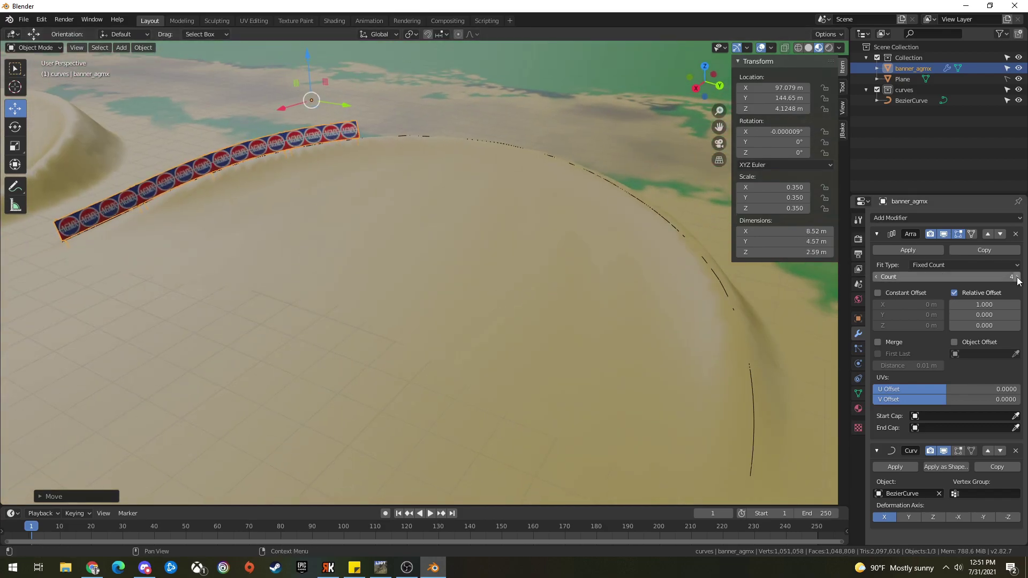
pyautogui.click(1018, 277)
pyautogui.click(1017, 277)
pyautogui.click(1017, 277)
pyautogui.click(1017, 277)
pyautogui.click(1017, 277)
pyautogui.click(1018, 277)
pyautogui.click(1017, 277)
pyautogui.click(1018, 277)
# Step: Slide the banner row along X to about 96.82 m to adjust its fit along the curve
pyautogui.moveTo(723, 342); pyautogui.dragTo(494, 330, button='middle')
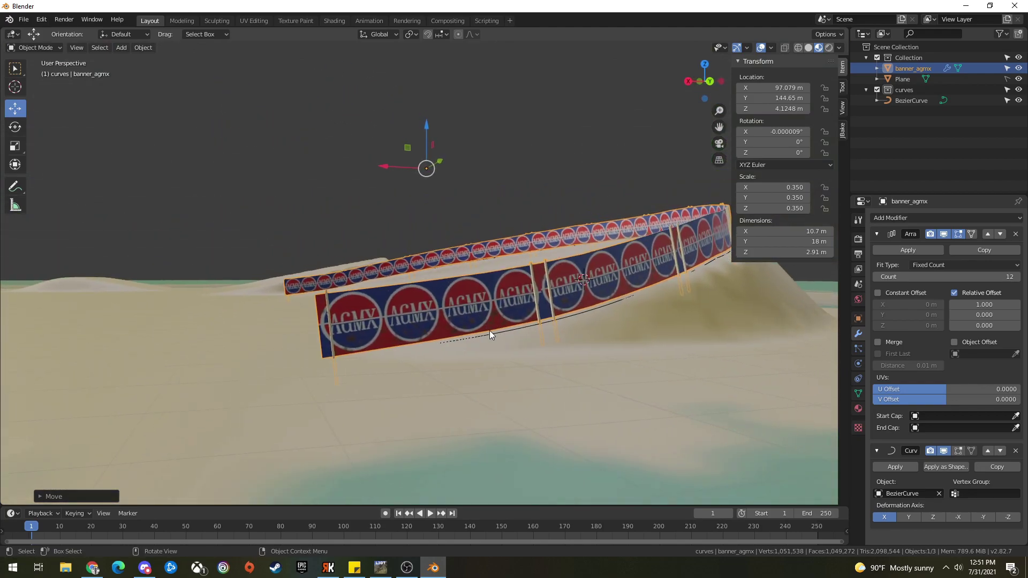
pyautogui.moveTo(385, 171)
pyautogui.mouseDown()
pyautogui.moveTo(375, 170)
pyautogui.moveTo(394, 170)
pyautogui.mouseUp()
pyautogui.moveTo(481, 327); pyautogui.dragTo(541, 321, button='middle')
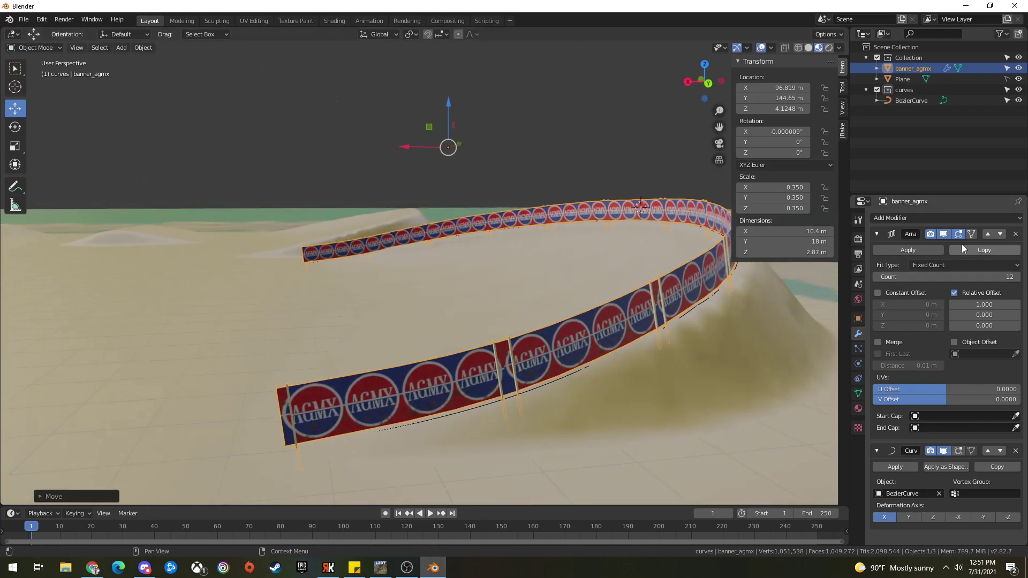
# Step: Try the Array modifier's Fit Curve type with BezierCurve as the curve
pyautogui.click(942, 265)
pyautogui.click(925, 301)
pyautogui.moveTo(465, 315); pyautogui.dragTo(429, 300, button='middle')
pyautogui.click(917, 279)
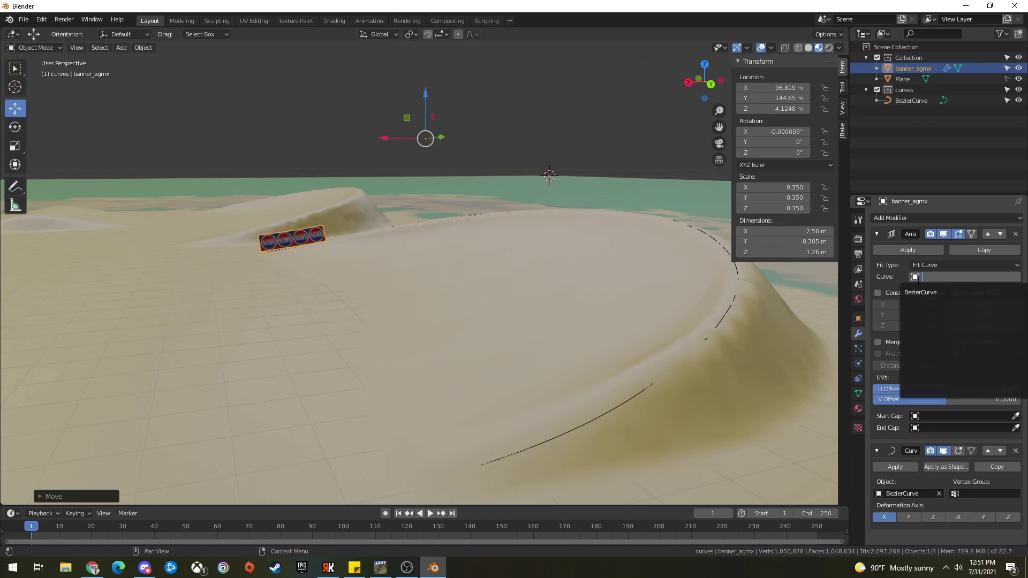
pyautogui.click(937, 290)
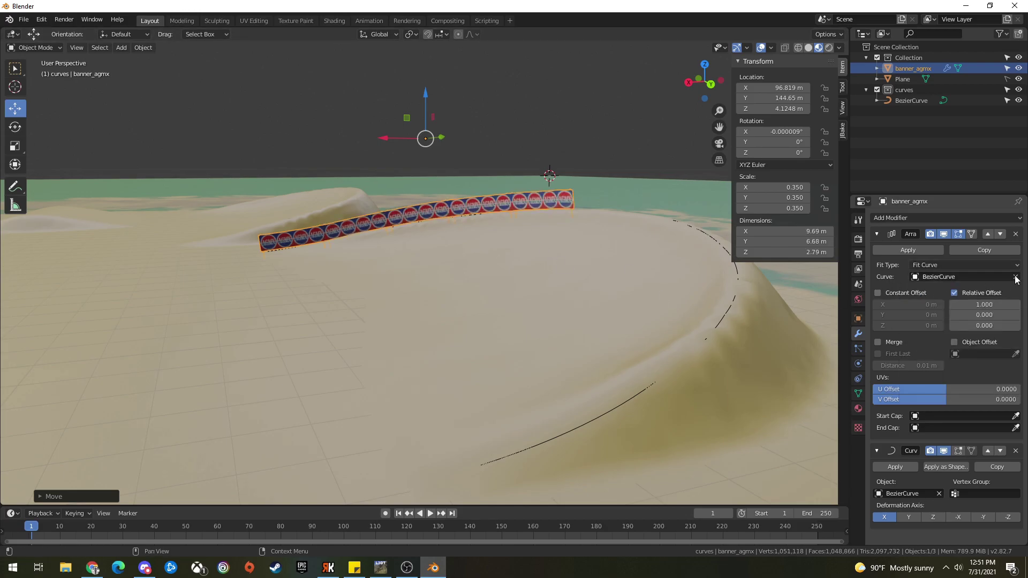
pyautogui.moveTo(472, 300)
pyautogui.mouseDown(button='middle')
pyautogui.moveTo(422, 278)
pyautogui.moveTo(462, 278)
pyautogui.moveTo(420, 271)
pyautogui.moveTo(459, 297)
pyautogui.mouseUp(button='middle')
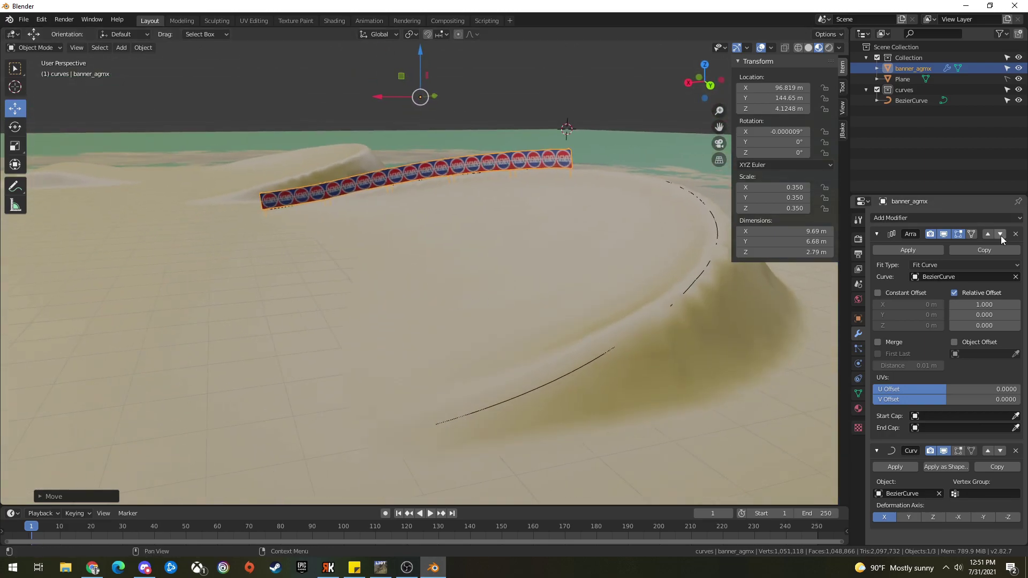
# Step: Switch the Array modifier to Fixed Count and set the count to 11
pyautogui.click(1007, 264)
pyautogui.click(956, 277)
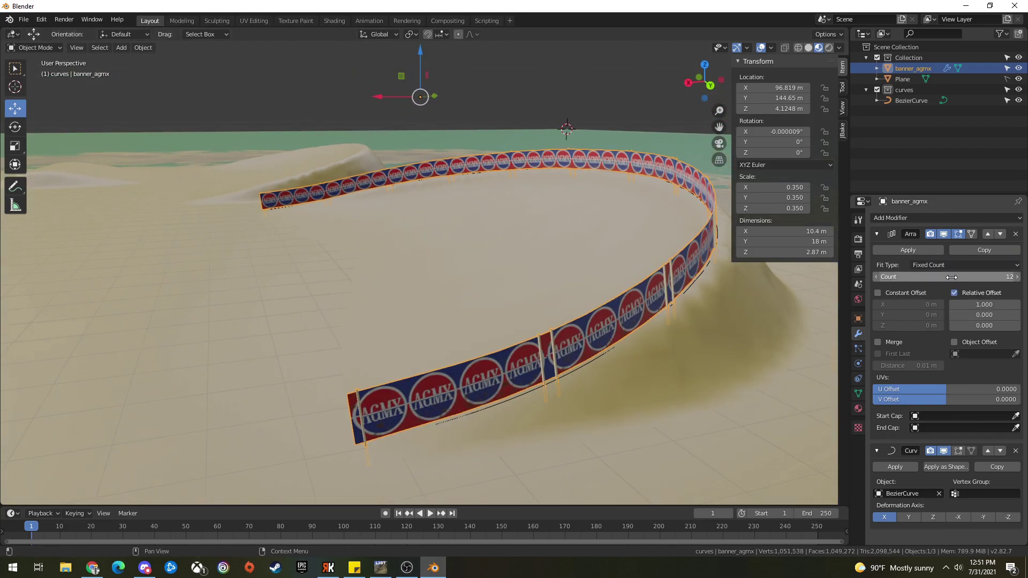
pyautogui.click(876, 277)
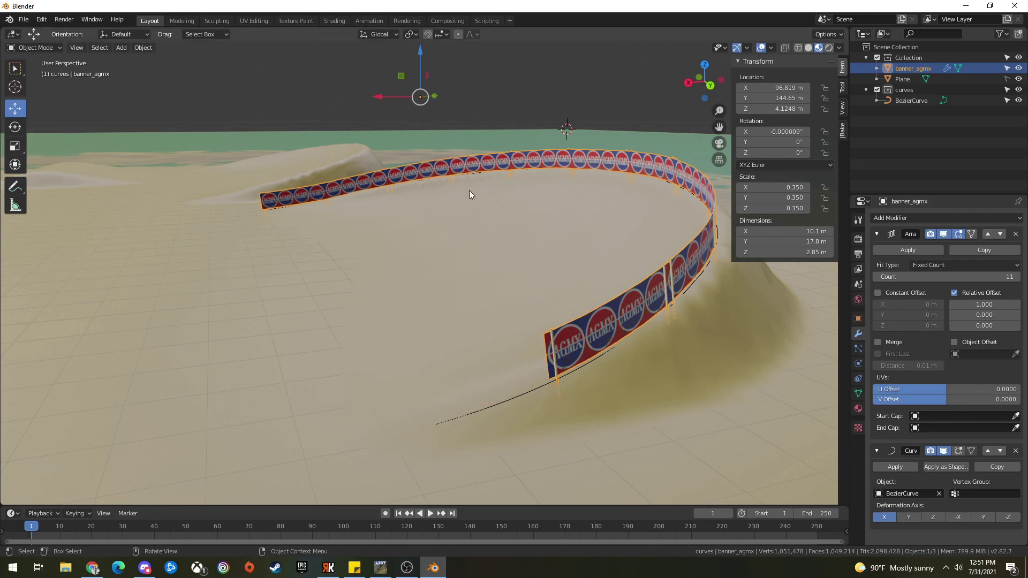
# Step: Slide the banner row along X to about 98.04 m to adjust its position along the curve, and deselect it
pyautogui.moveTo(371, 94); pyautogui.dragTo(339, 104)
pyautogui.click(320, 326)
pyautogui.scroll(4, 385, 340)
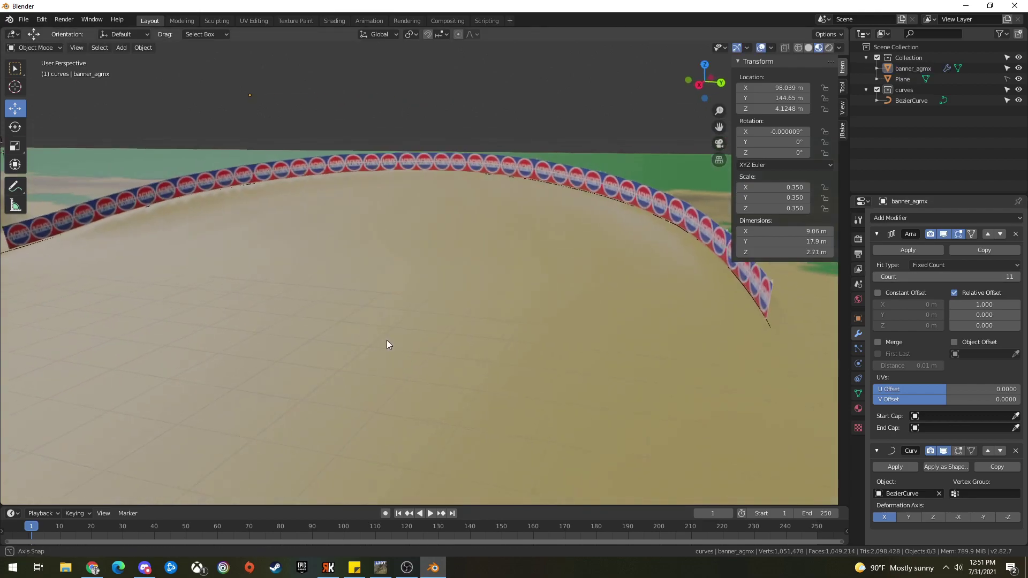
# Step: Inspect the banner row from several angles to check how it follows the curve and the berm surface
pyautogui.moveTo(348, 316); pyautogui.dragTo(578, 299, button='middle')
pyautogui.click(354, 273)
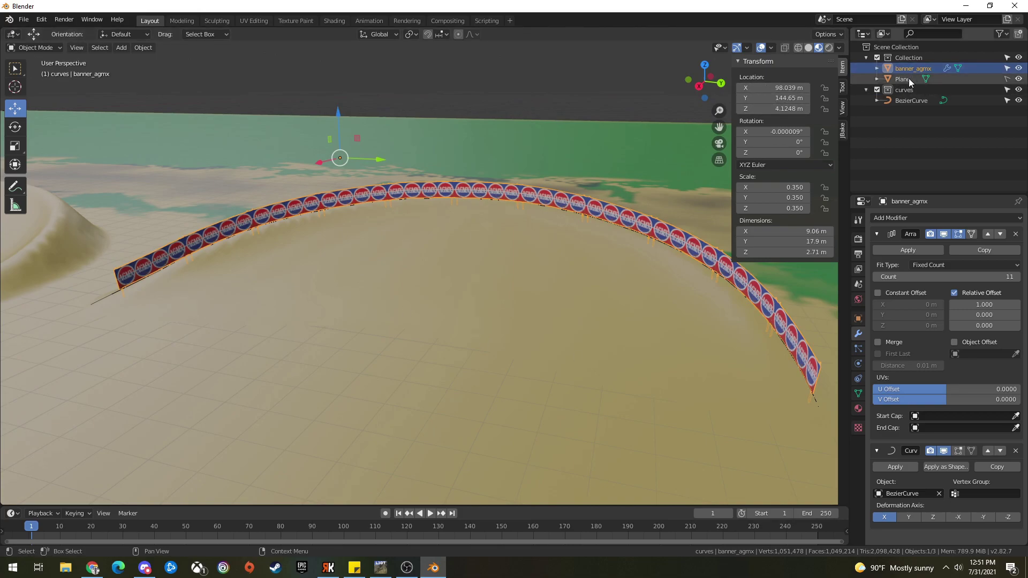
pyautogui.click(686, 415)
pyautogui.moveTo(621, 345); pyautogui.dragTo(636, 233, button='middle')
pyautogui.click(636, 236)
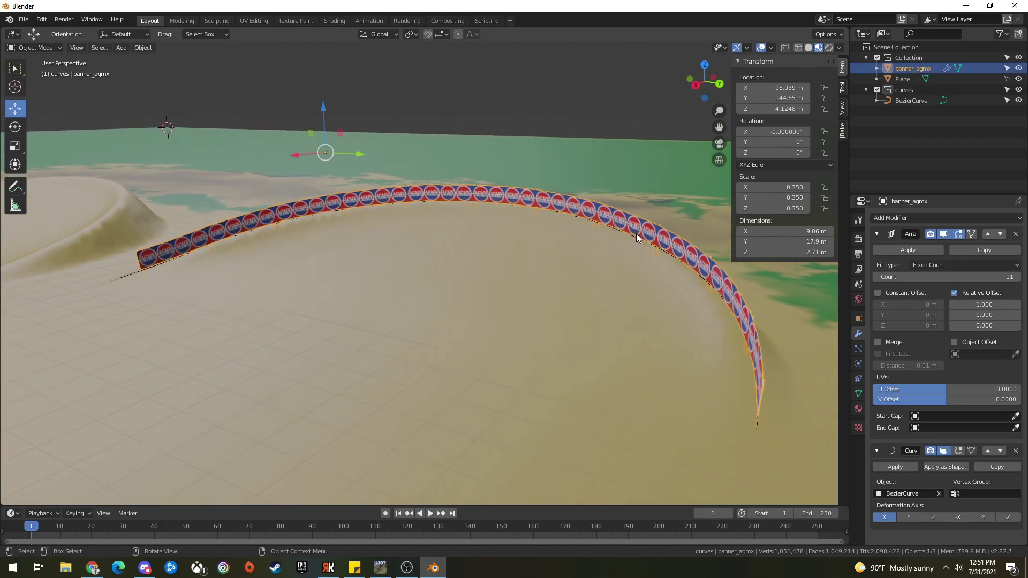
pyautogui.moveTo(298, 298); pyautogui.dragTo(380, 337, button='middle')
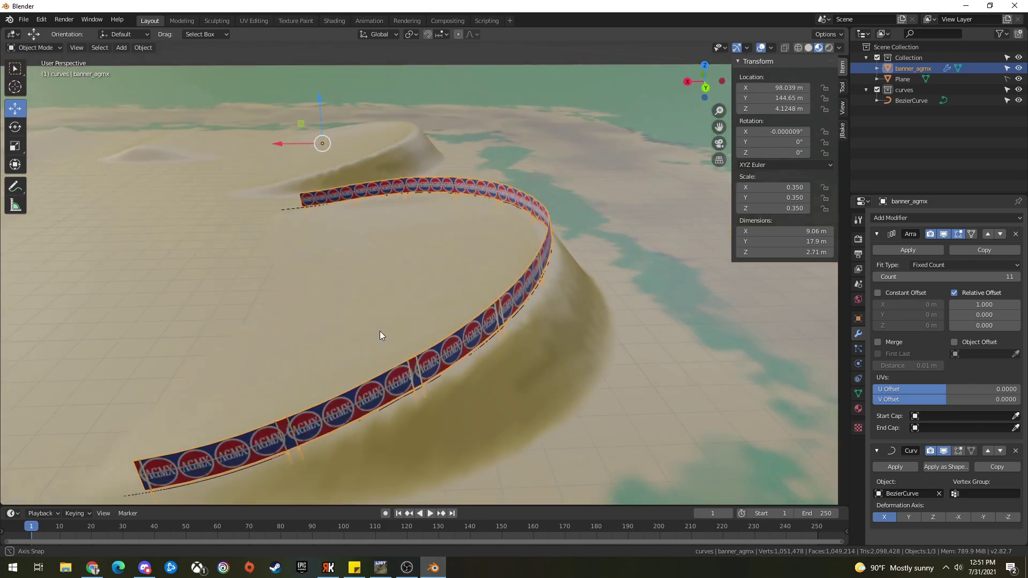
pyautogui.moveTo(280, 350); pyautogui.dragTo(366, 302, button='middle')
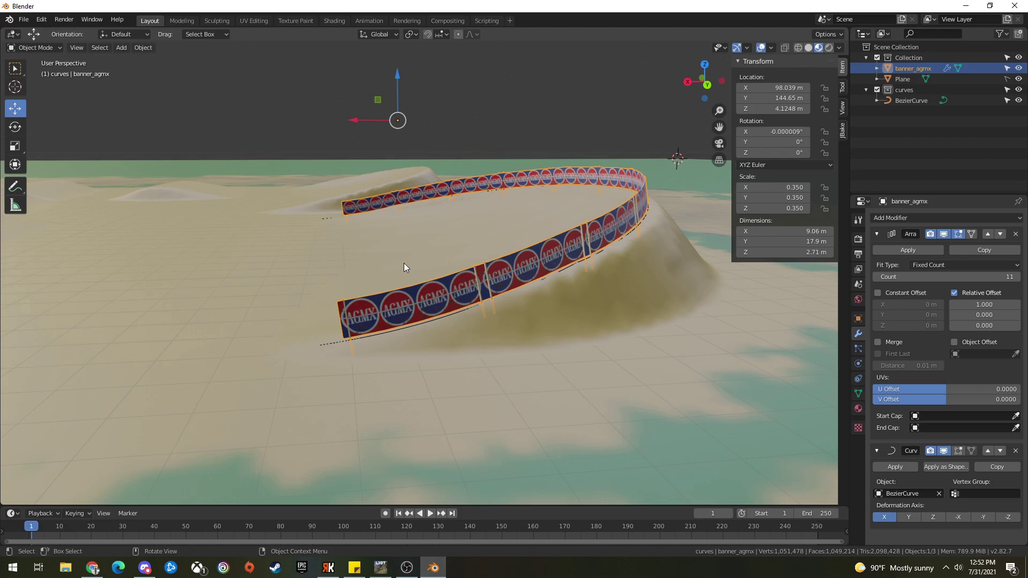
pyautogui.moveTo(356, 215); pyautogui.dragTo(723, 220, button='middle')
pyautogui.hotkey('alt', 'a')
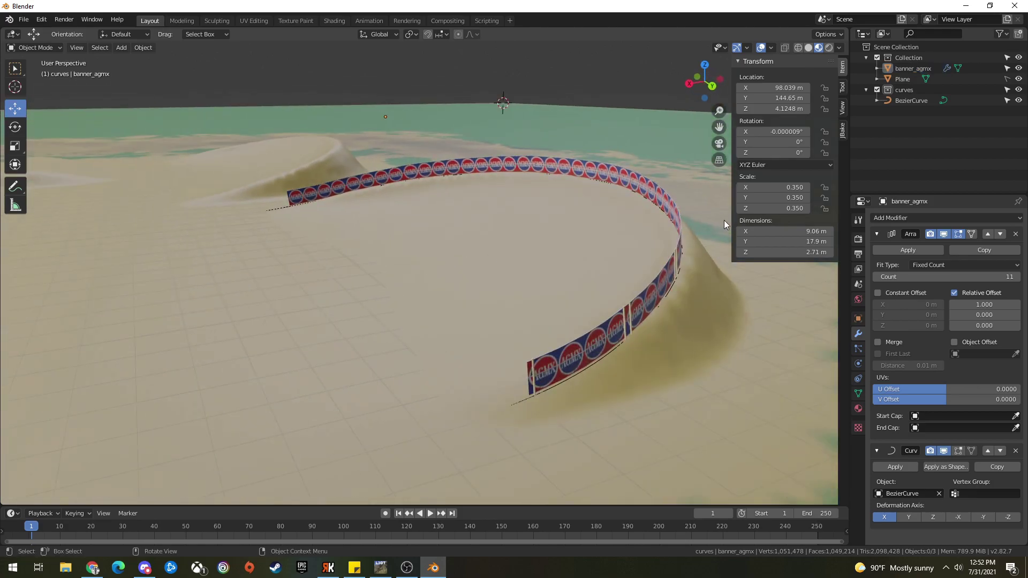
# Step: Start importing an FBX model into the track scene
pyautogui.click(904, 79)
pyautogui.moveTo(470, 255); pyautogui.dragTo(490, 291, button='middle')
pyautogui.scroll(-10, 246, 299)
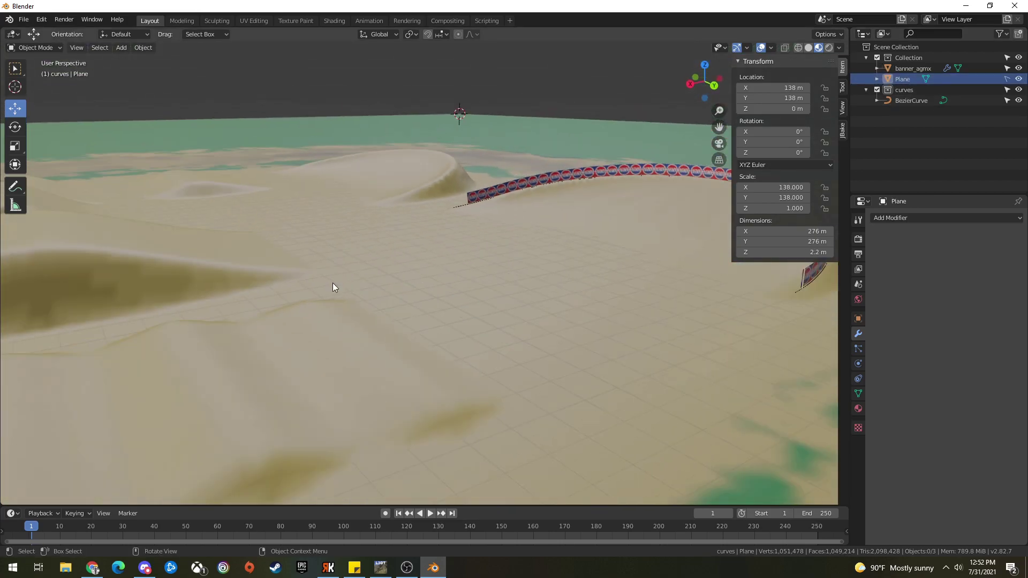
pyautogui.click(23, 20)
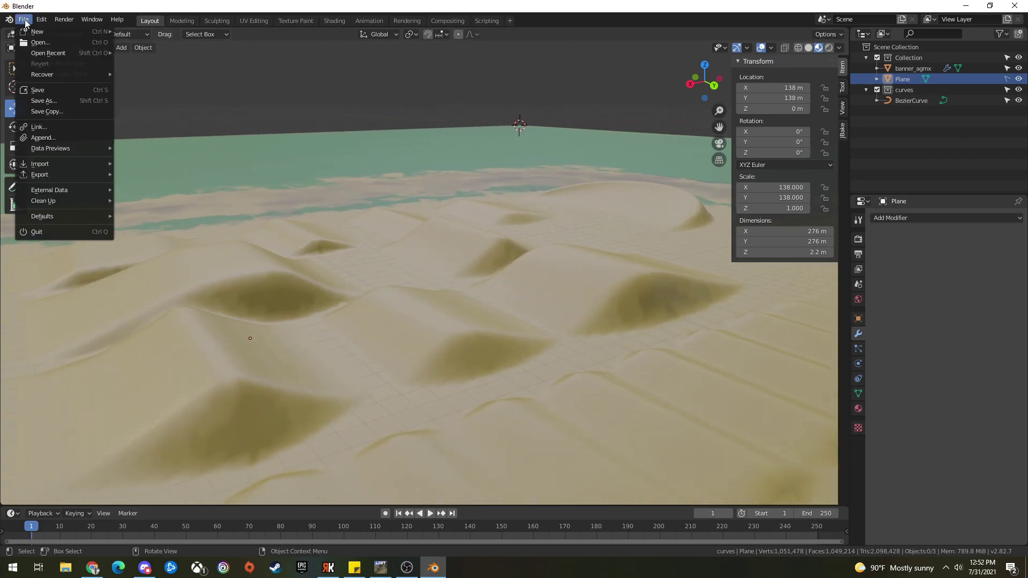
pyautogui.moveTo(90, 168)
pyautogui.click(153, 228)
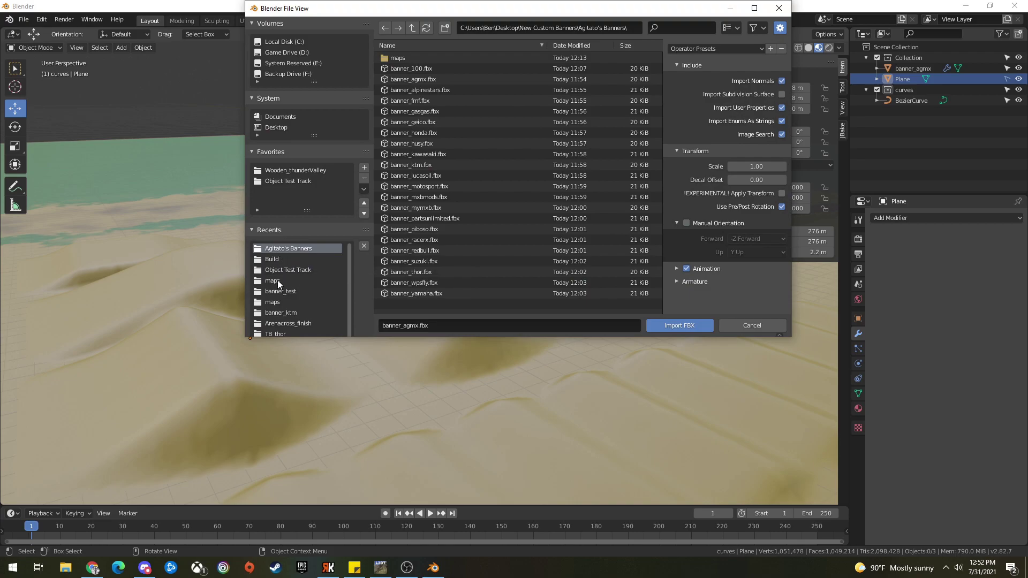
pyautogui.scroll(-1, 294, 313)
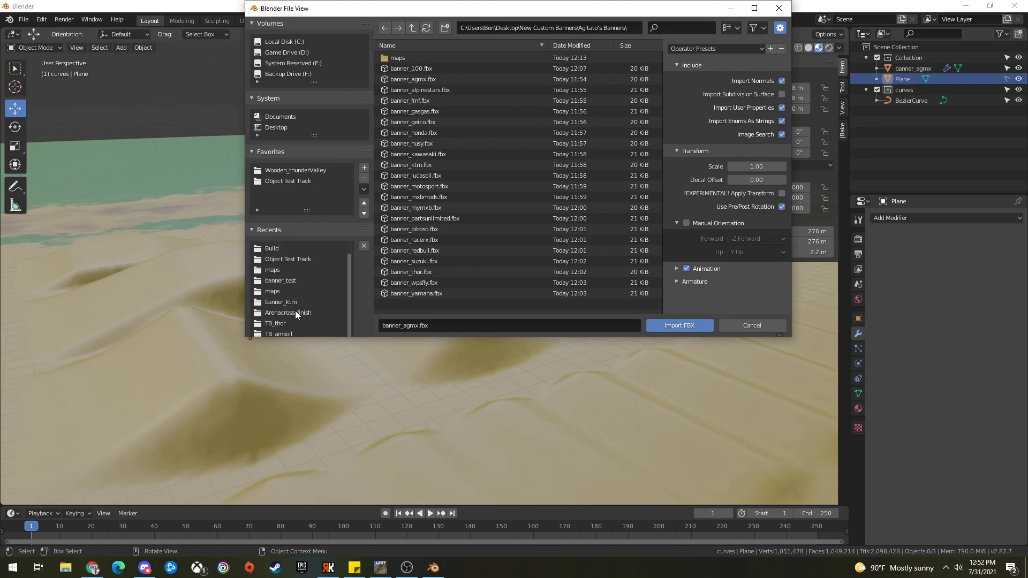
pyautogui.click(295, 315)
pyautogui.scroll(1, 301, 295)
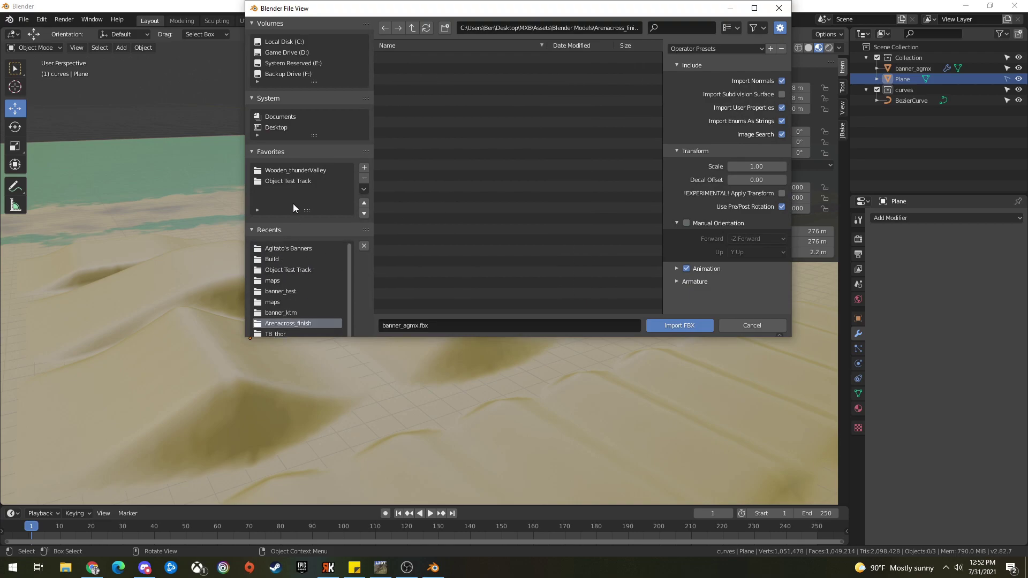
pyautogui.click(288, 249)
pyautogui.click(413, 30)
pyautogui.click(413, 30)
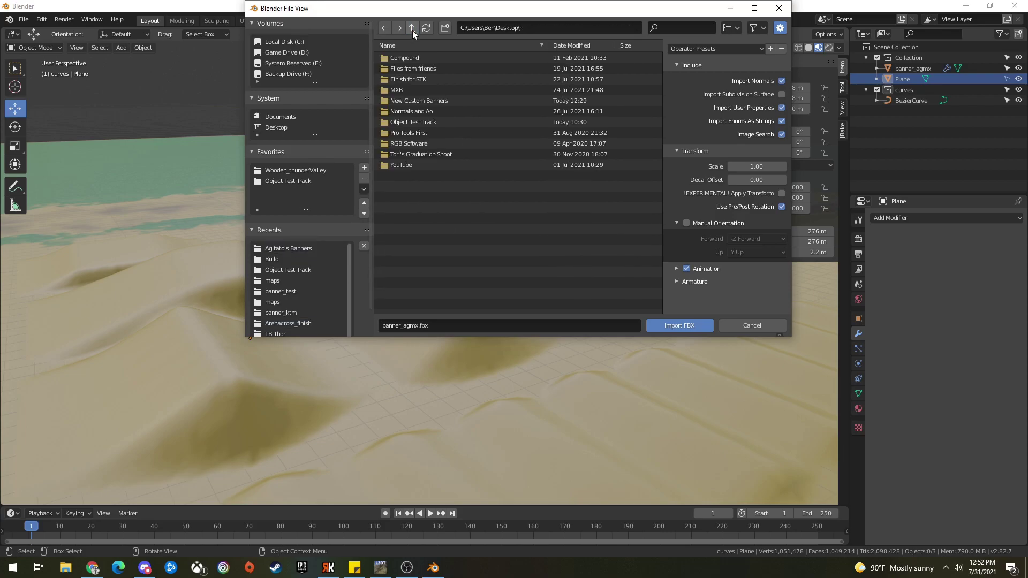
pyautogui.click(412, 30)
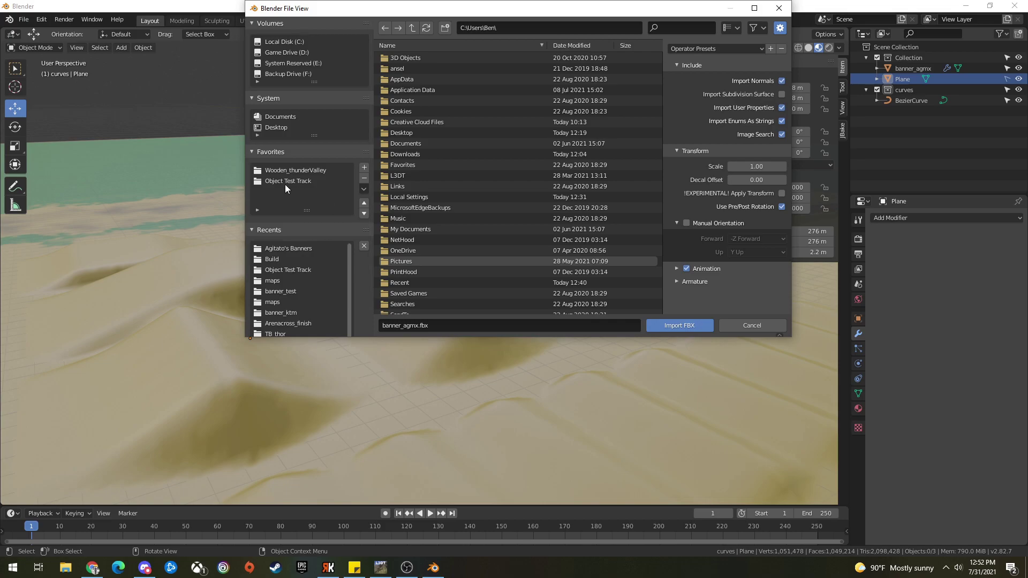
pyautogui.scroll(-1, 288, 300)
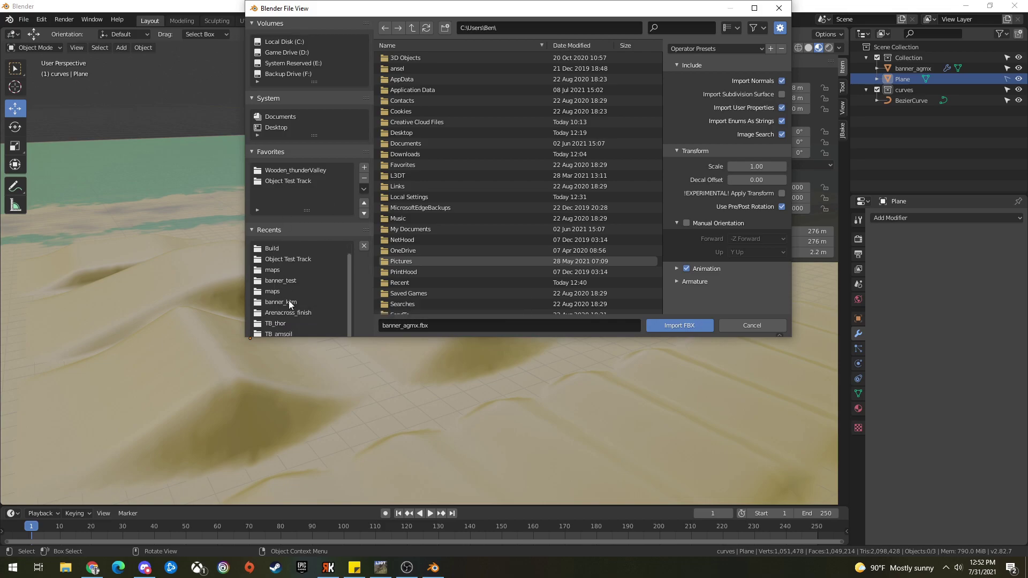
# Step: Import the track archways FBX from the Track_arches_package folder in Desktop\MXB\Assets\Blender Models
pyautogui.click(274, 128)
pyautogui.doubleClick(419, 91)
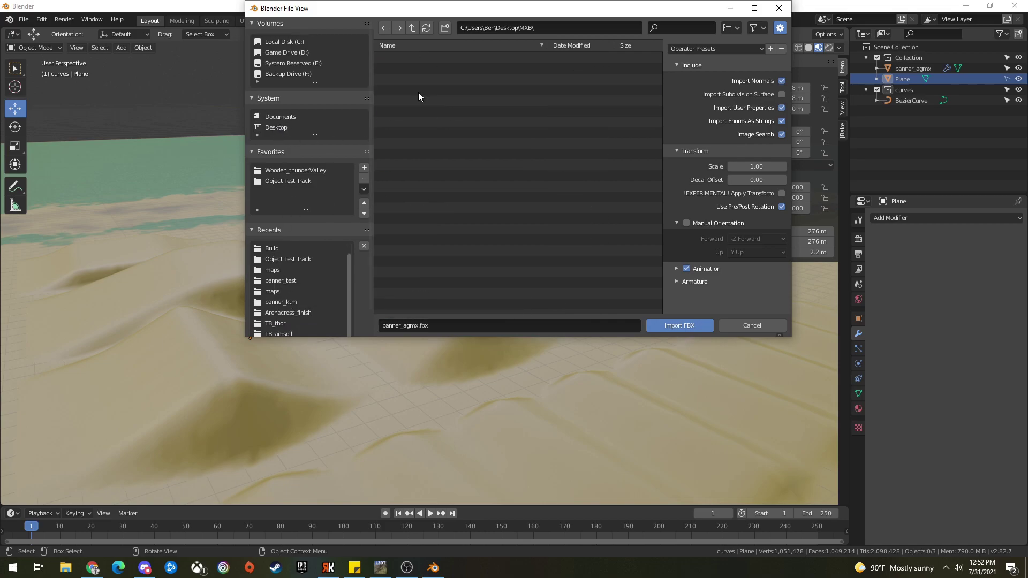
pyautogui.doubleClick(405, 58)
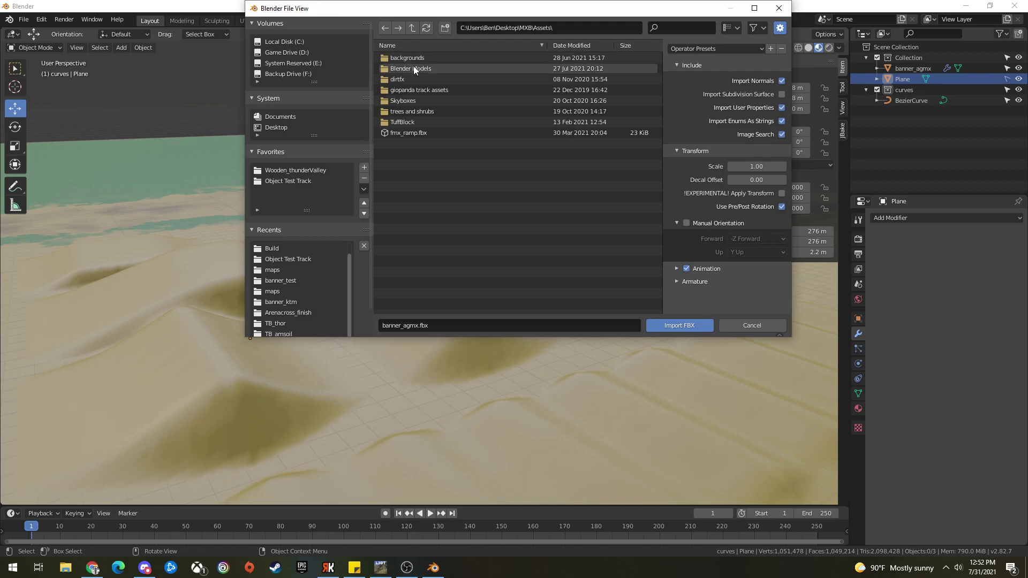
pyautogui.doubleClick(417, 68)
pyautogui.scroll(-4, 445, 188)
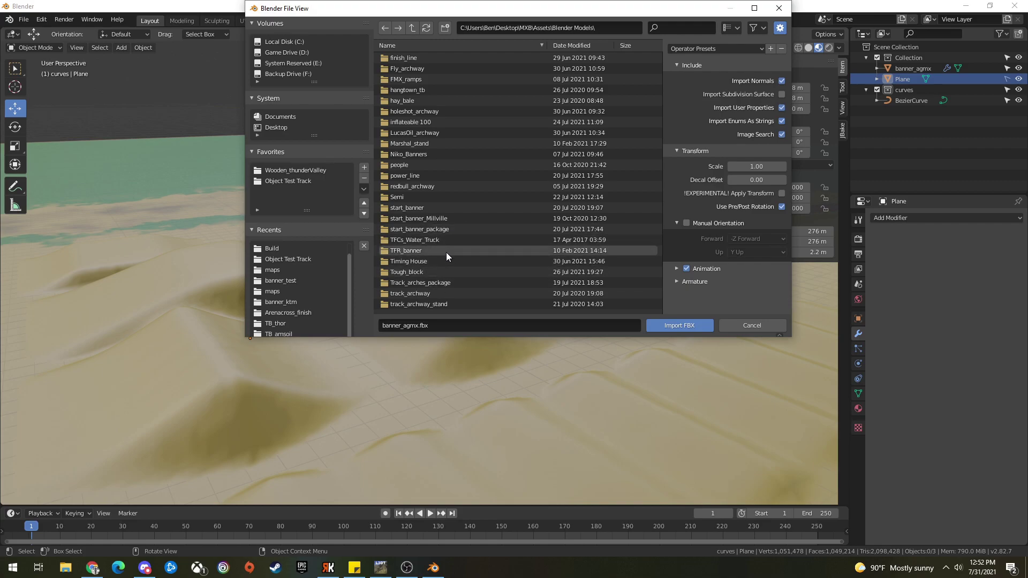
pyautogui.doubleClick(447, 283)
pyautogui.doubleClick(414, 58)
pyautogui.click(419, 68)
pyautogui.click(705, 328)
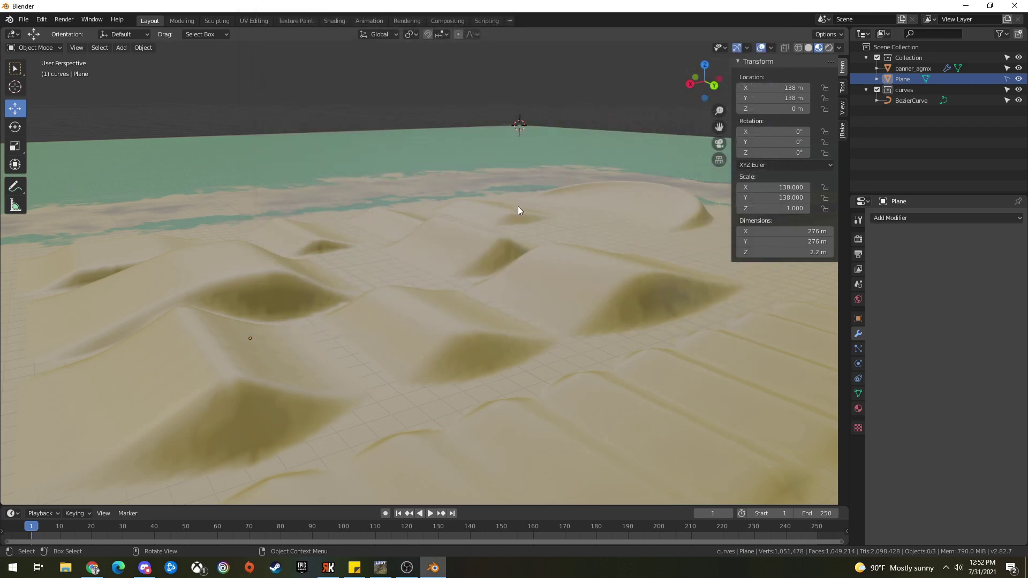
# Step: Select all pieces of the imported Lucas Oil finish arch and move them from the world origin onto the track
pyautogui.moveTo(536, 238); pyautogui.dragTo(598, 172, button='middle')
pyautogui.click(525, 85)
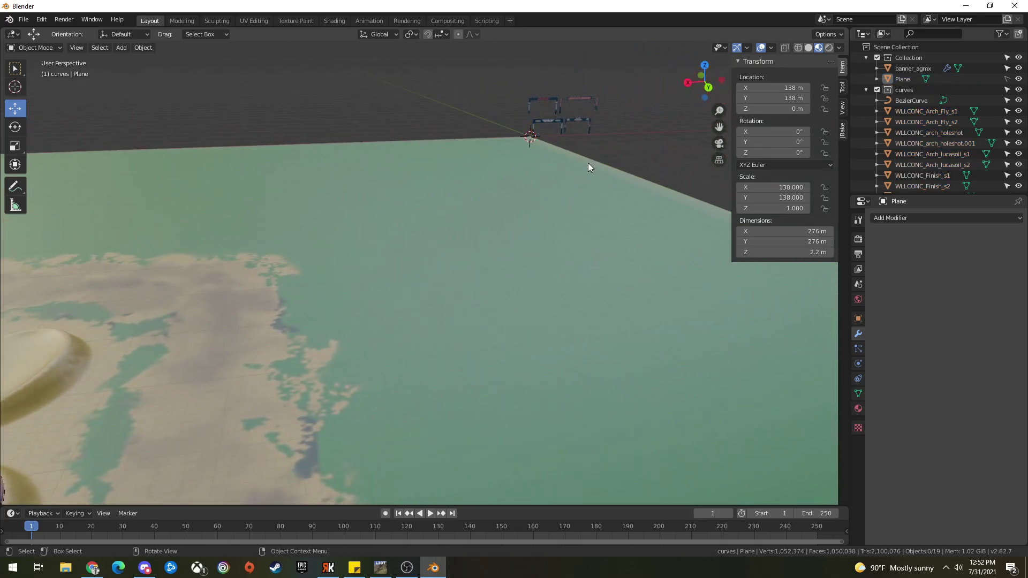
pyautogui.moveTo(610, 148); pyautogui.dragTo(375, 257)
pyautogui.moveTo(293, 290); pyautogui.dragTo(523, 171, button='middle')
pyautogui.keyDown('shift'); pyautogui.moveTo(319, 227); pyautogui.dragTo(519, 159, button='middle'); pyautogui.keyUp('shift')
pyautogui.moveTo(519, 155); pyautogui.dragTo(616, 241)
pyautogui.click(383, 279)
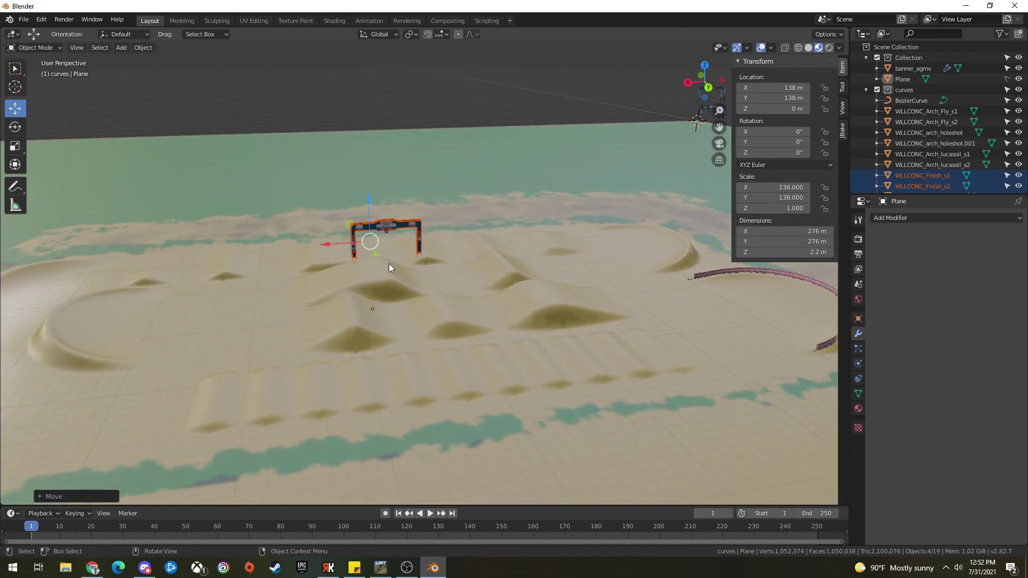
# Step: Shift the finish arch towards the finish jump and rotate it to span the track
pyautogui.moveTo(412, 299); pyautogui.dragTo(573, 313, button='middle')
pyautogui.moveTo(570, 195)
pyautogui.mouseDown()
pyautogui.moveTo(609, 222)
pyautogui.moveTo(630, 211)
pyautogui.moveTo(595, 230)
pyautogui.moveTo(650, 229)
pyautogui.moveTo(658, 200)
pyautogui.moveTo(600, 189)
pyautogui.moveTo(573, 215)
pyautogui.moveTo(577, 206)
pyautogui.moveTo(552, 194)
pyautogui.mouseUp()
pyautogui.click(15, 127)
pyautogui.click(23, 111)
# Step: Position the finish arch on top of the jump at about X 121.09 m, Y 135.56 m, Z 2.43 m
pyautogui.moveTo(613, 254); pyautogui.dragTo(278, 298, button='middle')
pyautogui.moveTo(277, 298)
pyautogui.mouseDown()
pyautogui.moveTo(276, 270)
pyautogui.moveTo(280, 290)
pyautogui.moveTo(294, 287)
pyautogui.mouseUp()
pyautogui.moveTo(294, 287); pyautogui.dragTo(240, 226, button='middle')
pyautogui.click(249, 232)
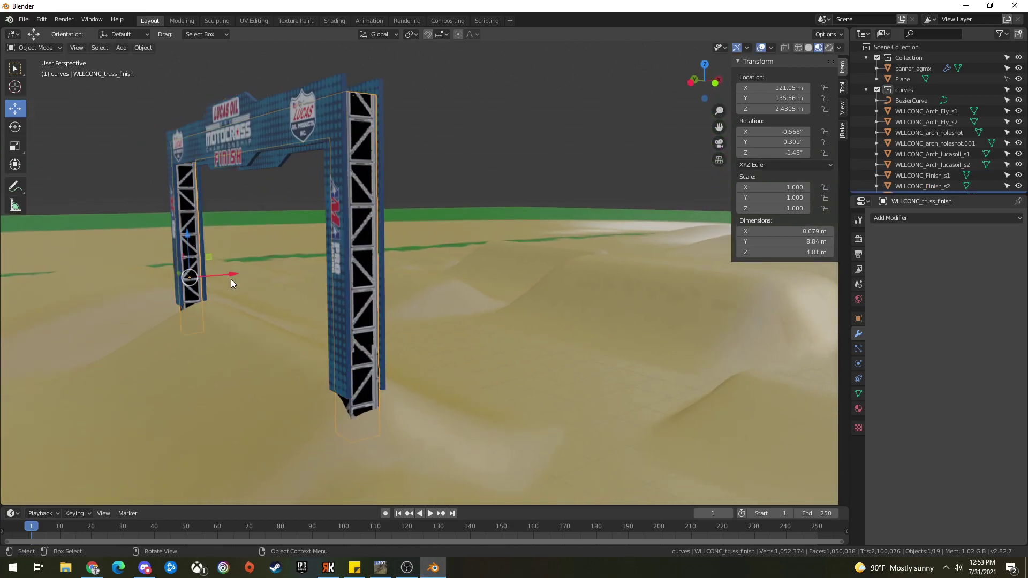
pyautogui.moveTo(246, 232); pyautogui.dragTo(250, 232)
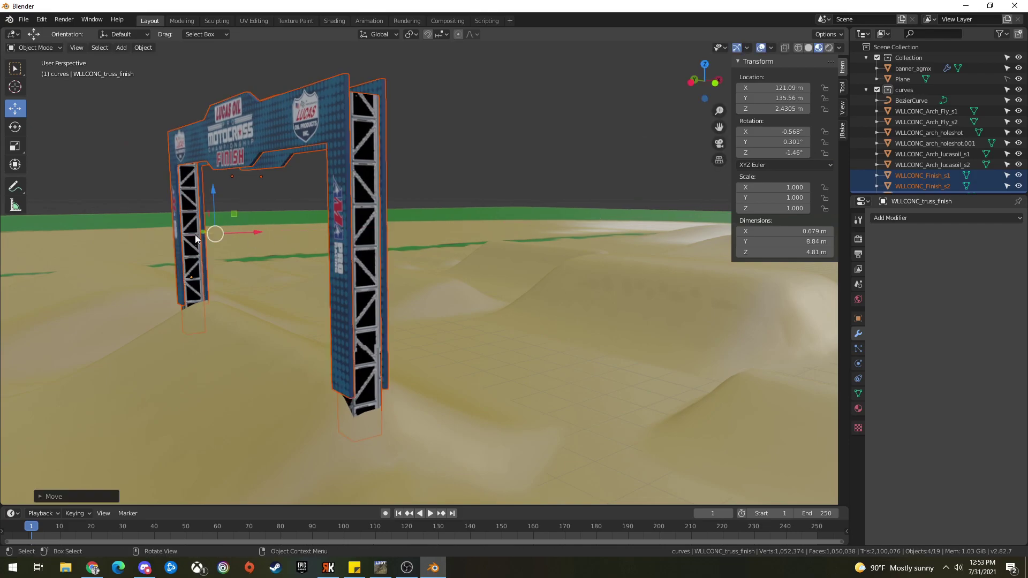
# Step: Nudge the finish arch along Y to about 135.52 m to centre it on the jump, and deselect it
pyautogui.moveTo(203, 259); pyautogui.dragTo(338, 413, button='middle')
pyautogui.click(399, 371)
pyautogui.moveTo(398, 372); pyautogui.dragTo(299, 353, button='middle')
pyautogui.moveTo(623, 267); pyautogui.dragTo(461, 300, button='middle')
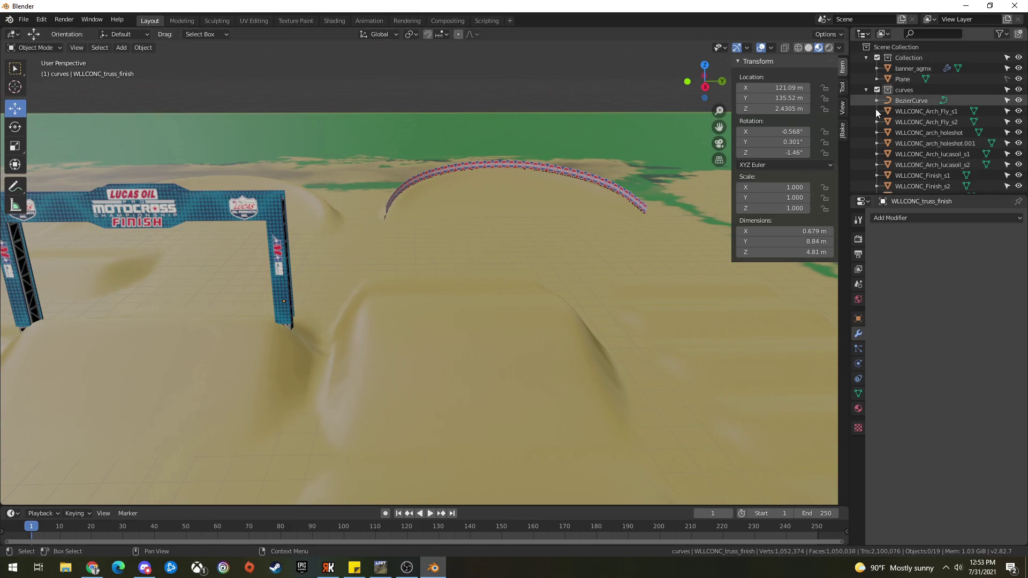
pyautogui.moveTo(411, 268); pyautogui.dragTo(514, 220, button='middle')
# Step: Select the finish arch pieces together with the banner row, and check the selection in the curves collection
pyautogui.click(866, 89)
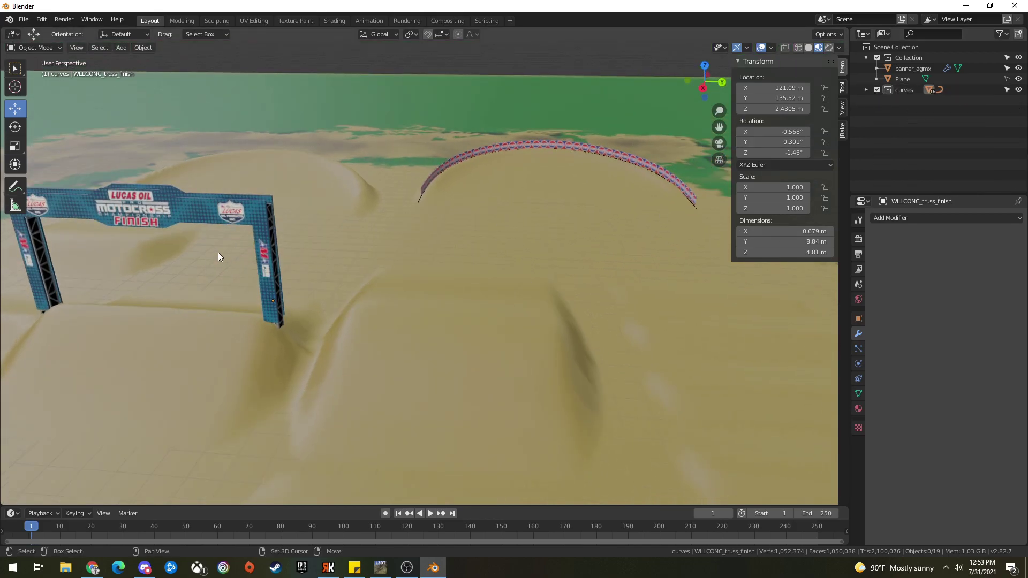
pyautogui.click(281, 289)
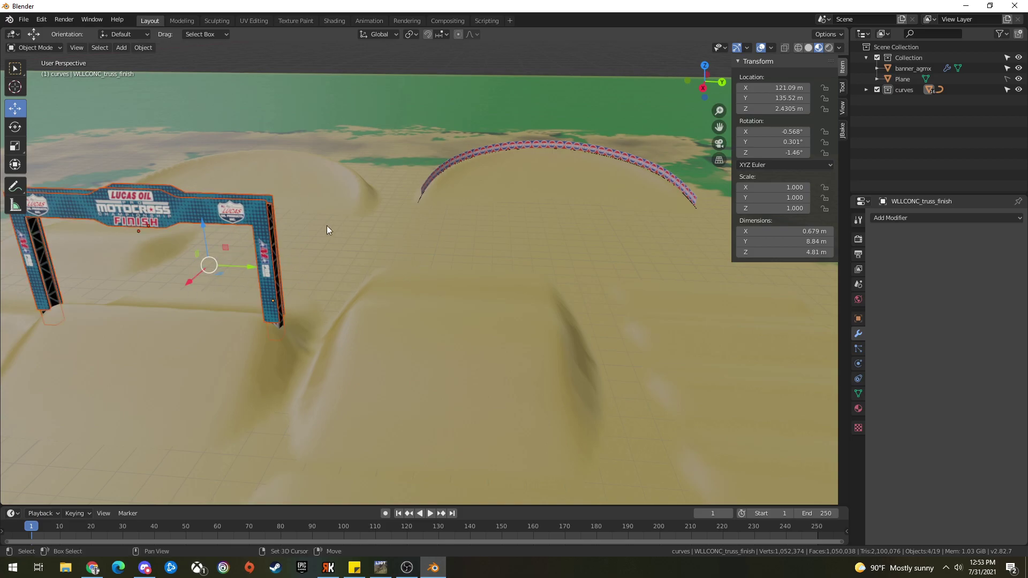
pyautogui.keyDown('shift'); pyautogui.click(491, 147); pyautogui.keyUp('shift')
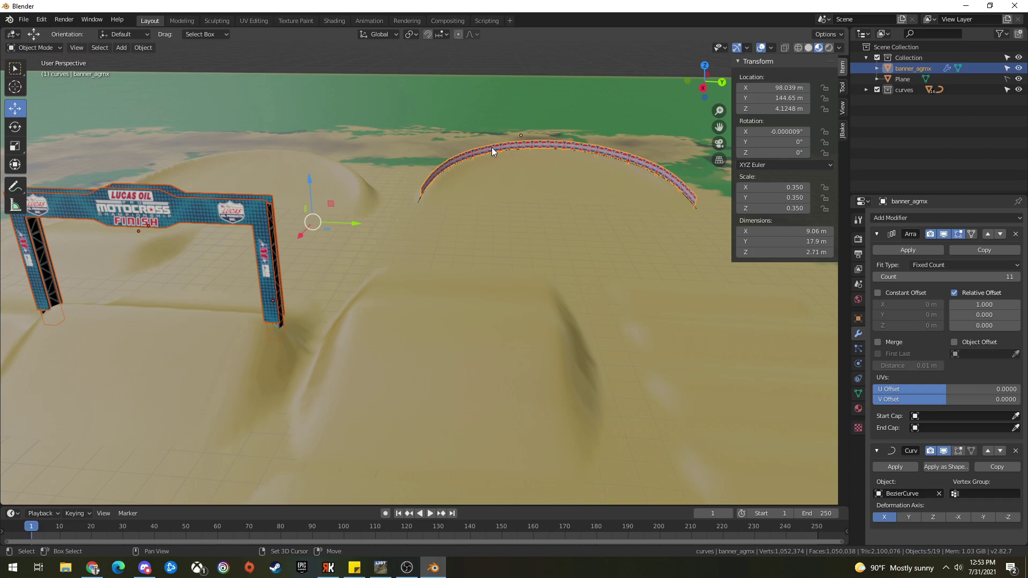
pyautogui.click(867, 88)
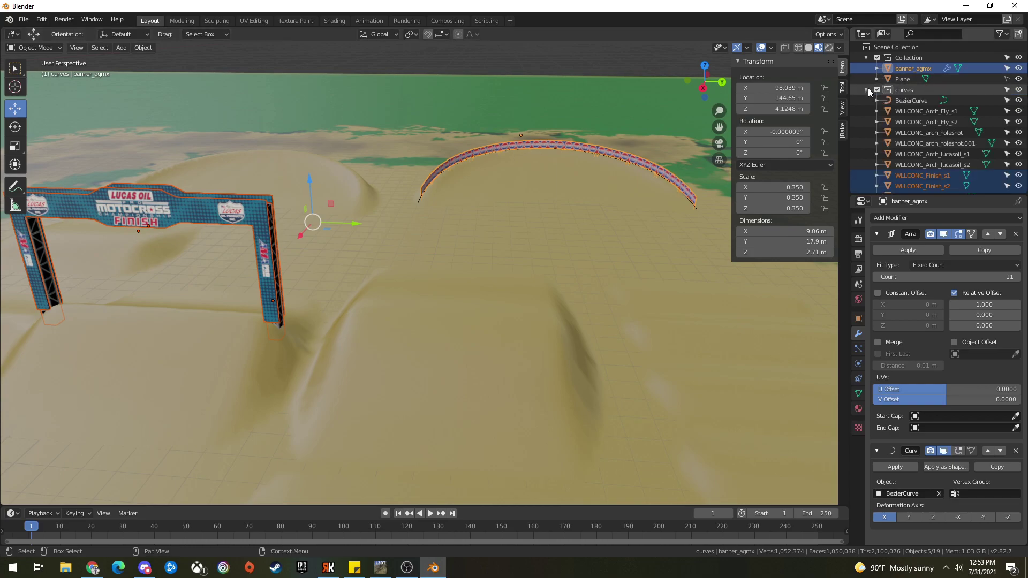
pyautogui.scroll(-3, 929, 181)
pyautogui.scroll(3, 948, 126)
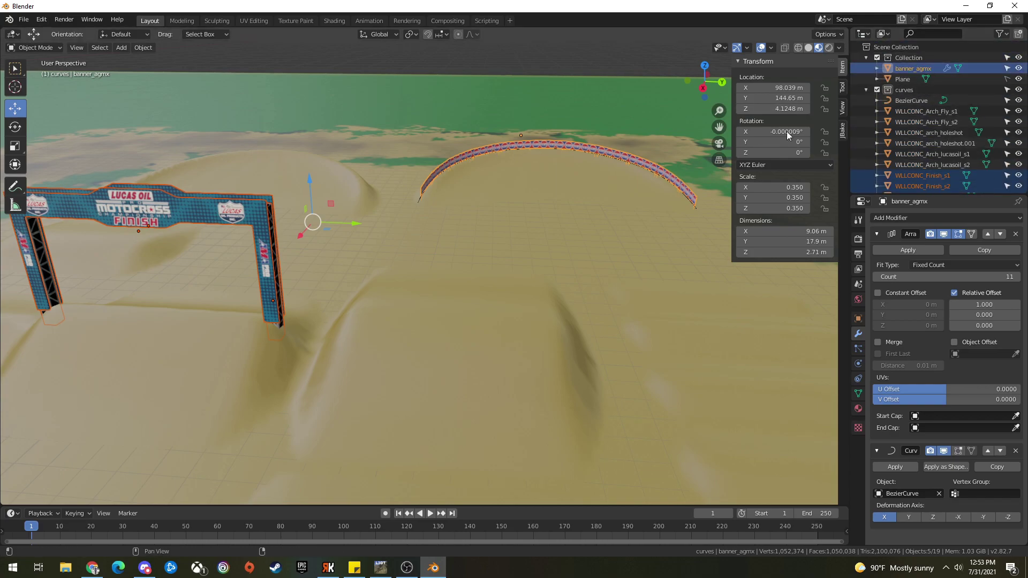
# Step: Export only the selected objects, limited to the Mesh type, over Object Test.fbx in the Object Test Track\Build folder
pyautogui.click(23, 19)
pyautogui.moveTo(53, 175)
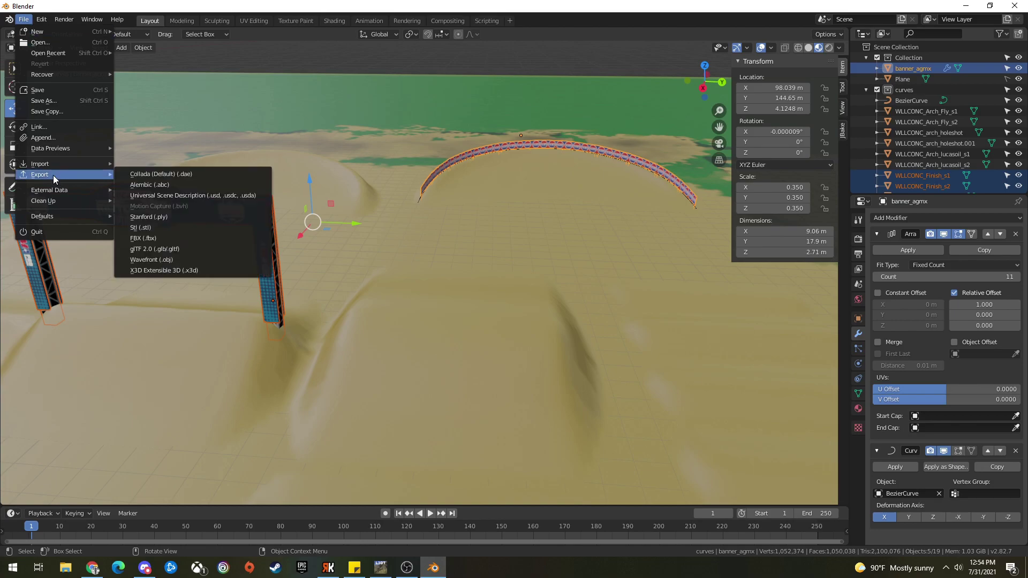
pyautogui.click(172, 238)
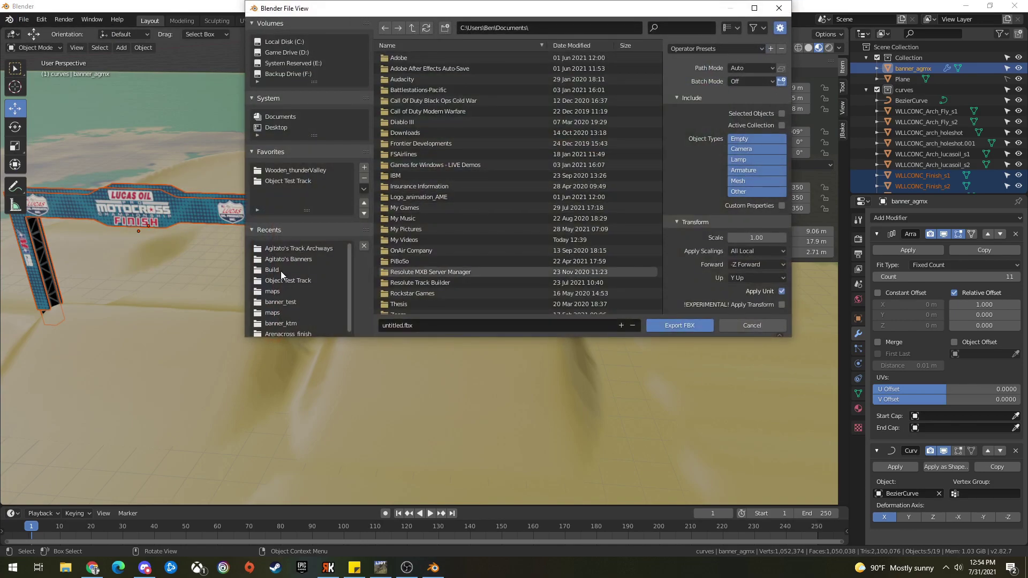
pyautogui.click(308, 181)
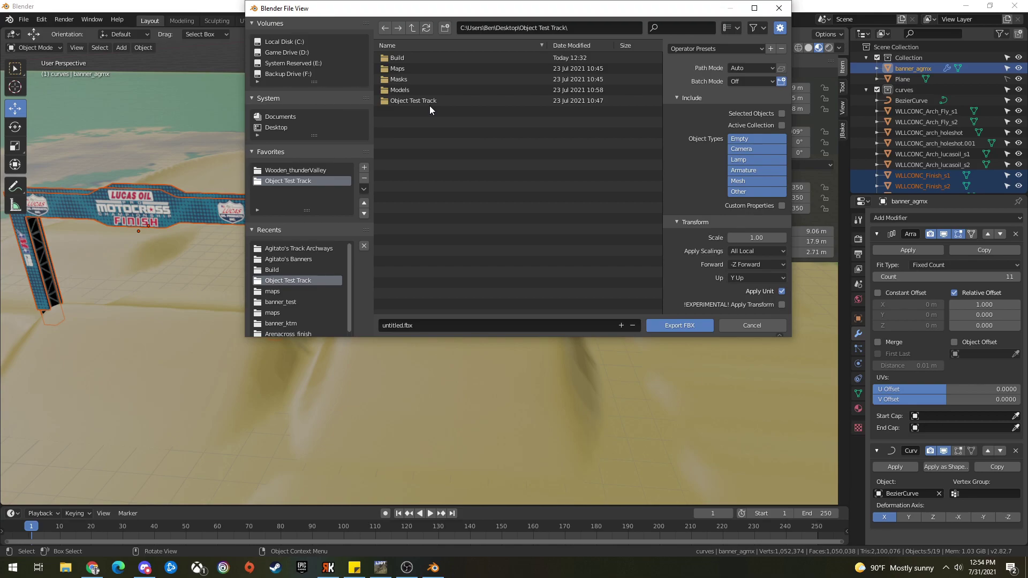
pyautogui.click(420, 59)
pyautogui.click(420, 58)
pyautogui.click(755, 182)
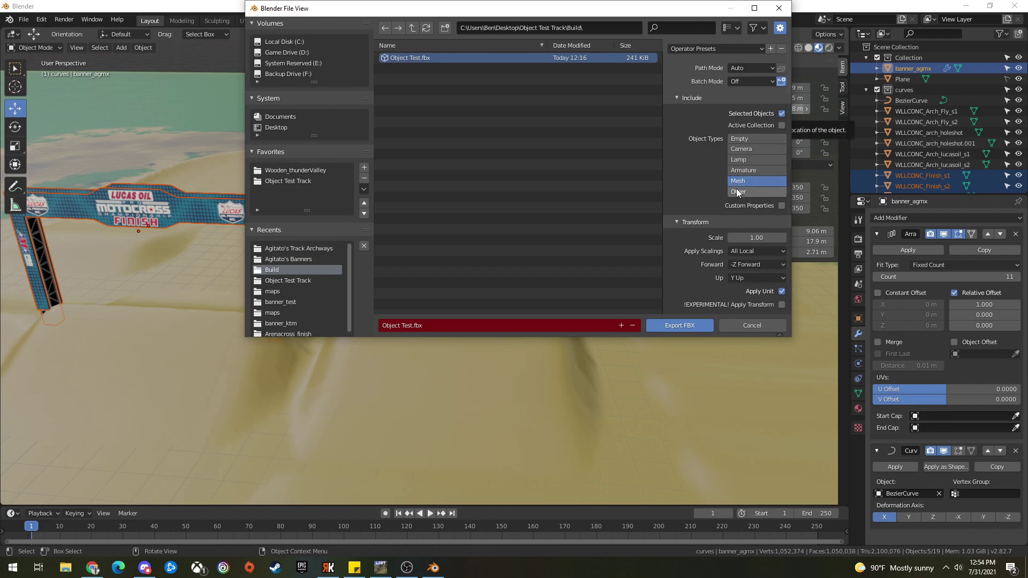
pyautogui.click(675, 326)
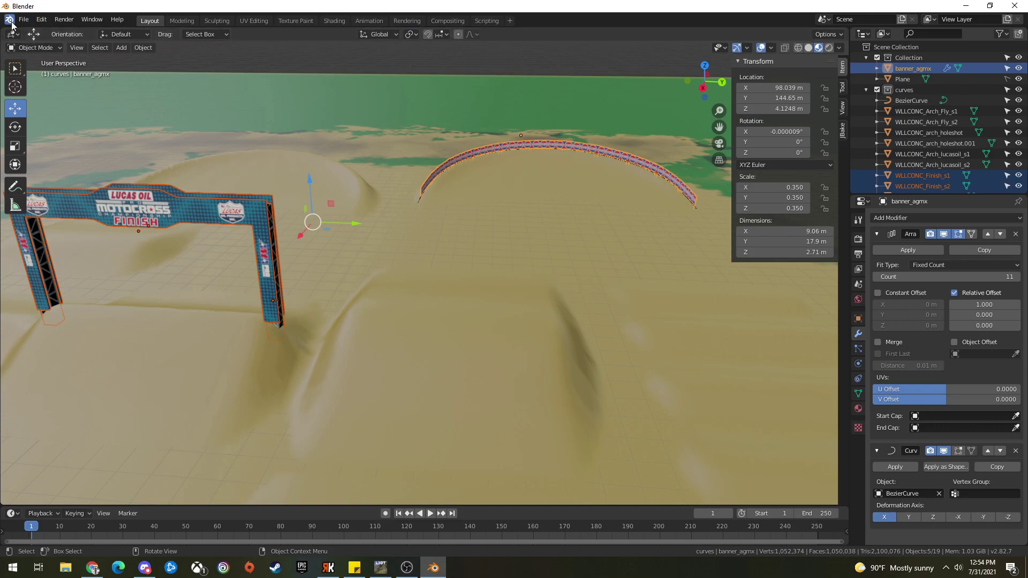
# Step: Switch to Resolute MXB Track Builder Helper, launch the Fbx2Edf converter and load Object Test.fbx from the Object Test Track\Build folder
pyautogui.click(963, 7)
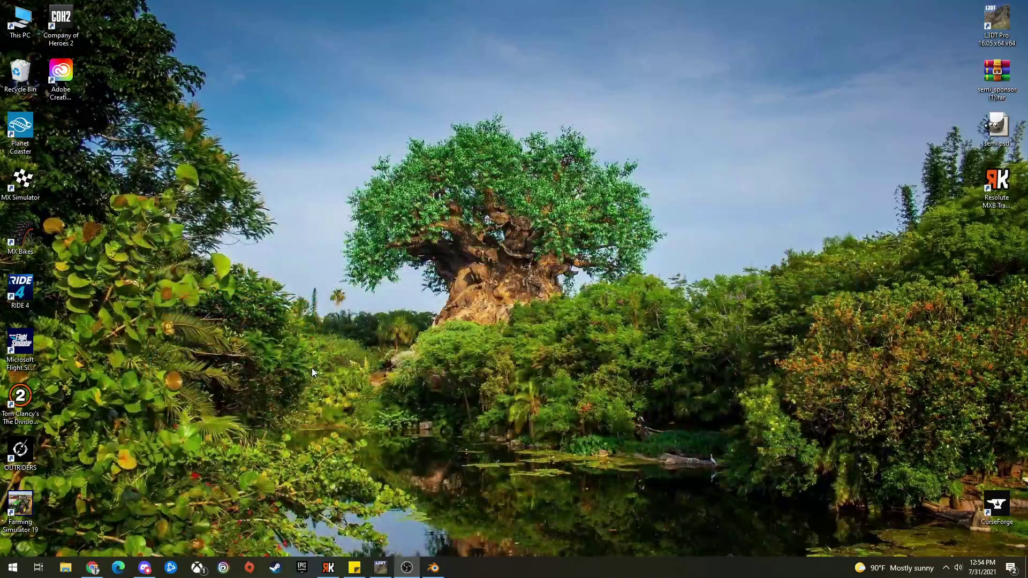
pyautogui.click(328, 567)
pyautogui.moveTo(575, 51); pyautogui.dragTo(507, 39)
pyautogui.scroll(-5, 761, 443)
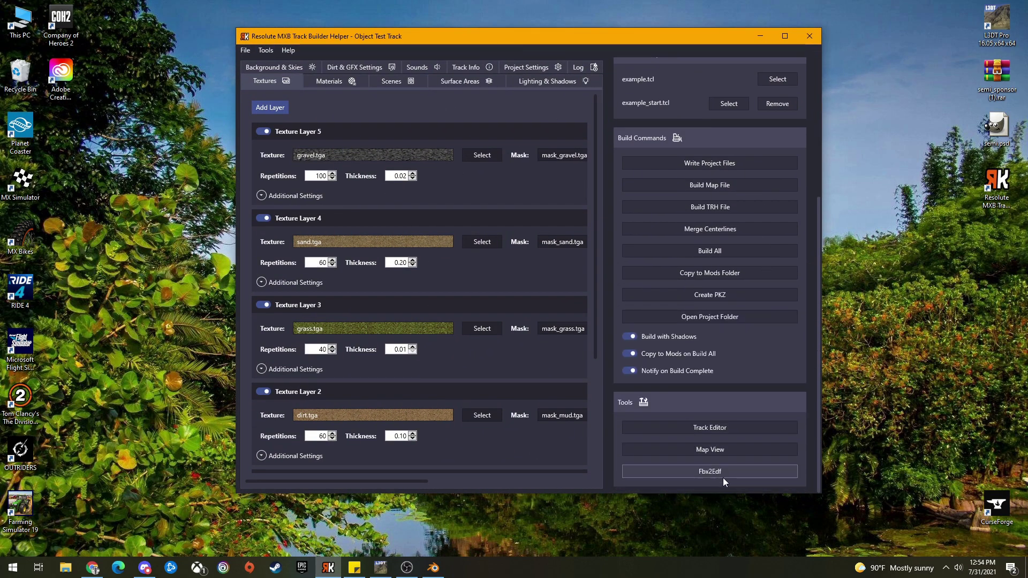
pyautogui.click(714, 469)
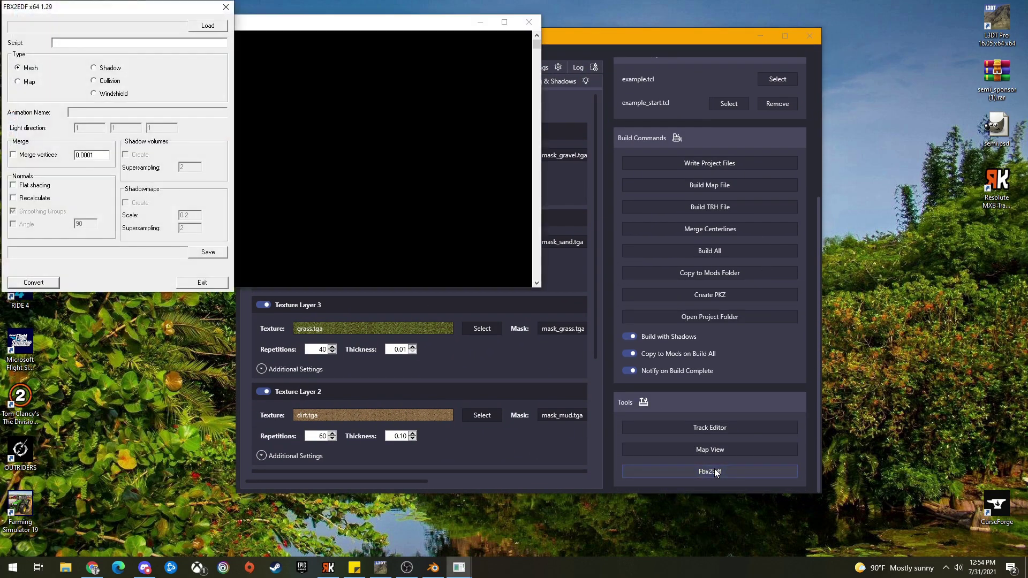
pyautogui.click(208, 26)
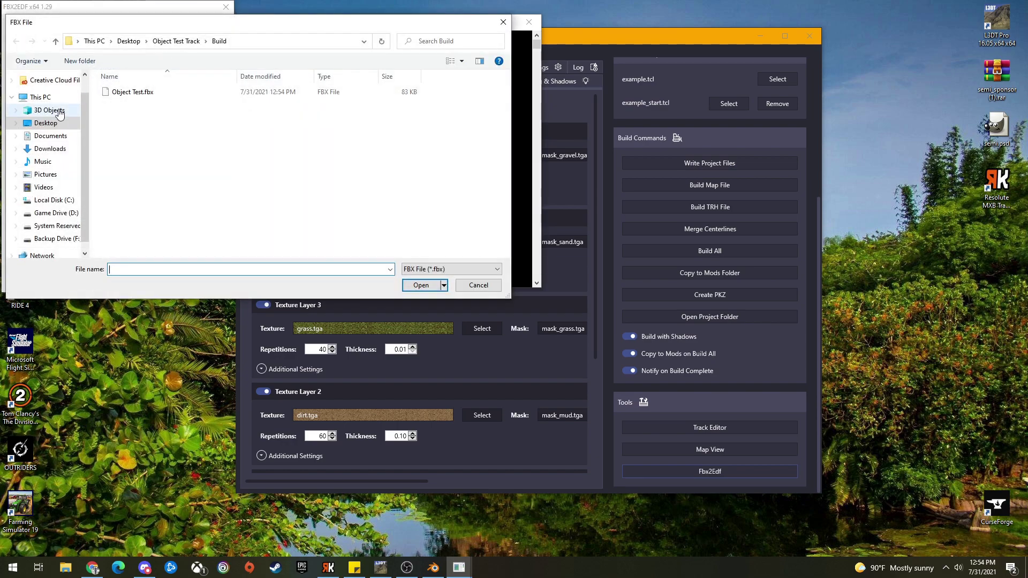
pyautogui.click(138, 94)
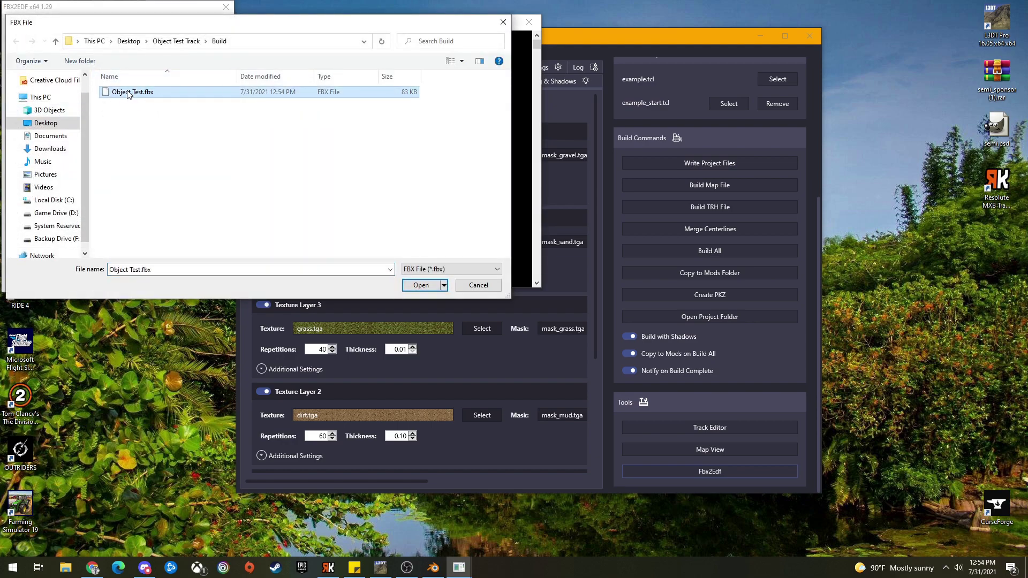
pyautogui.click(420, 284)
# Step: Set the converter's output to overwrite Object_test.edf in the Object Test Track\Models folder
pyautogui.click(209, 252)
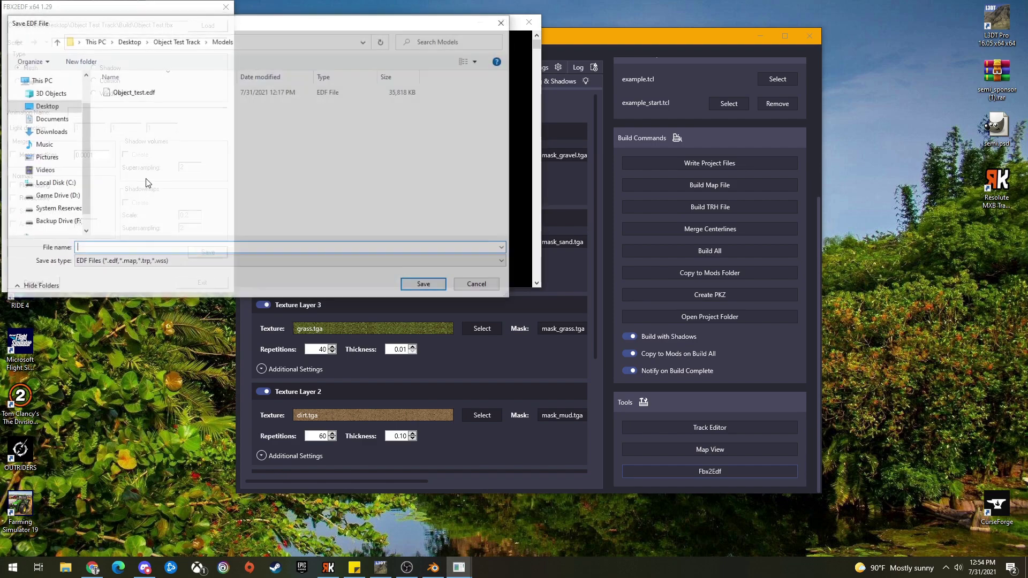
pyautogui.click(124, 97)
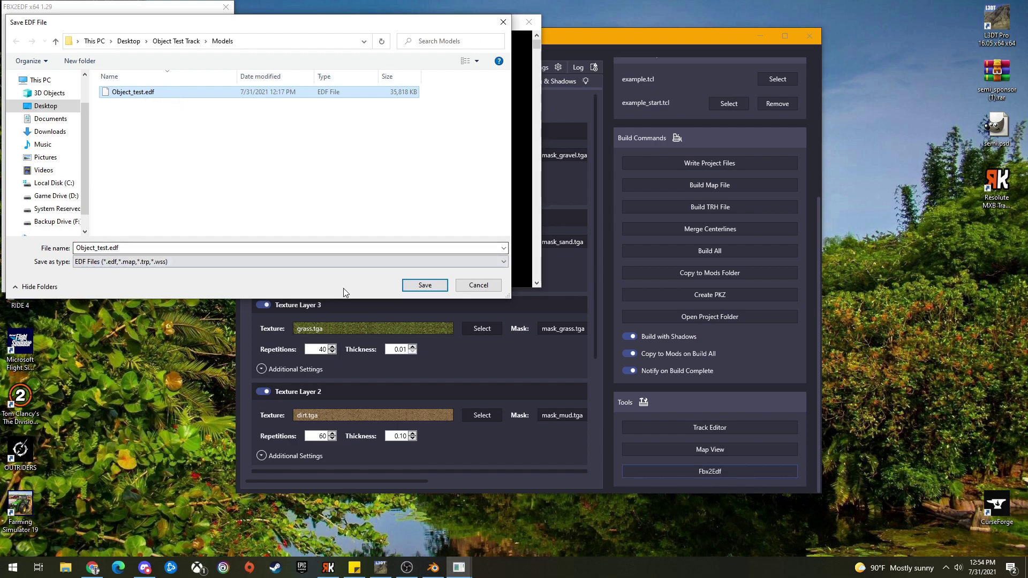
pyautogui.click(419, 287)
pyautogui.click(545, 286)
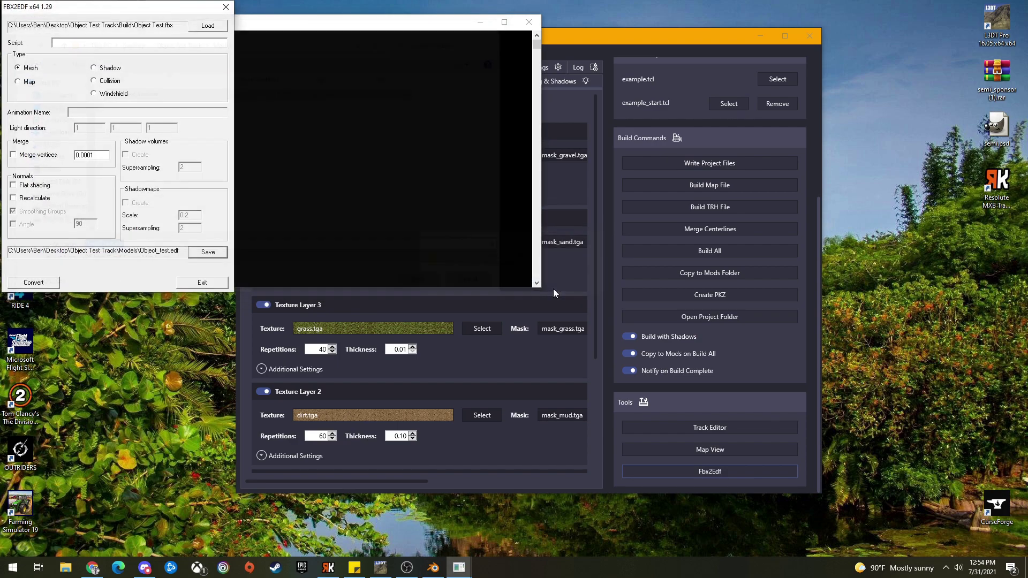
# Step: Convert the loaded FBX to EDF as a Mesh and close the converter
pyautogui.click(95, 24)
pyautogui.click(33, 283)
pyautogui.click(315, 41)
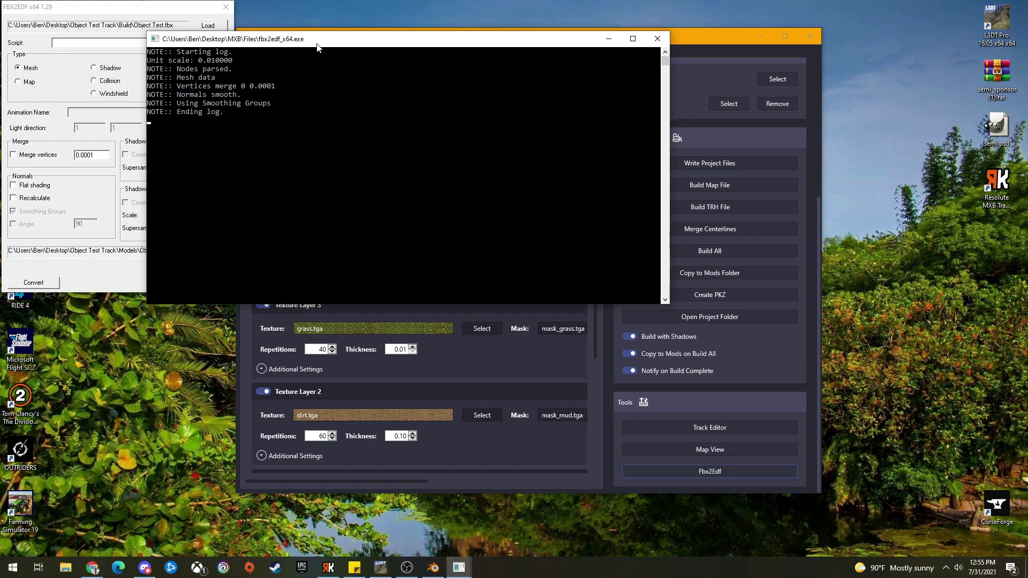
pyautogui.click(657, 39)
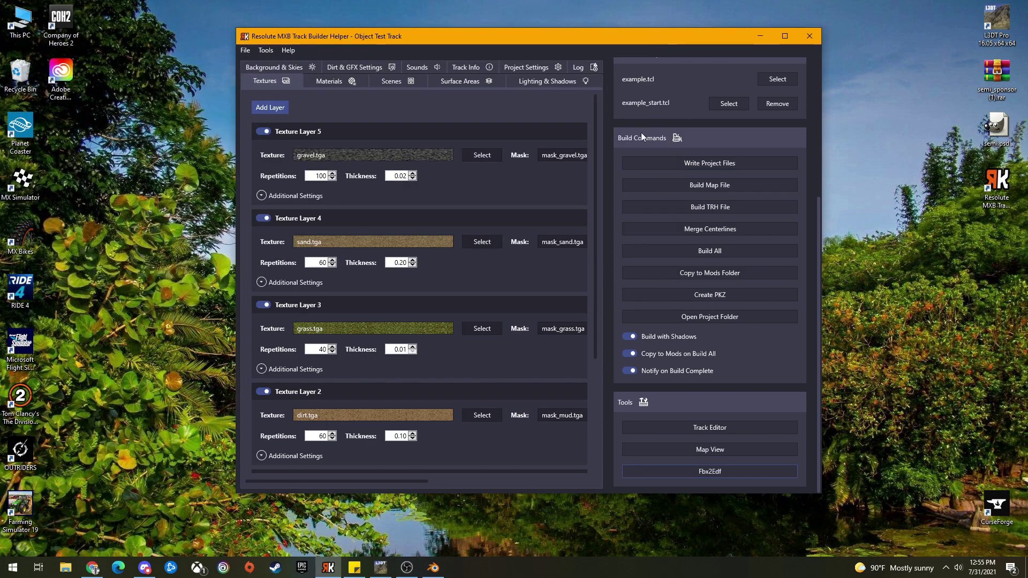
# Step: Disable building with shadows, build all project files, and dismiss the build completion notice
pyautogui.click(631, 337)
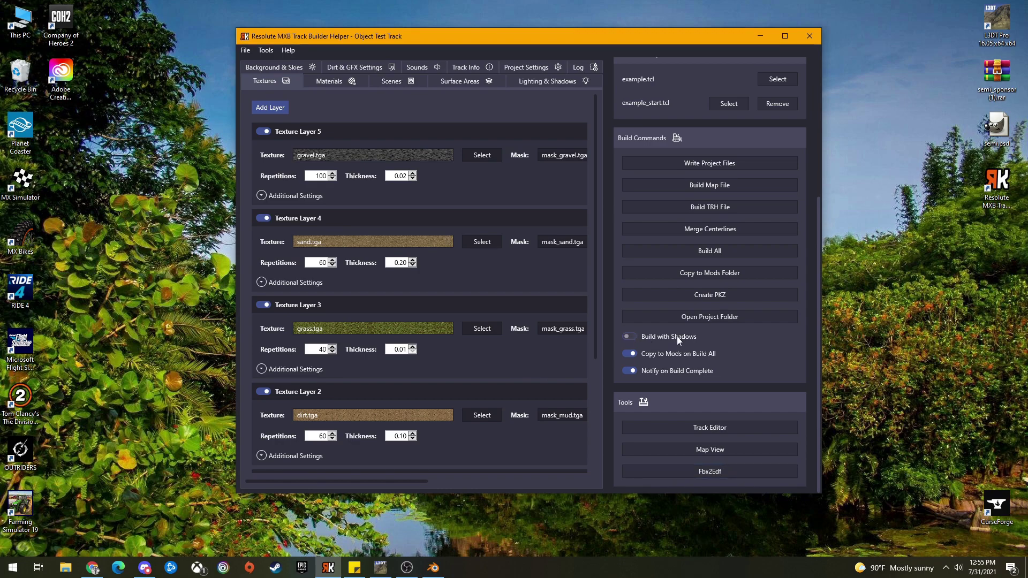
pyautogui.scroll(1, 718, 321)
pyautogui.click(718, 278)
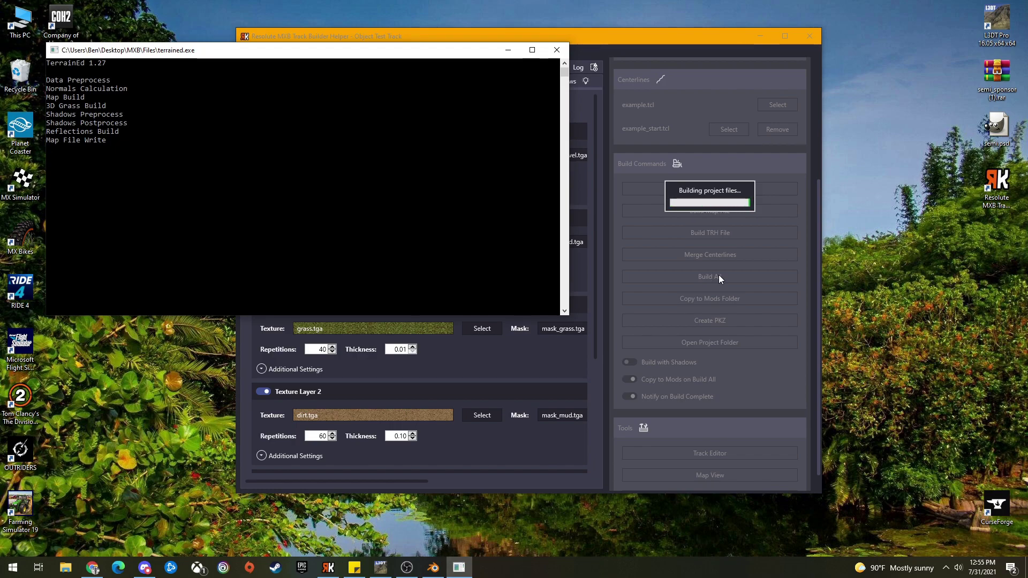
pyautogui.click(693, 178)
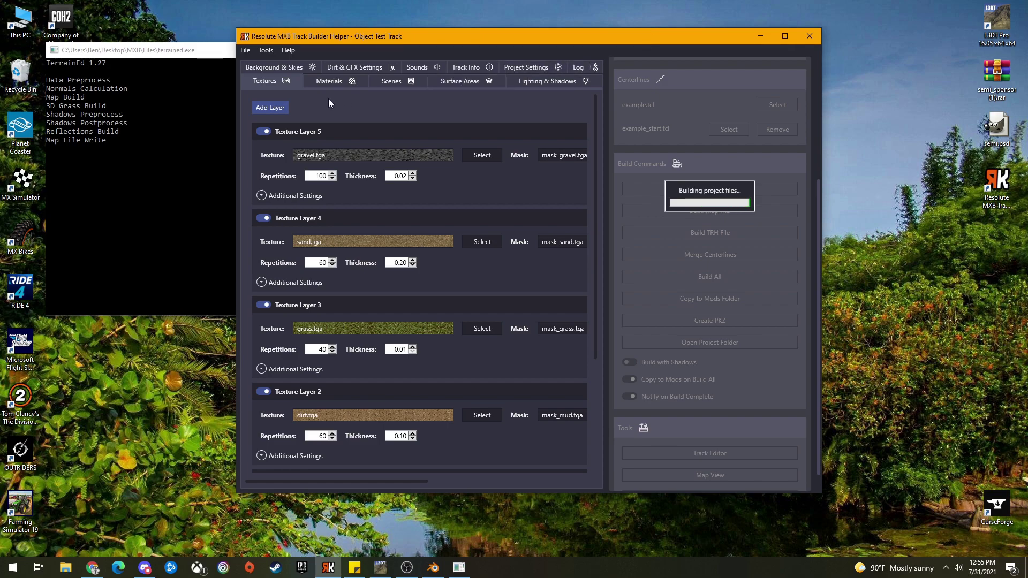
pyautogui.click(139, 50)
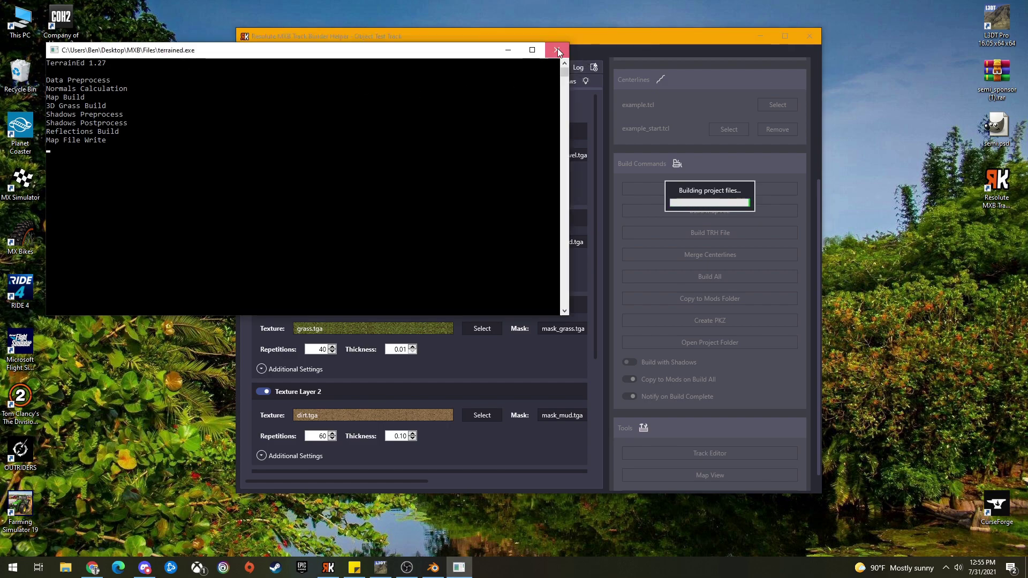
pyautogui.click(589, 310)
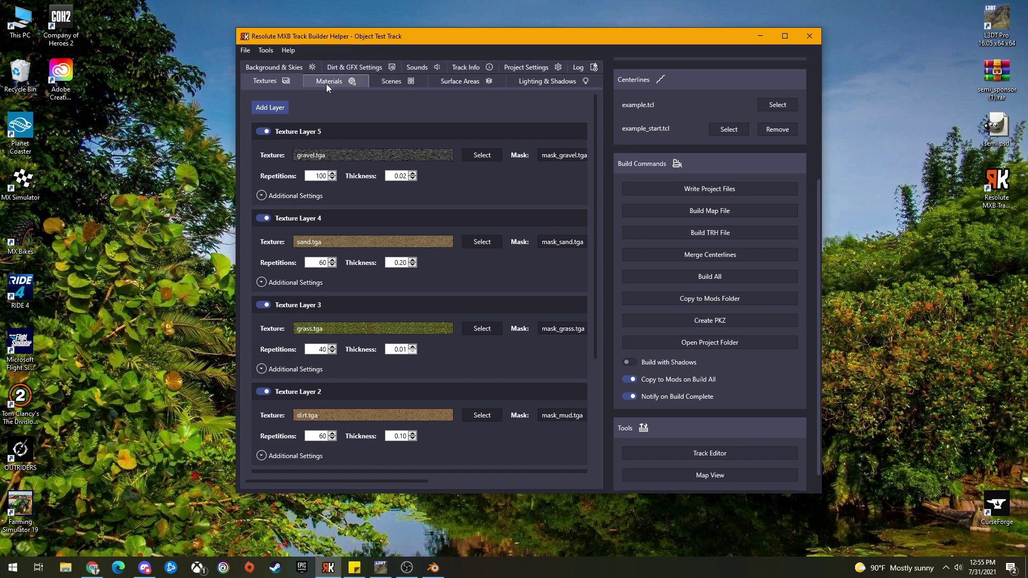
# Step: Widen the track builder window and remove Scene 0 with its Object_test.edf model from the project's scenes
pyautogui.click(387, 84)
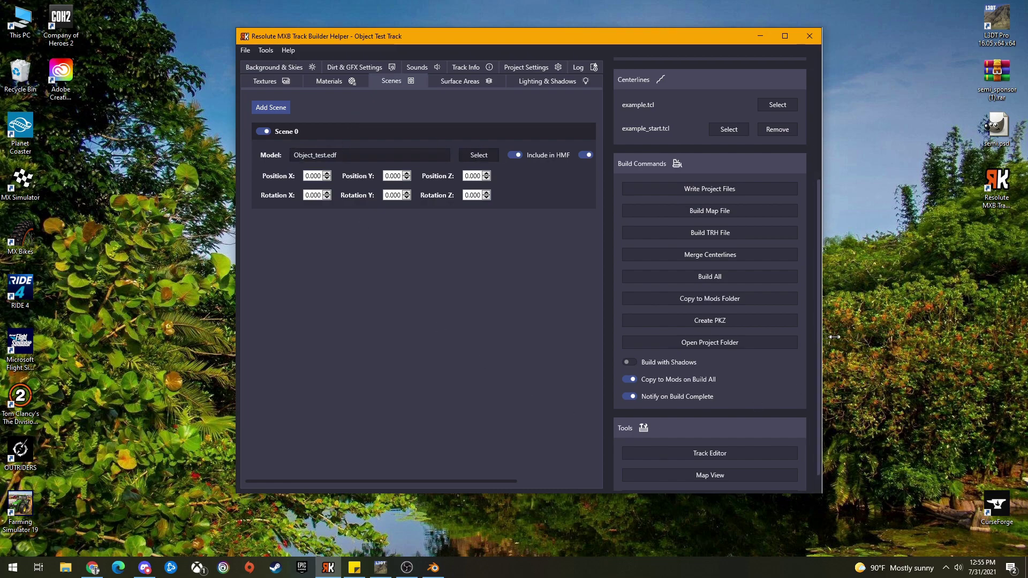
pyautogui.moveTo(824, 335); pyautogui.dragTo(940, 336)
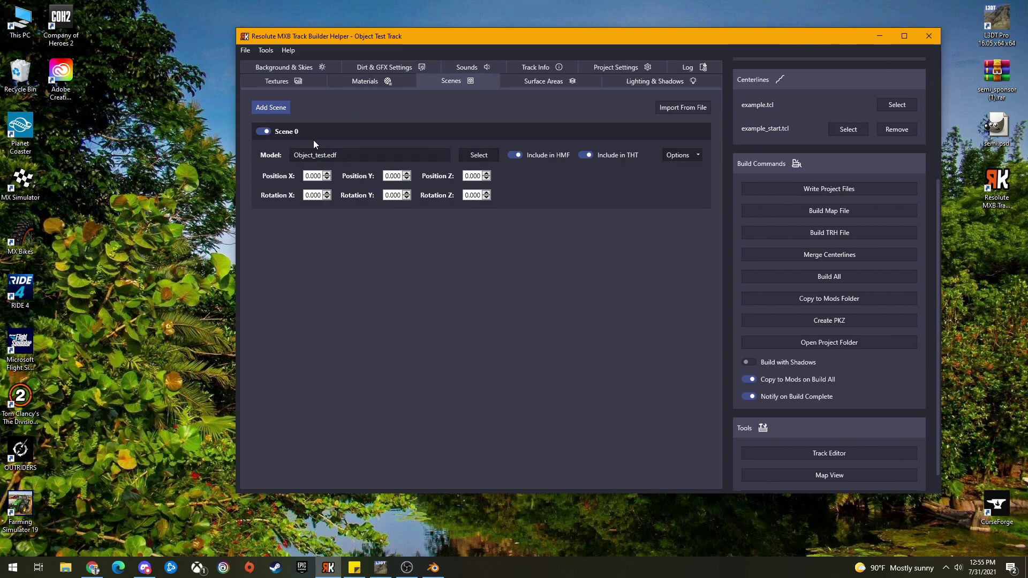
pyautogui.click(264, 132)
pyautogui.click(264, 132)
pyautogui.click(697, 155)
pyautogui.click(704, 276)
pyautogui.click(540, 312)
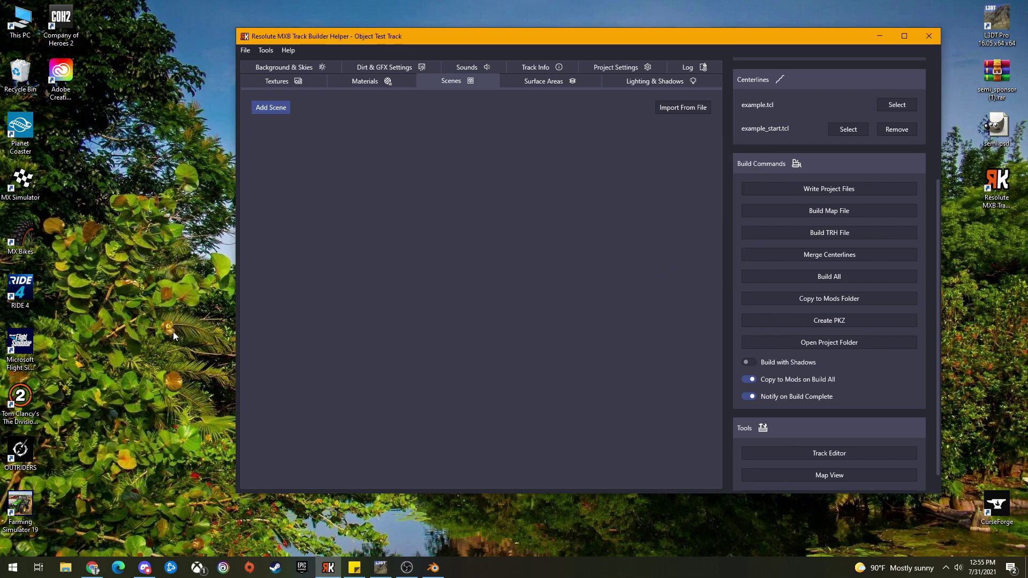
# Step: Add a new scene that uses Object_test.edf from the Models folder as its model
pyautogui.click(272, 112)
pyautogui.click(464, 153)
pyautogui.click(368, 110)
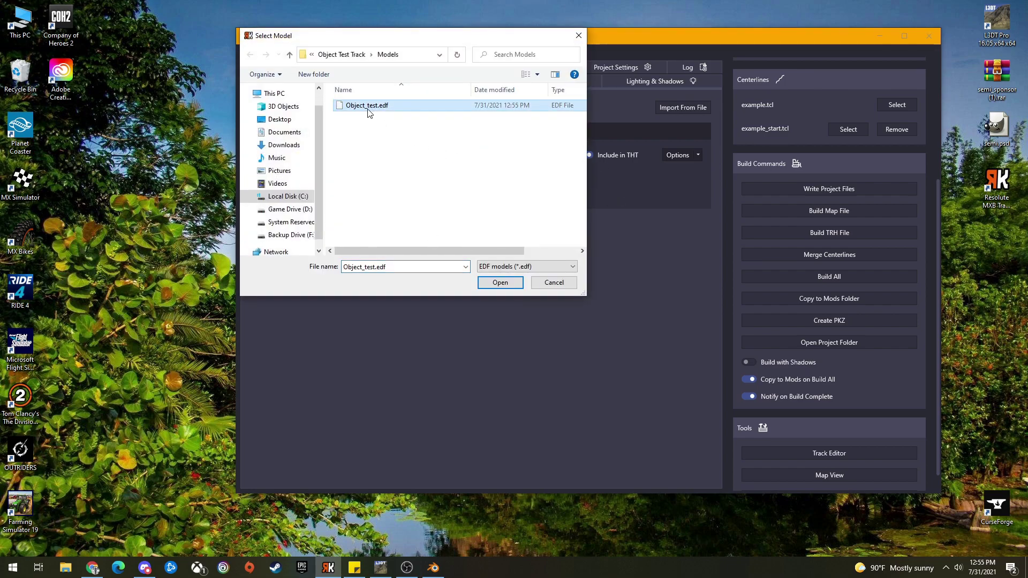
pyautogui.click(500, 282)
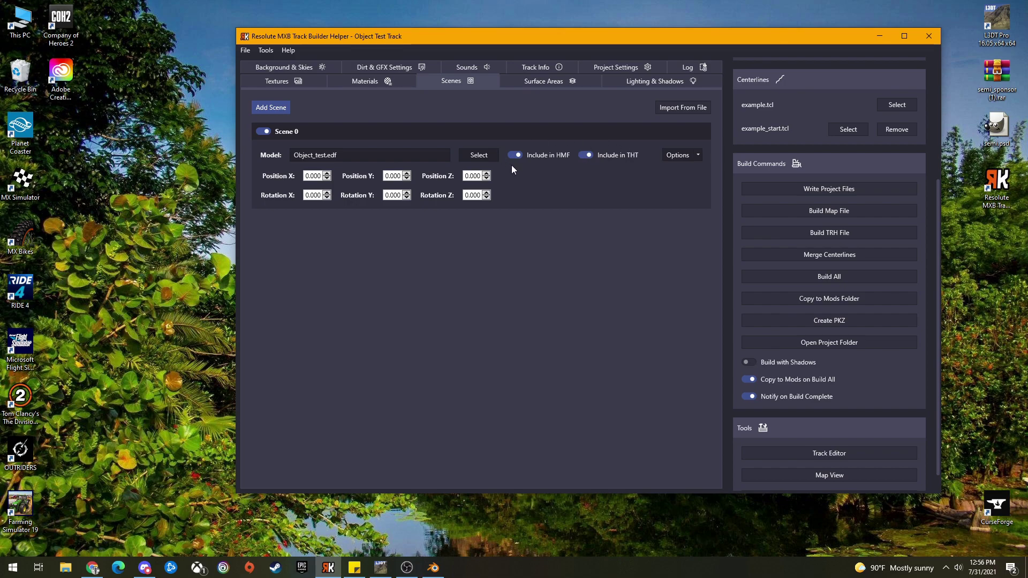
# Step: Switch to Blender to review the selected banner and finish arch objects, and return to the track builder
pyautogui.moveTo(436, 44); pyautogui.dragTo(359, 50)
pyautogui.click(433, 567)
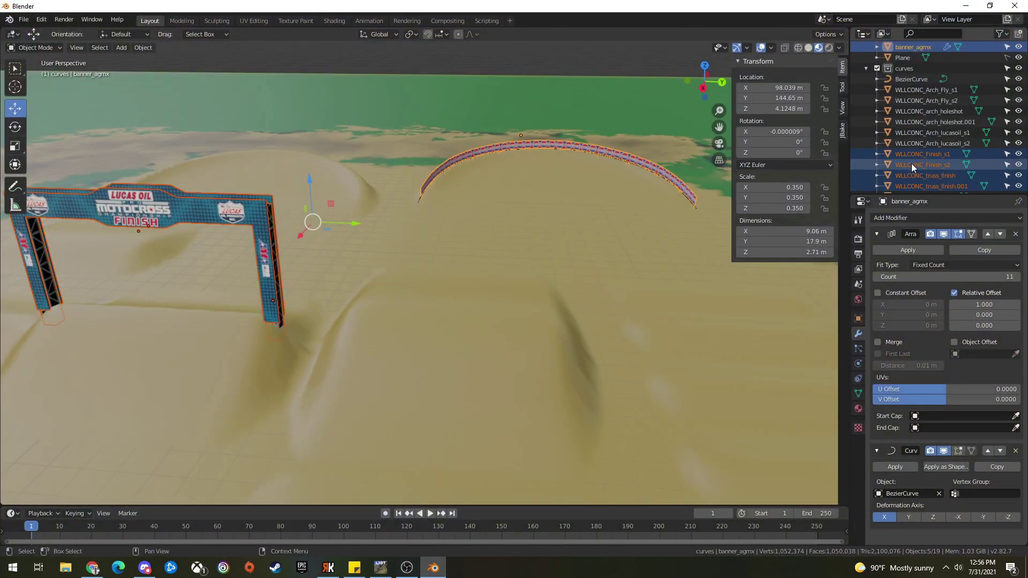
pyautogui.click(966, 6)
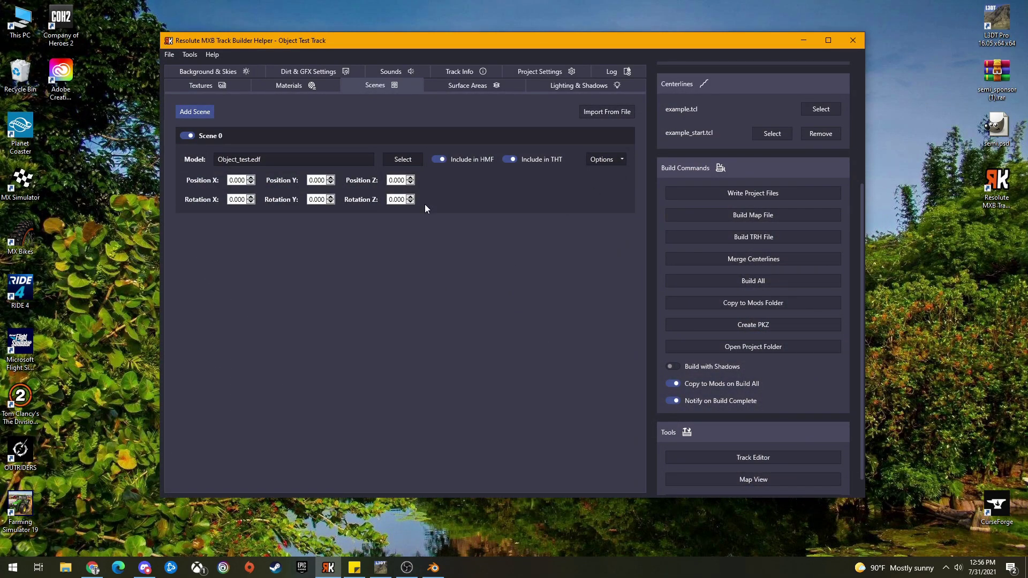
# Step: Save the track project, run Build All again, and dismiss the completion notice
pyautogui.hotkey('ctrl', 's')
pyautogui.click(749, 282)
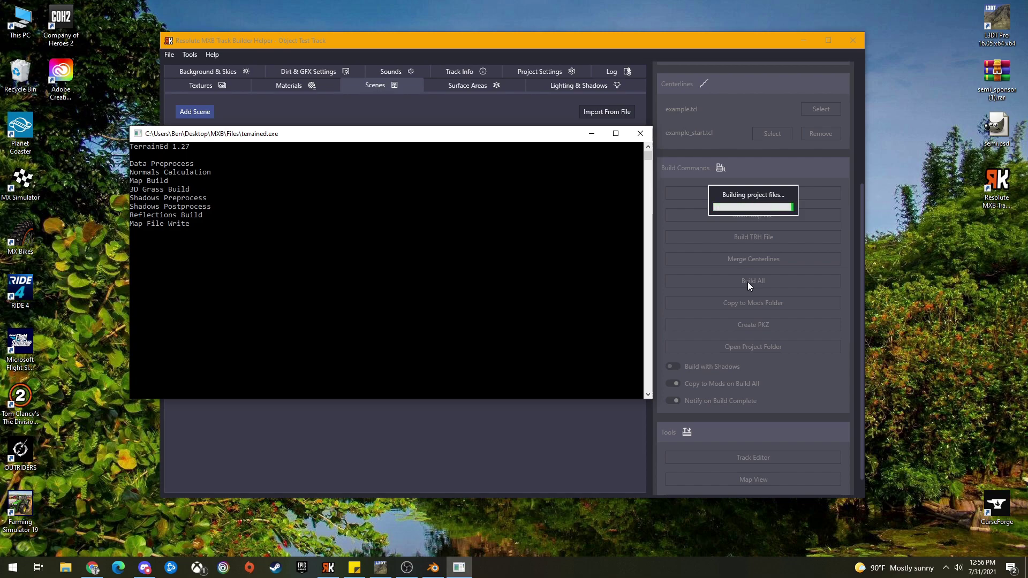
pyautogui.click(591, 312)
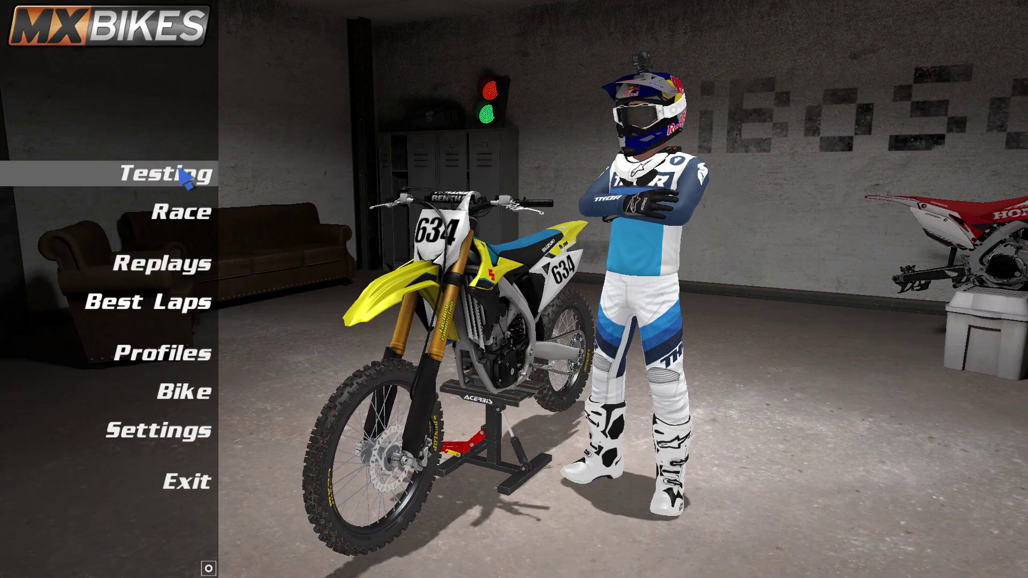
# Step: In MX Bikes, start a testing session on Object Test Track and go out onto the track
pyautogui.click(182, 177)
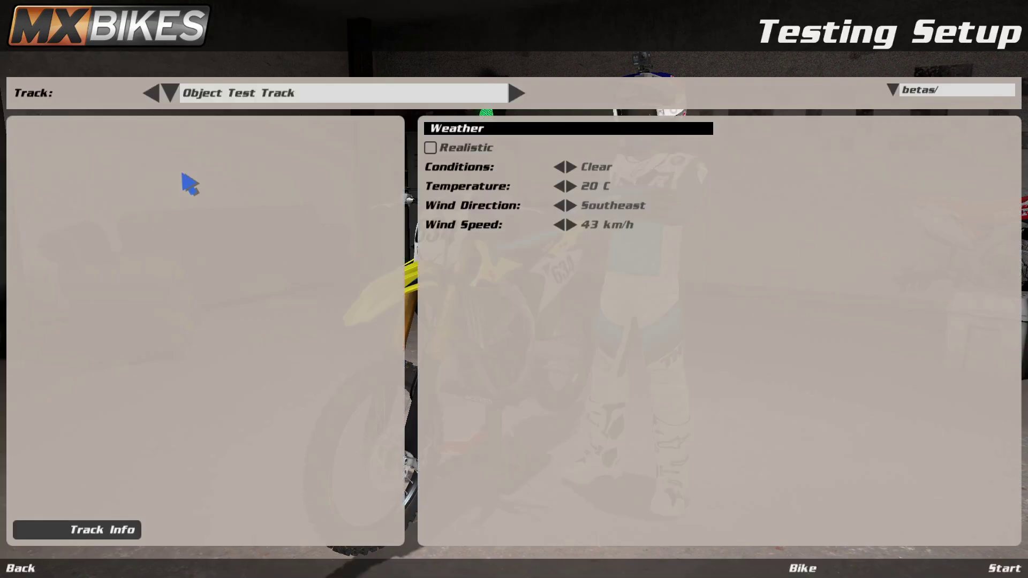
pyautogui.click(996, 572)
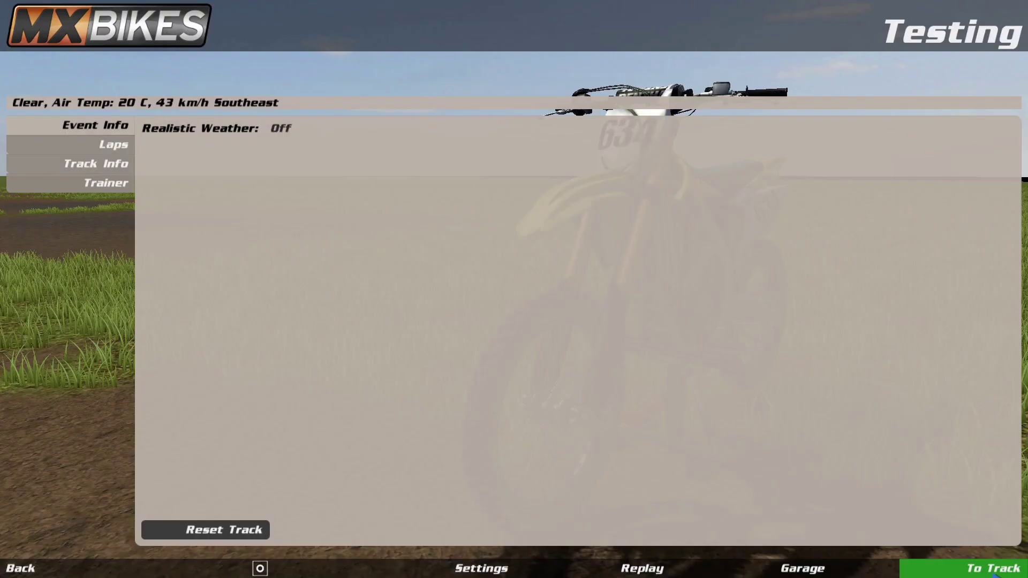
pyautogui.click(994, 574)
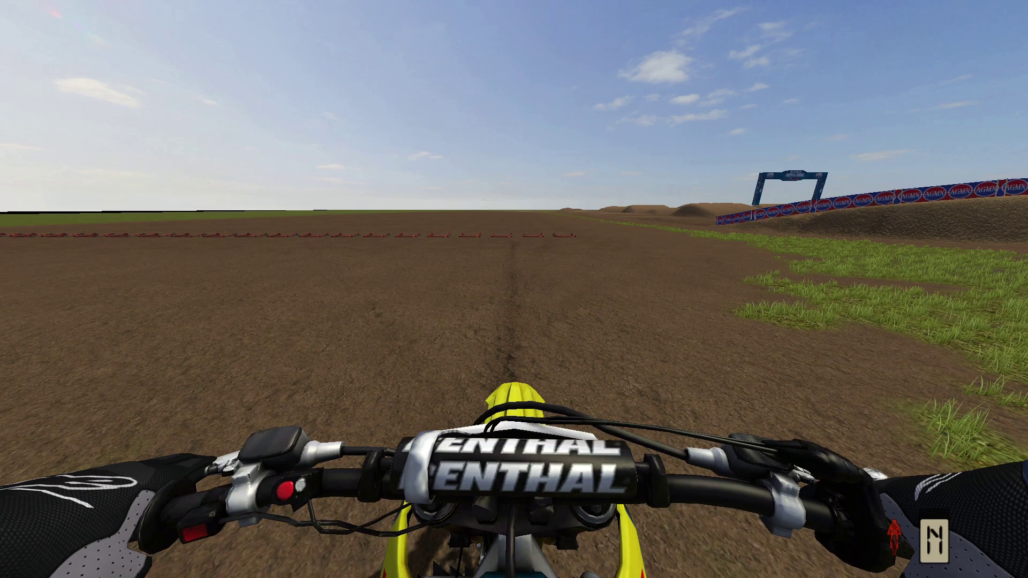
pyautogui.press('Up')
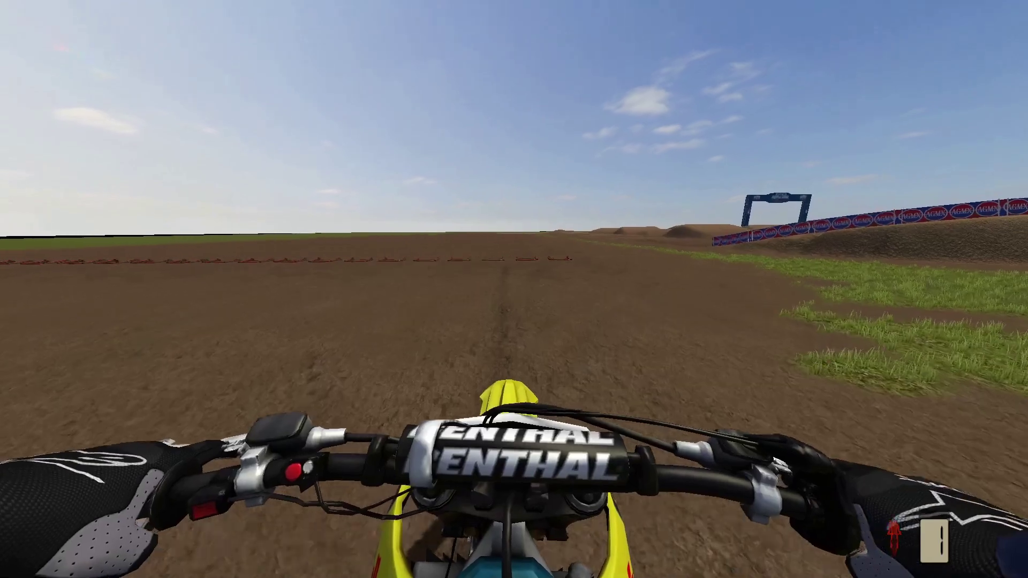
pyautogui.press('Left')
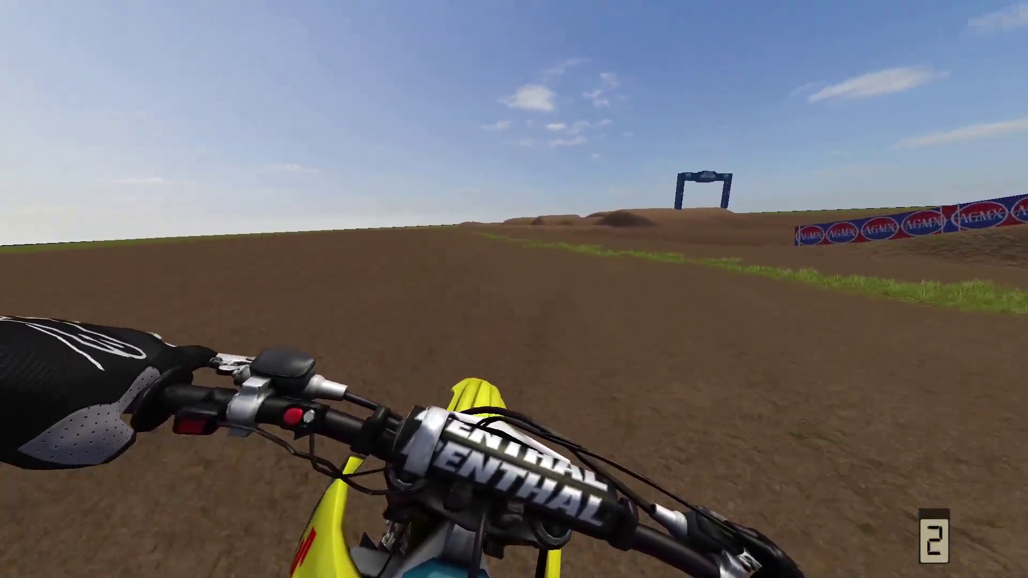
pyautogui.press('Right')
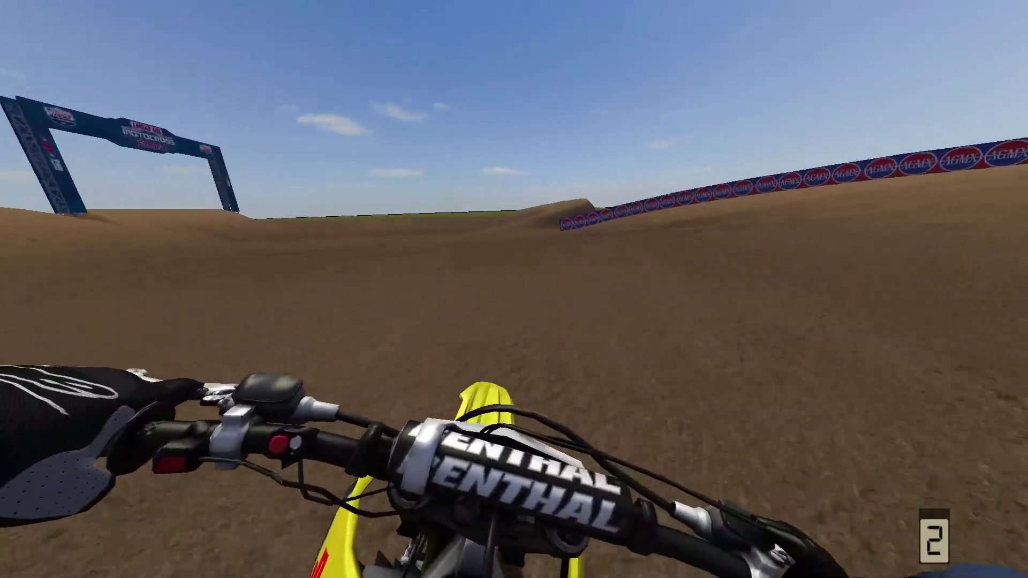
pyautogui.press('Right')
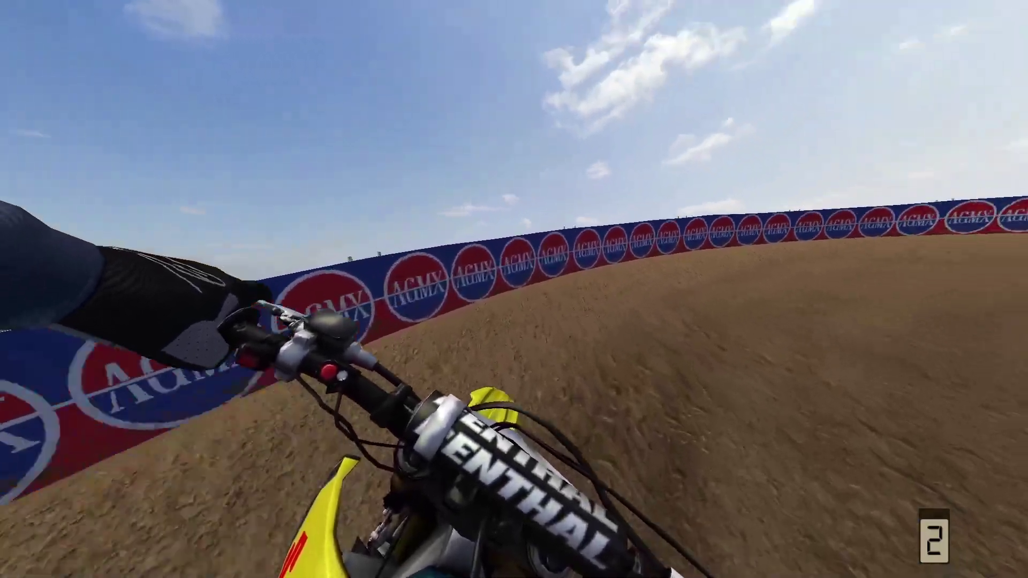
pyautogui.press('Left')
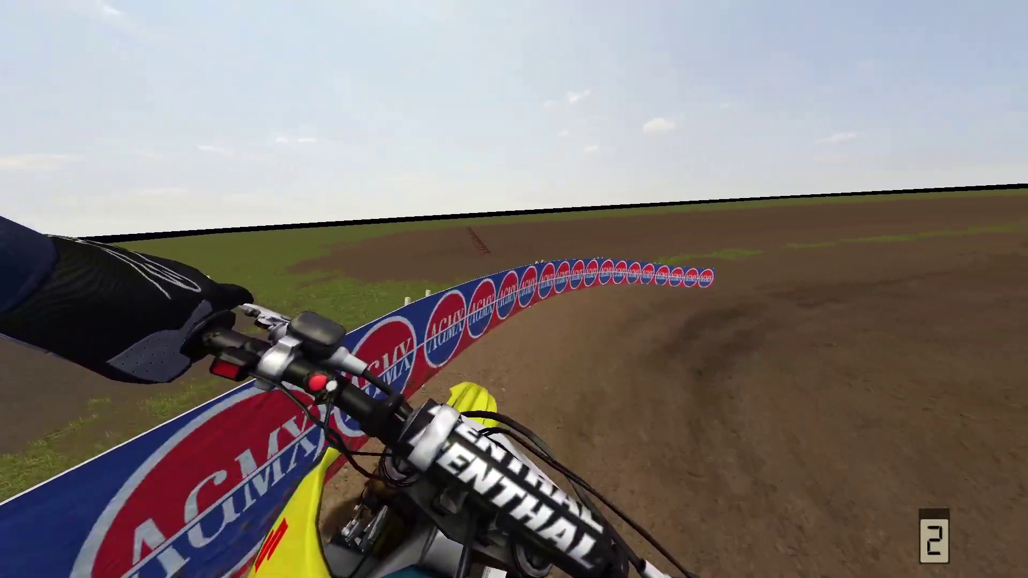
pyautogui.press('Right')
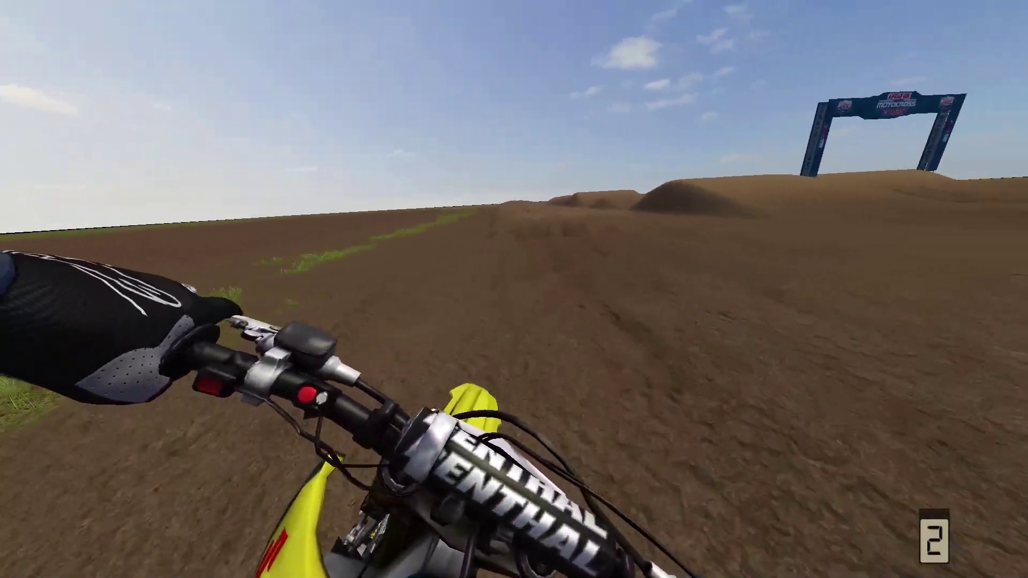
pyautogui.press('Right')
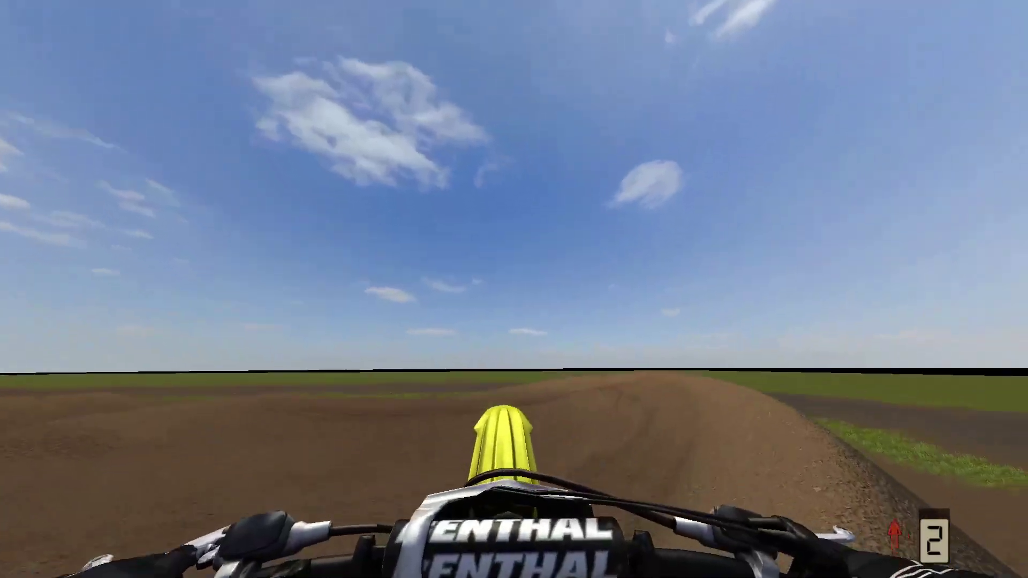
pyautogui.press('Right')
pyautogui.press('Left')
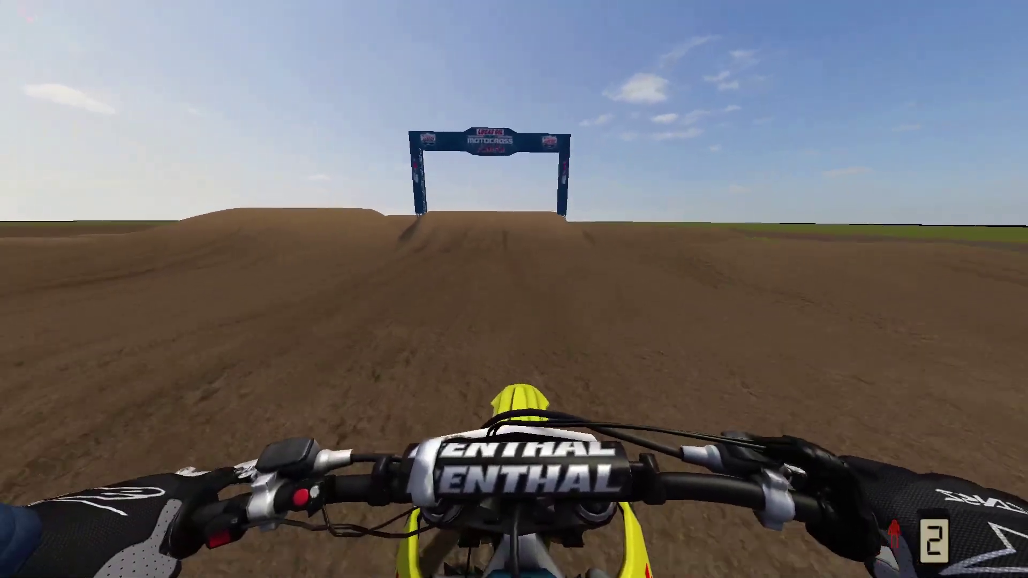
pyautogui.press('Up')
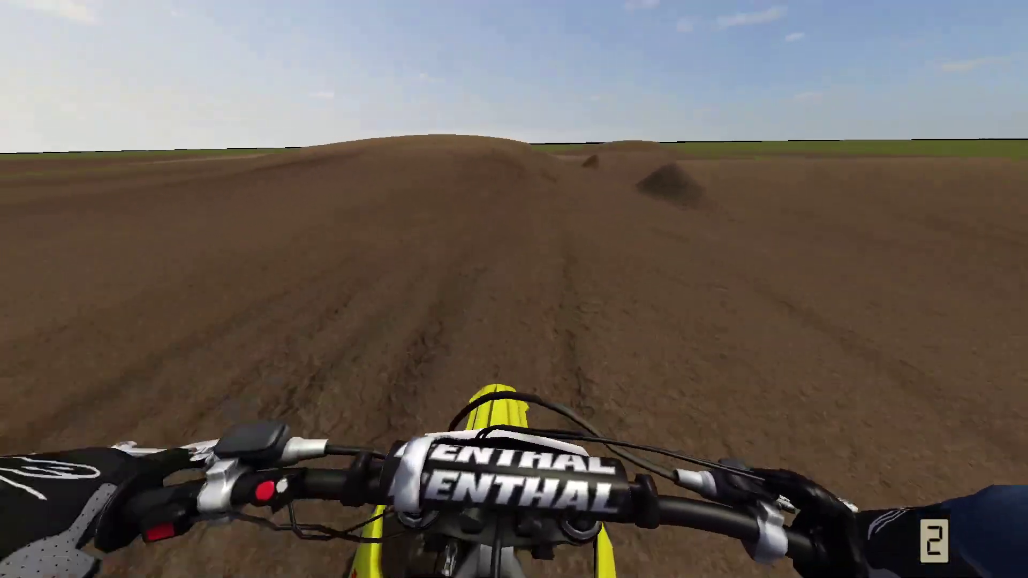
pyautogui.press('Left')
pyautogui.press('Left')
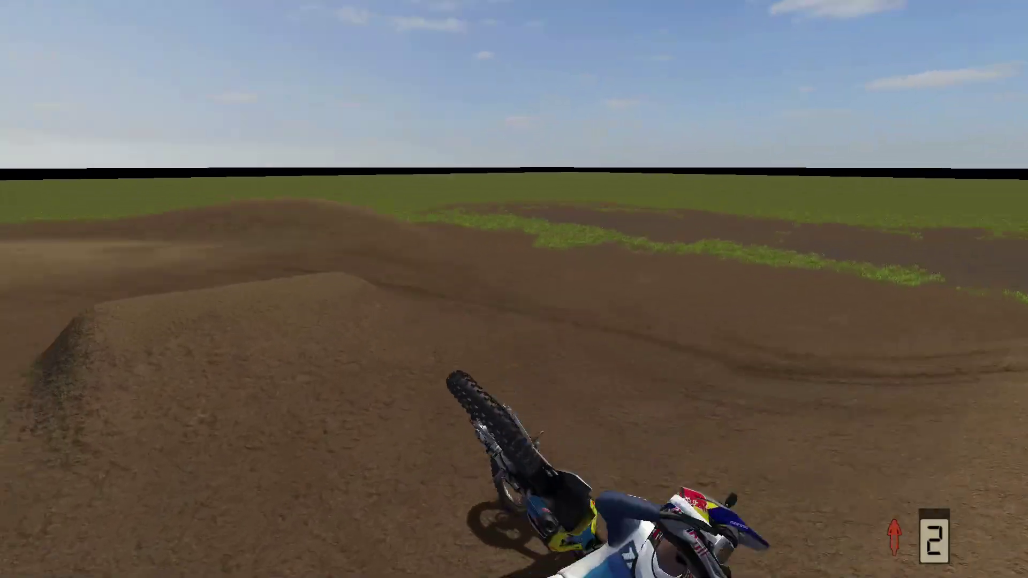
pyautogui.press('Up')
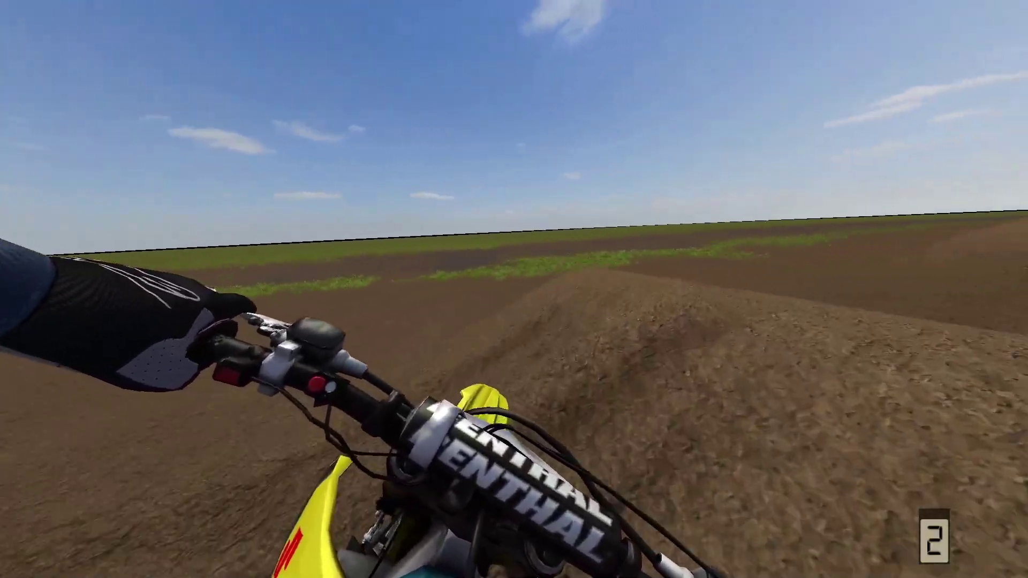
pyautogui.press('Right')
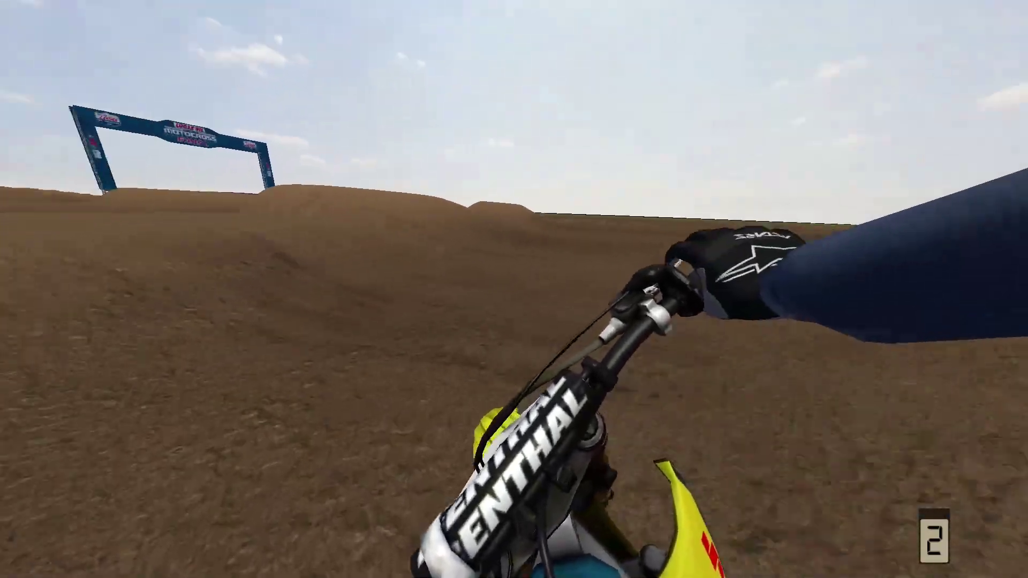
pyautogui.press('Left')
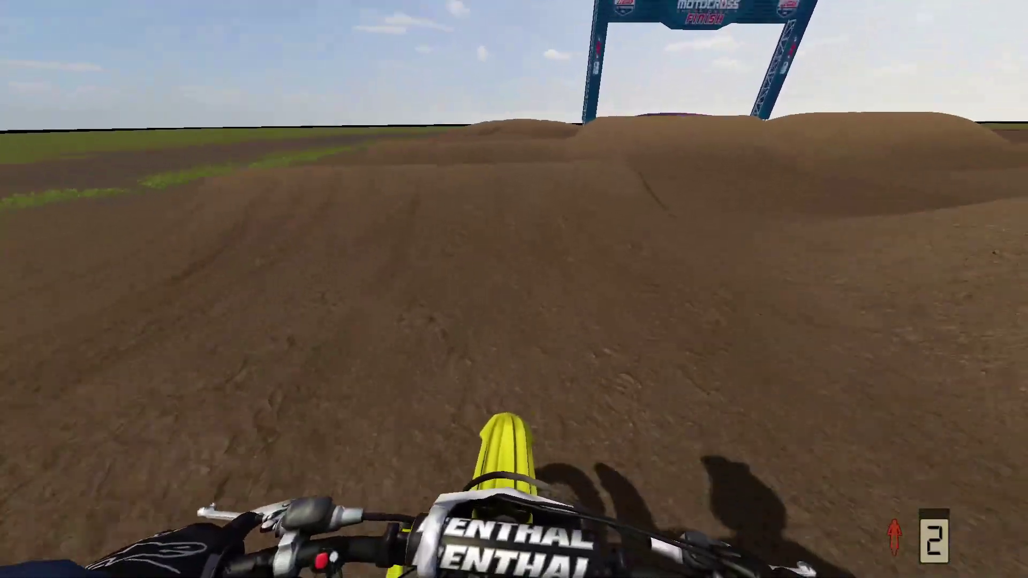
pyautogui.press('Right')
pyautogui.press('Left')
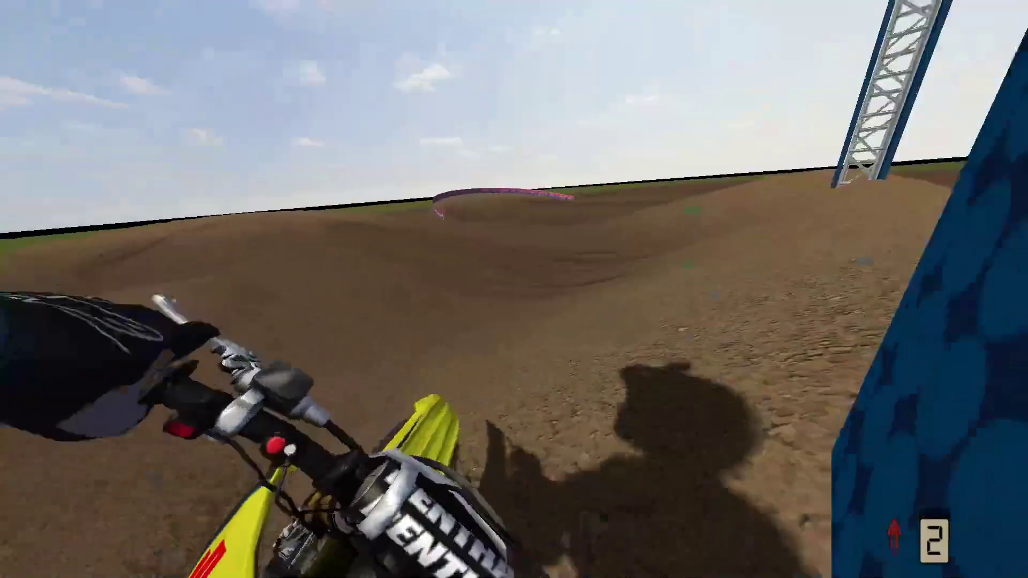
pyautogui.press('Left')
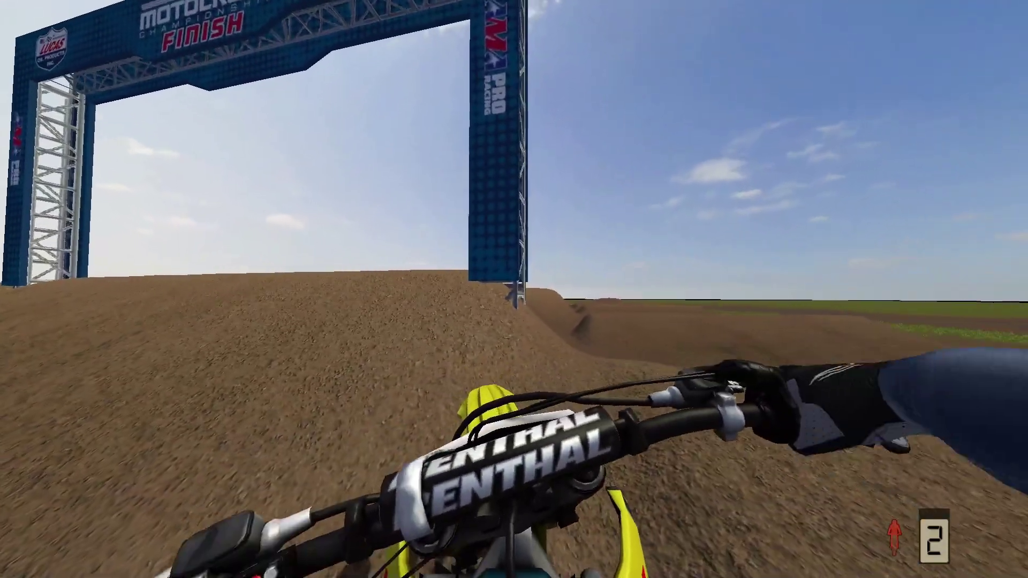
pyautogui.press('Left')
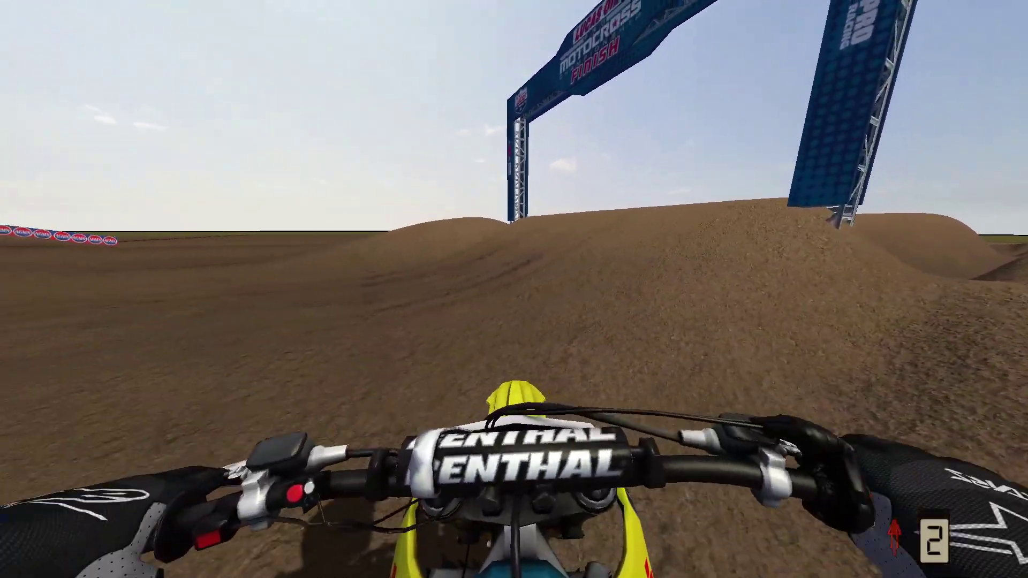
pyautogui.press('Left')
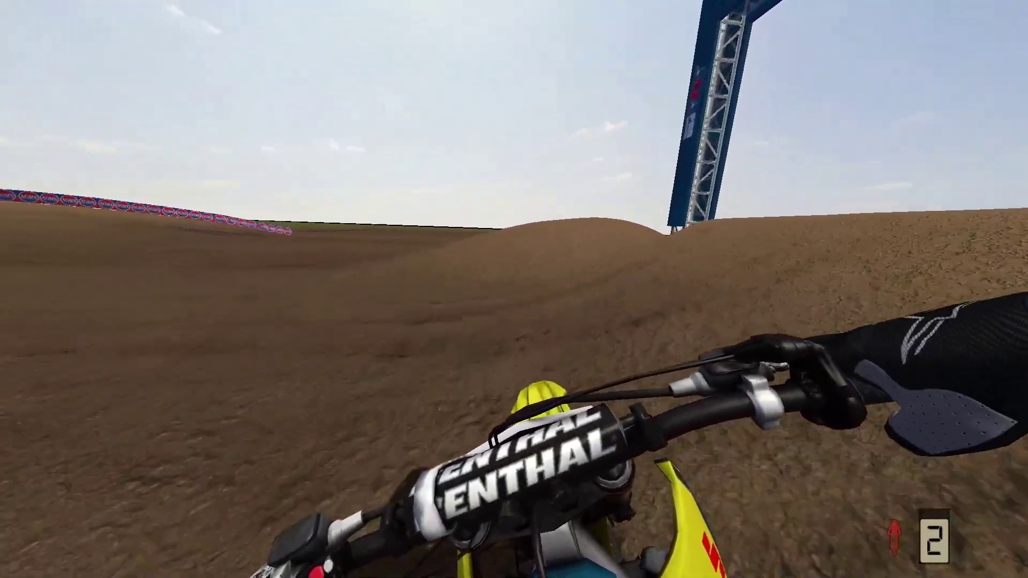
pyautogui.press('Left')
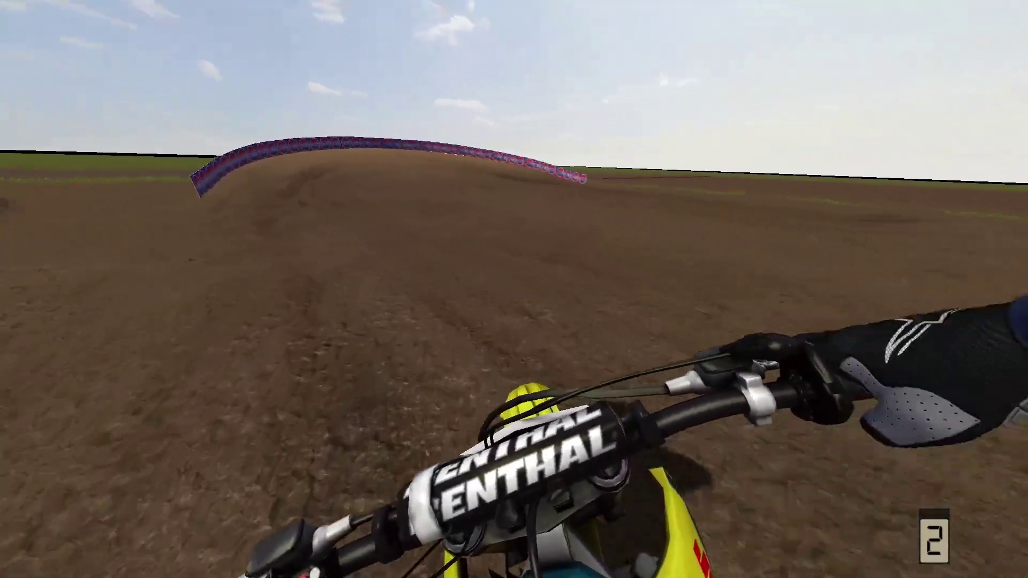
pyautogui.press('Left')
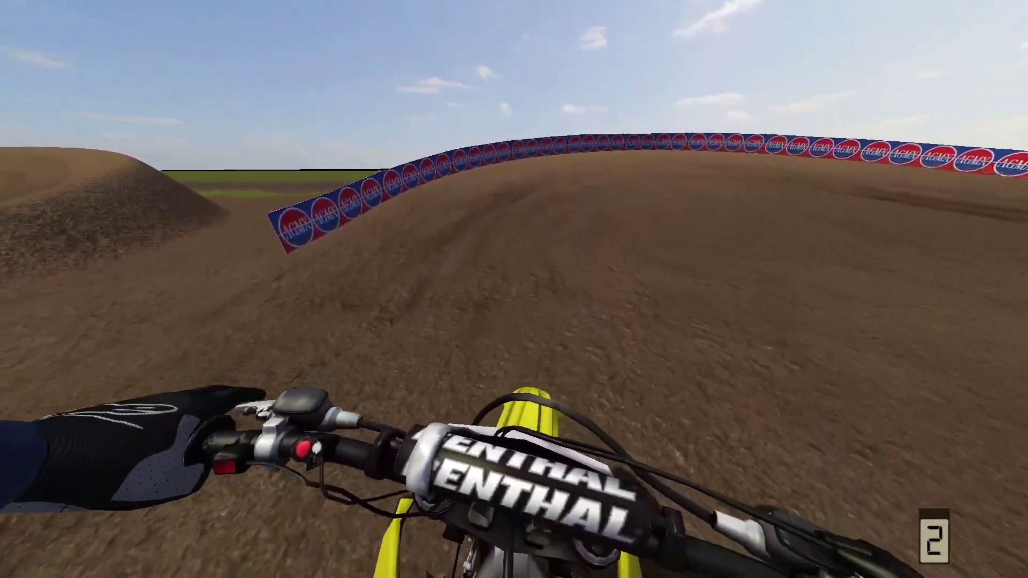